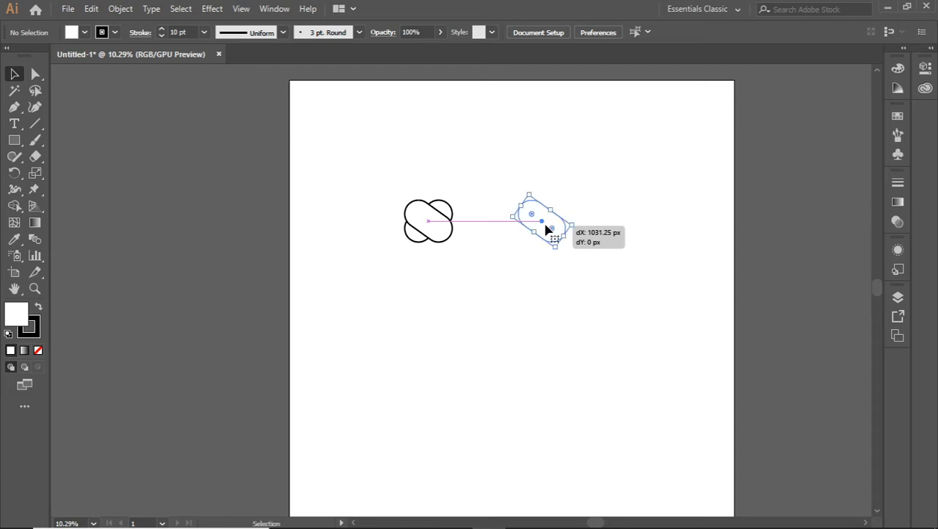
# Draw a circle with the Ellipse tool and place it over the lower end of the left tilted rounded shape.
pyautogui.click(511, 306)
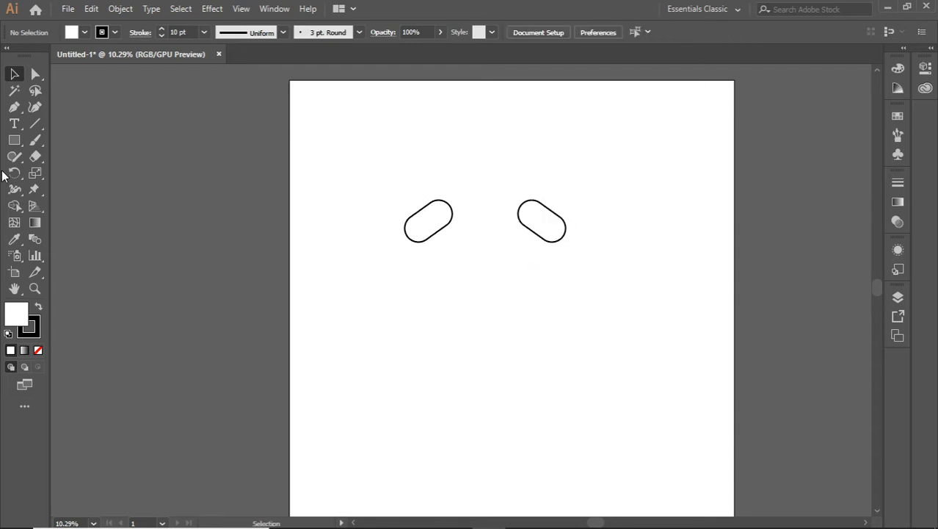
pyautogui.moveTo(14, 139); pyautogui.dragTo(59, 167)
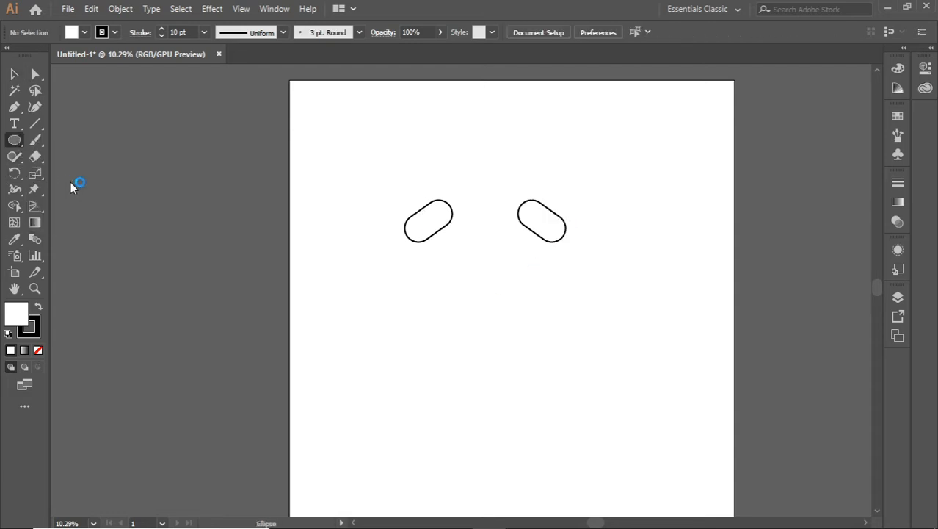
pyautogui.moveTo(367, 223); pyautogui.dragTo(433, 288)
pyautogui.click(14, 74)
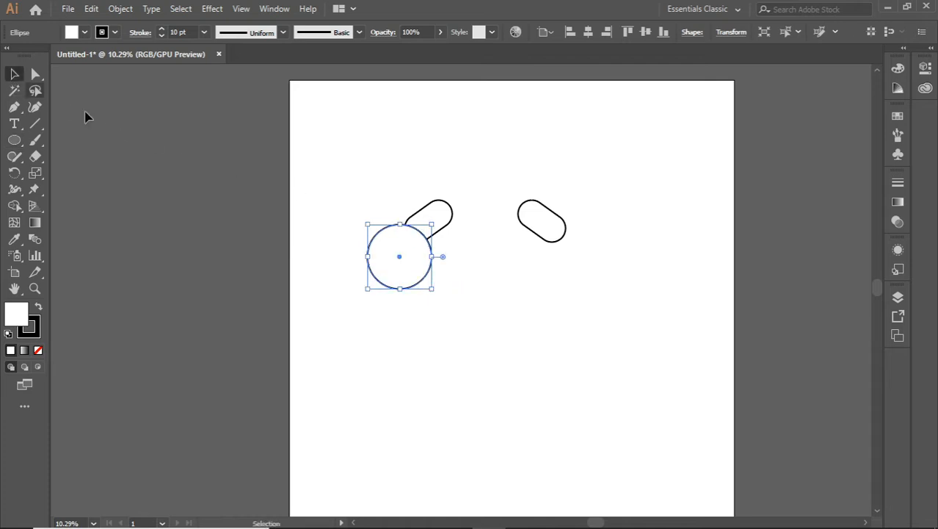
pyautogui.click(314, 274)
pyautogui.moveTo(392, 262); pyautogui.dragTo(404, 255)
pyautogui.click(467, 279)
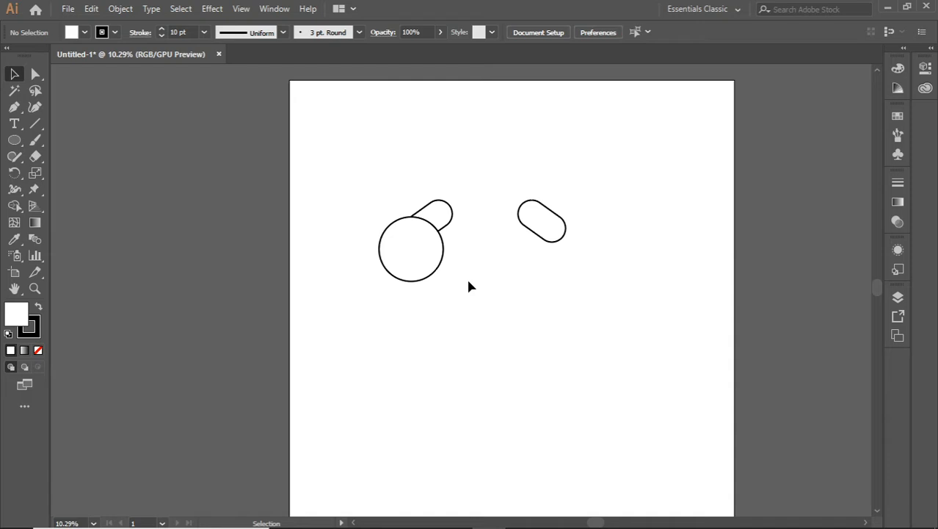
# Delete the tilted rounded shape on the right side of the artboard.
pyautogui.click(540, 240)
pyautogui.press('Delete')
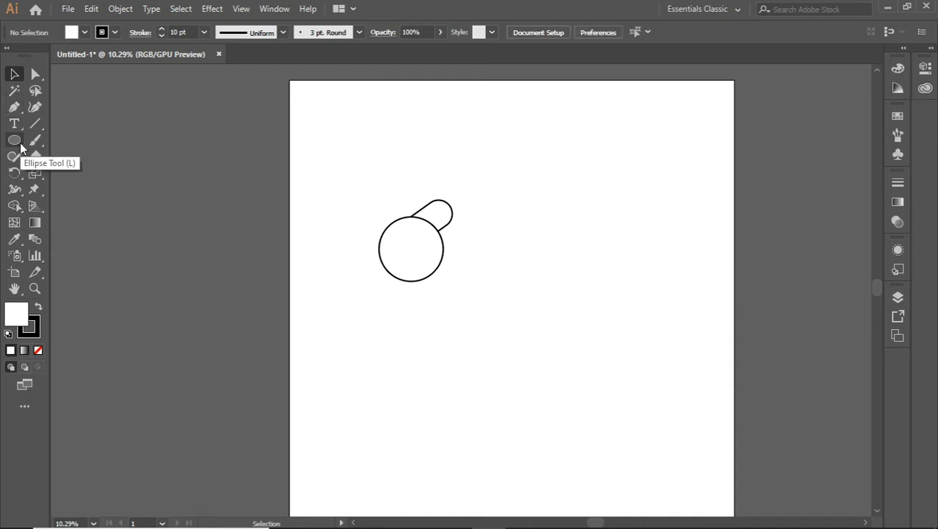
pyautogui.moveTo(20, 144); pyautogui.dragTo(42, 140)
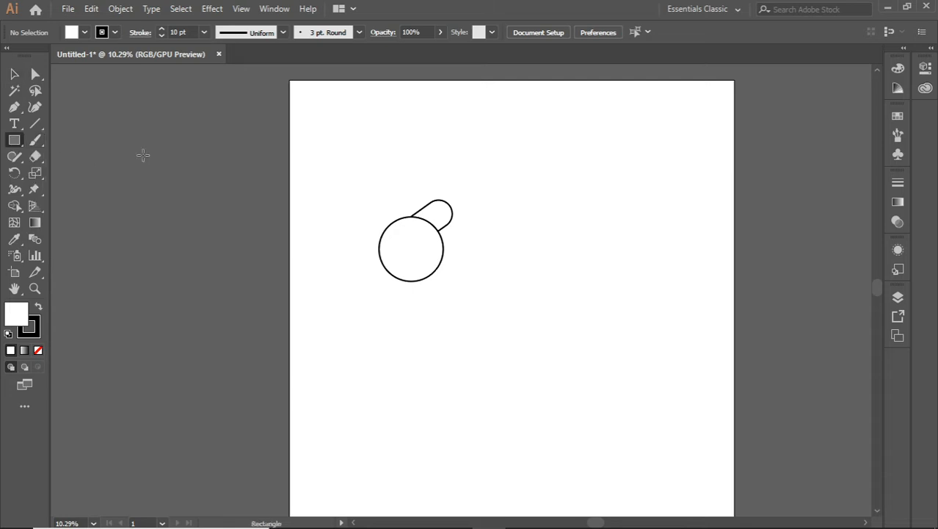
pyautogui.press('v')
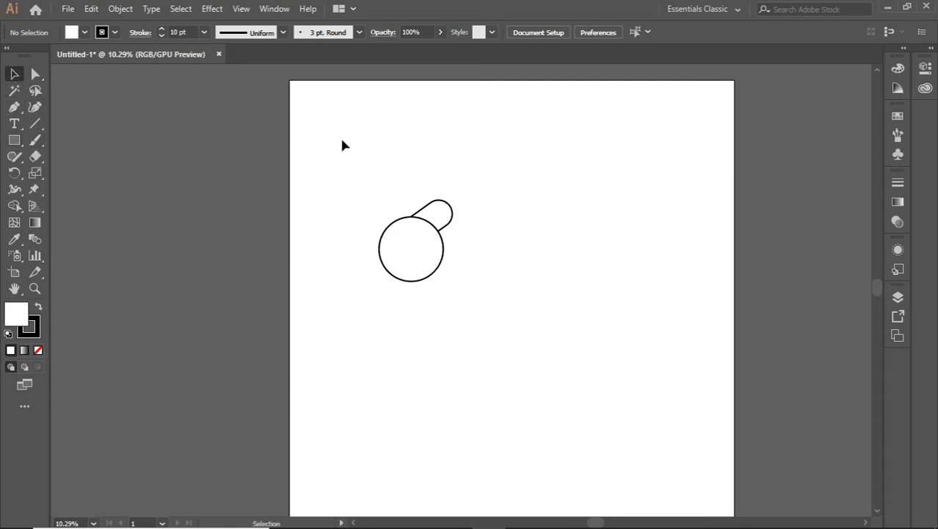
# Duplicate the tilted rounded shape, rotate the copy to horizontal and place it over the circle's right edge.
pyautogui.click(438, 204)
pyautogui.hotkey('ctrl', 'c')
pyautogui.hotkey('ctrl', 'v')
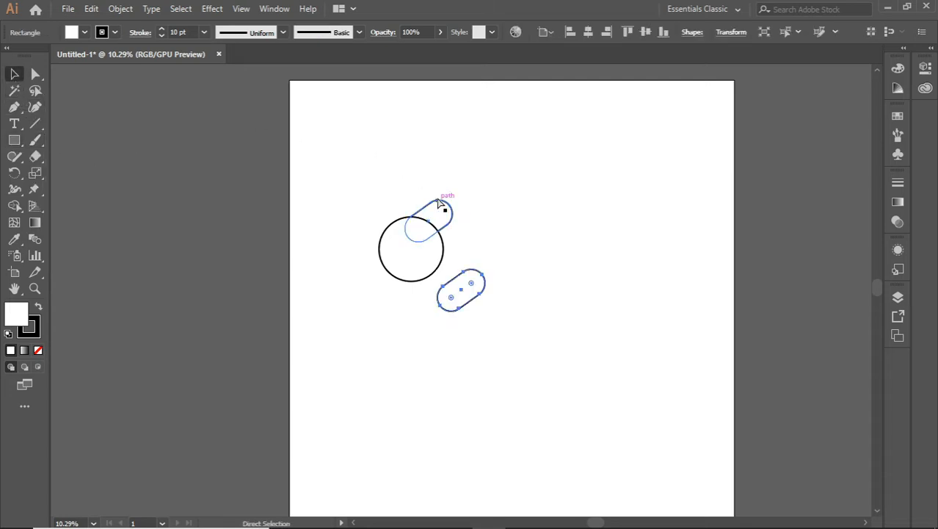
pyautogui.moveTo(494, 288); pyautogui.dragTo(453, 262)
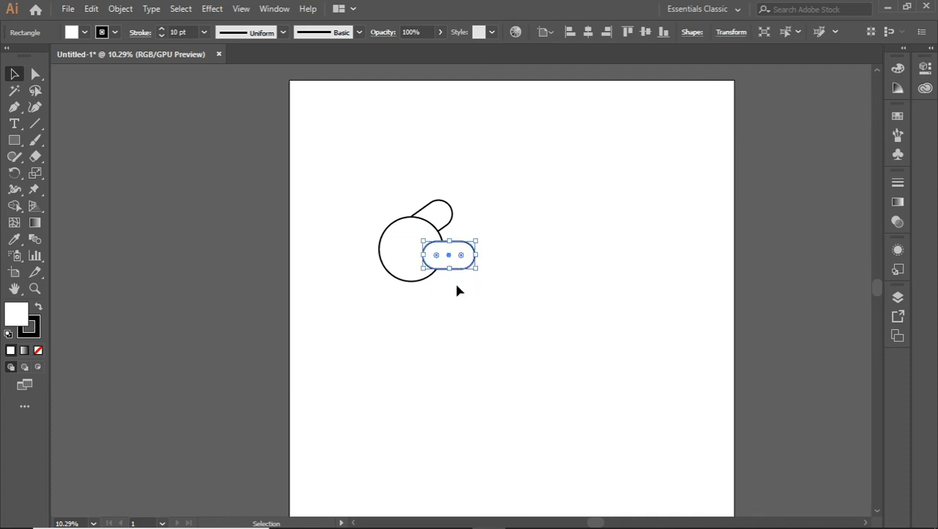
pyautogui.click(457, 291)
# Send the horizontal rounded shape to the back, behind the circle.
pyautogui.rightClick(450, 268)
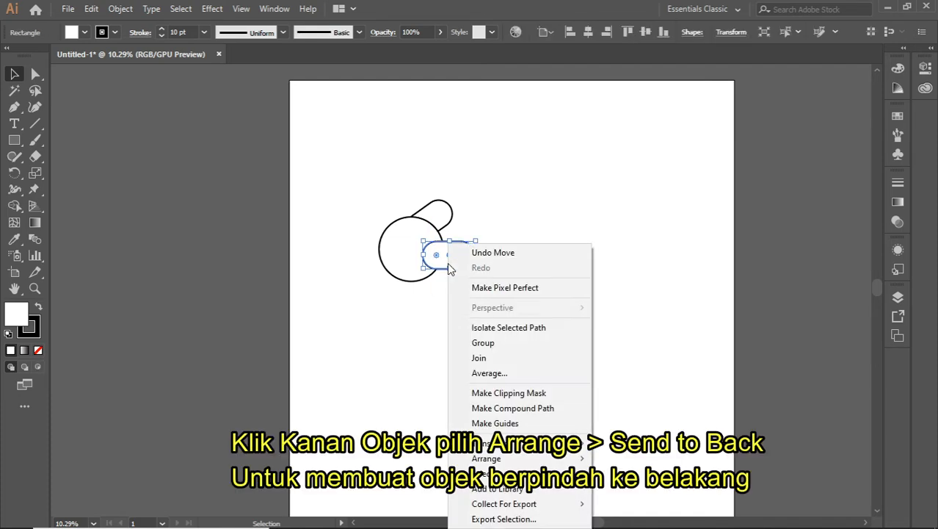
pyautogui.moveTo(486, 458)
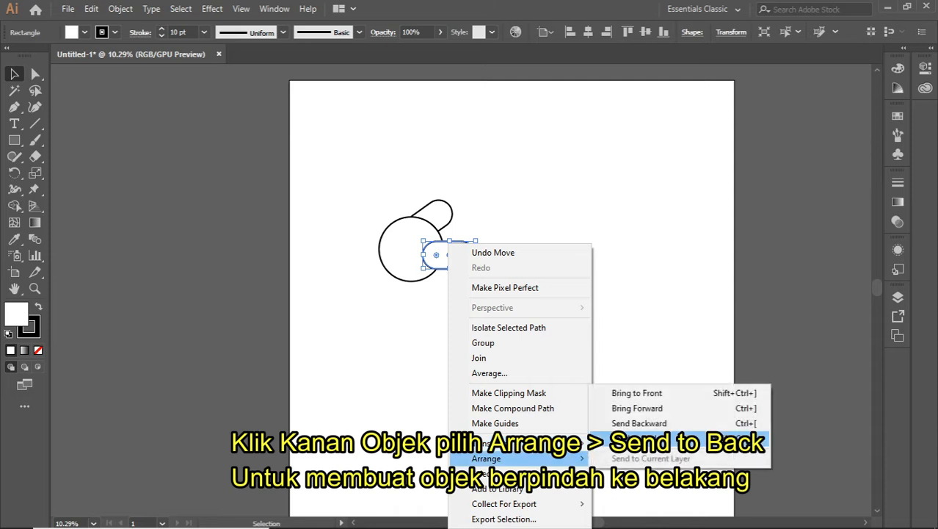
pyautogui.click(638, 438)
pyautogui.click(531, 341)
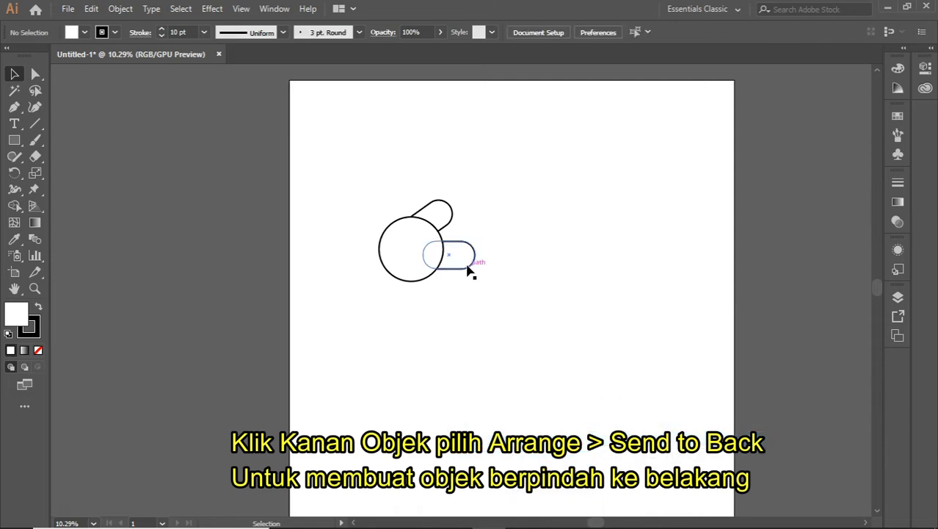
# Duplicate the horizontal rounded shape and place the copy slightly below the original, overlapping the circle.
pyautogui.click(466, 270)
pyautogui.press('a')
pyautogui.hotkey('ctrl', 'c')
pyautogui.hotkey('ctrl', 'v')
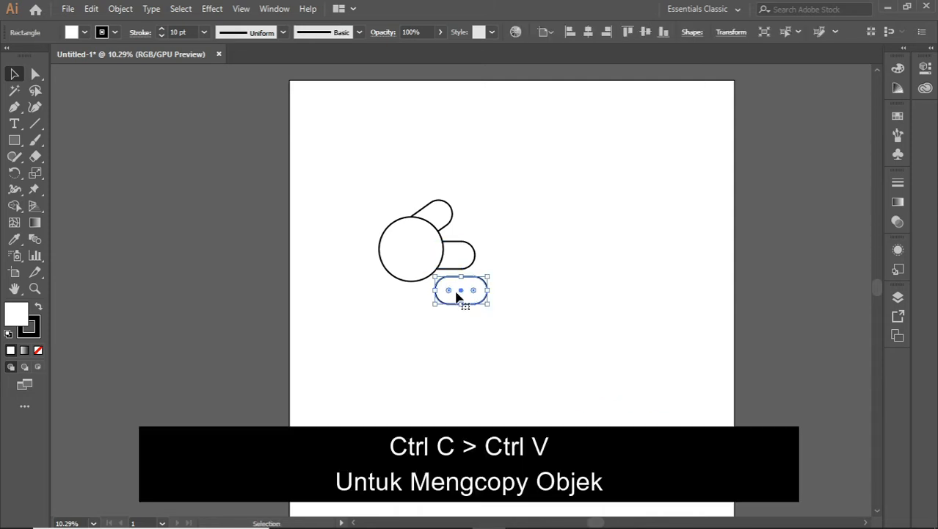
pyautogui.moveTo(457, 297); pyautogui.dragTo(443, 275)
pyautogui.click(506, 270)
# Send the lower horizontal rounded shape to the back and shift it slightly up and left beneath the upper one.
pyautogui.rightClick(453, 273)
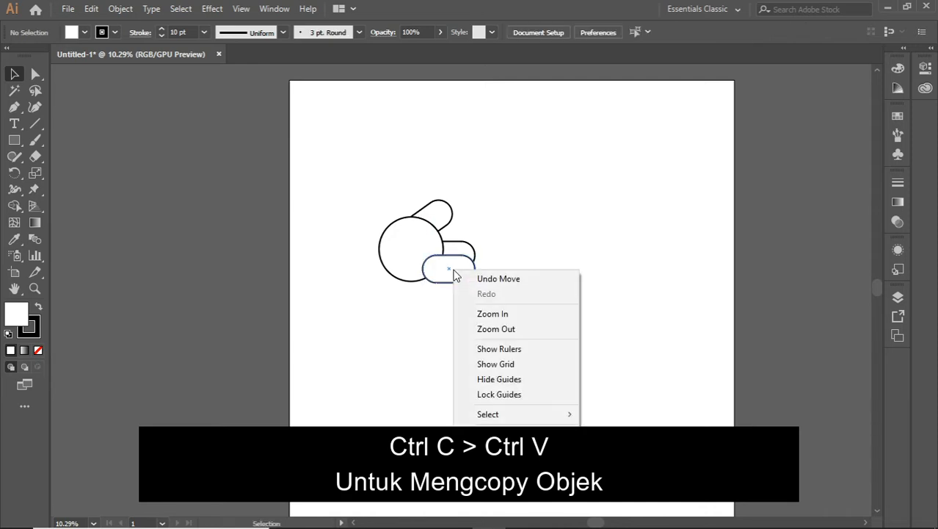
pyautogui.click(447, 274)
pyautogui.rightClick(441, 270)
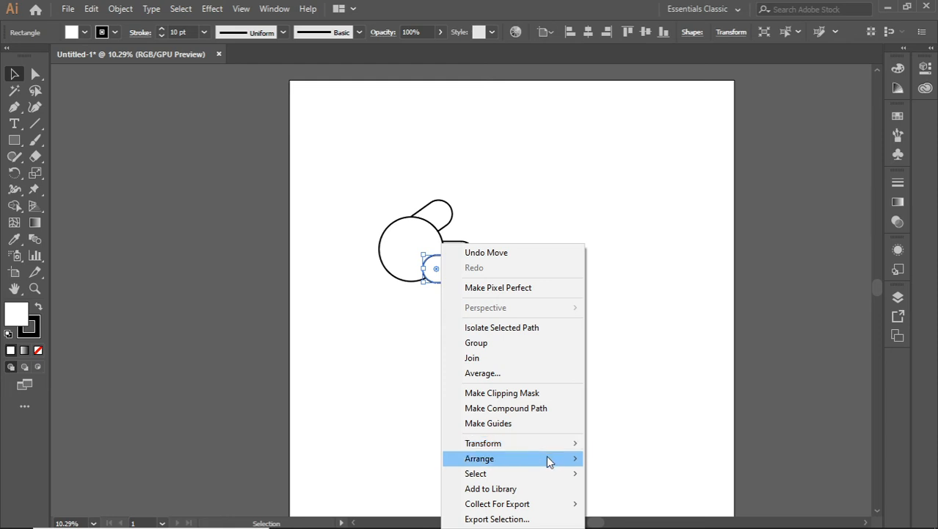
pyautogui.moveTo(549, 460)
pyautogui.click(604, 441)
pyautogui.click(496, 330)
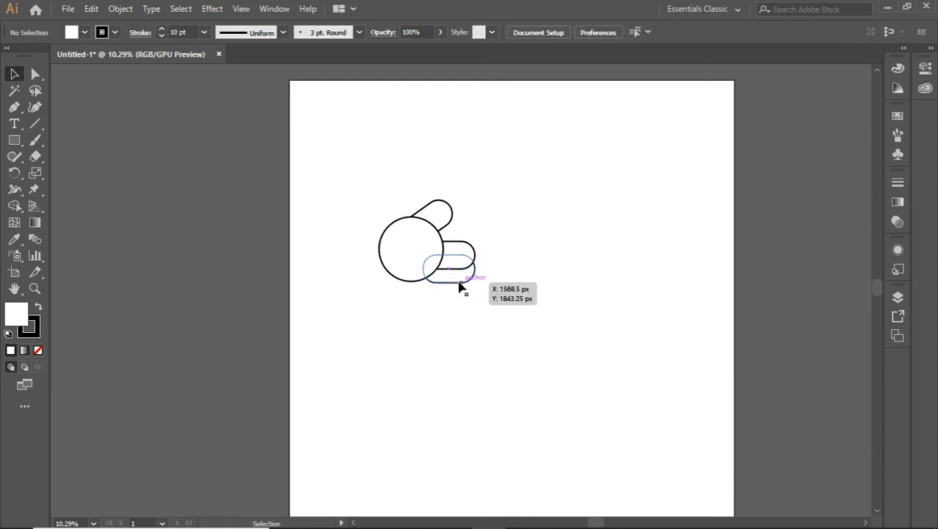
pyautogui.moveTo(457, 281)
pyautogui.mouseDown()
pyautogui.moveTo(453, 273)
pyautogui.moveTo(454, 287)
pyautogui.moveTo(455, 279)
pyautogui.mouseUp()
pyautogui.click(519, 284)
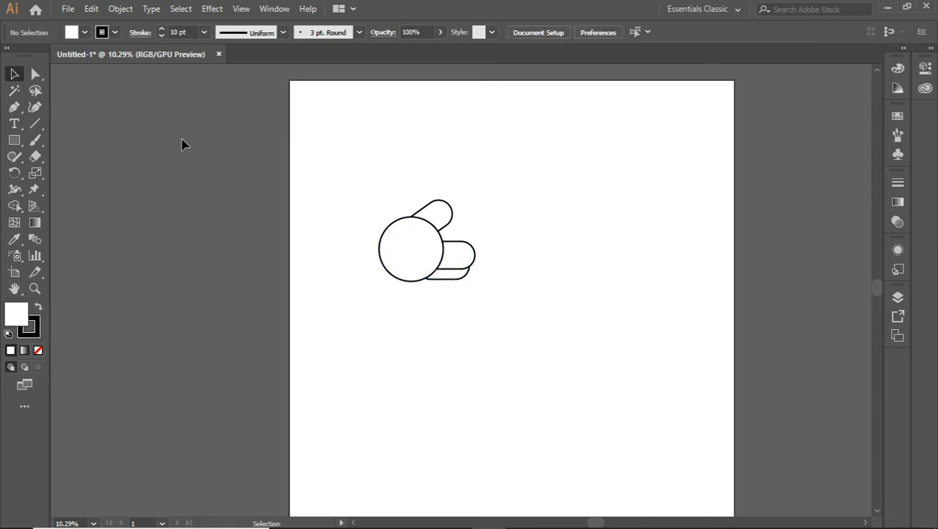
# Draw a wide rectangle above the circle group and round its corners.
pyautogui.click(14, 140)
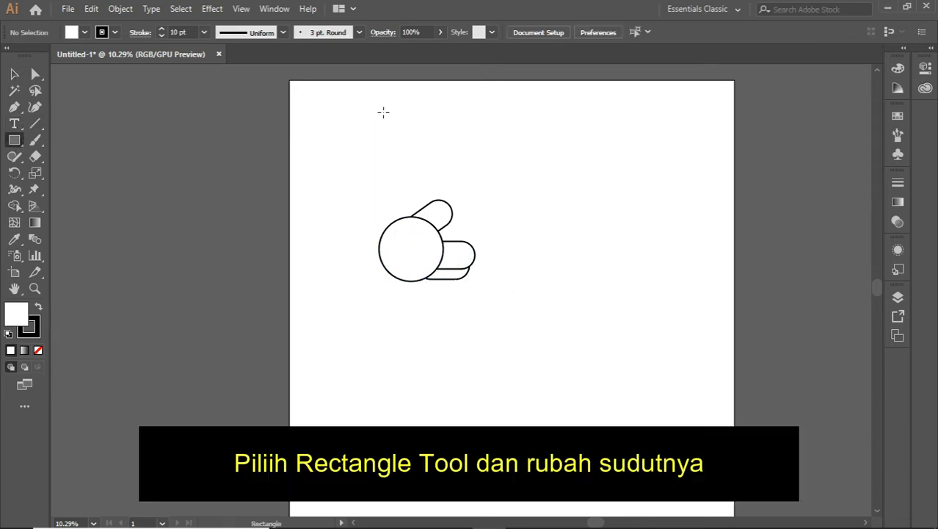
pyautogui.moveTo(379, 106); pyautogui.dragTo(502, 177)
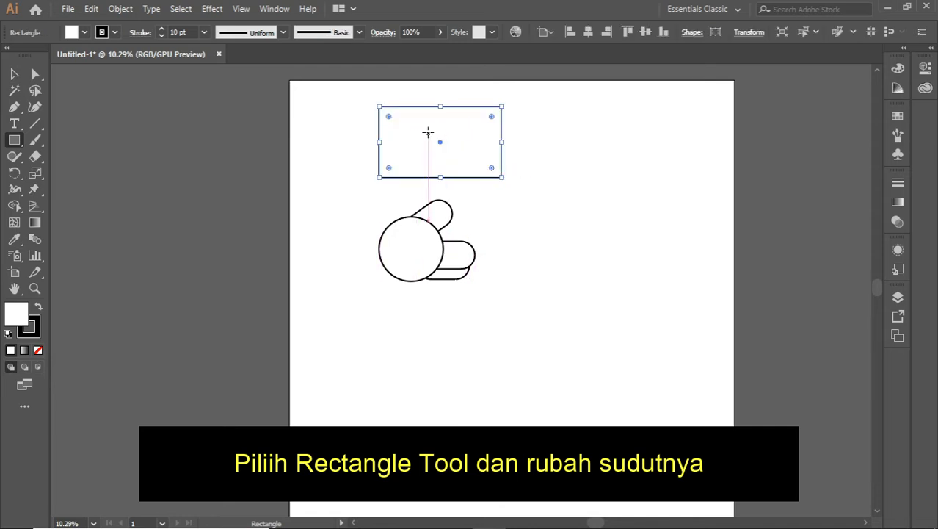
pyautogui.moveTo(388, 121); pyautogui.dragTo(396, 127)
pyautogui.click(14, 75)
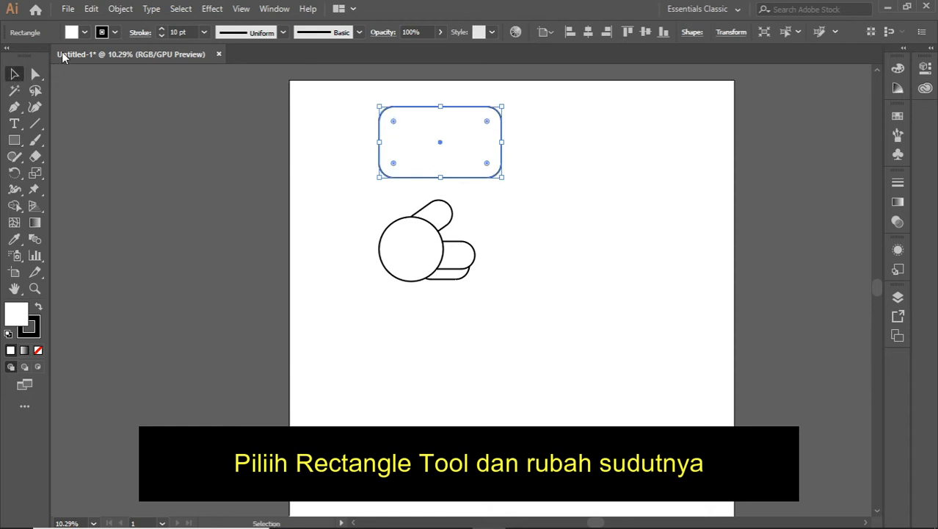
# Fill the rounded rectangle with blue.
pyautogui.click(85, 32)
pyautogui.click(86, 56)
pyautogui.click(206, 127)
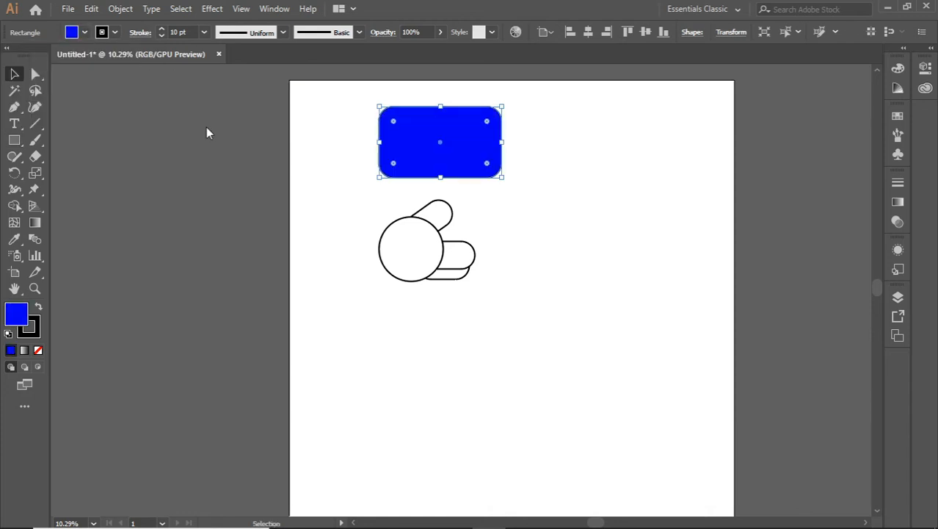
pyautogui.click(207, 132)
# Move the blue rectangle over the circle's right side, reduce its height to fit, and send it to the back.
pyautogui.moveTo(469, 151)
pyautogui.mouseDown()
pyautogui.moveTo(518, 238)
pyautogui.moveTo(519, 268)
pyautogui.moveTo(488, 282)
pyautogui.mouseUp()
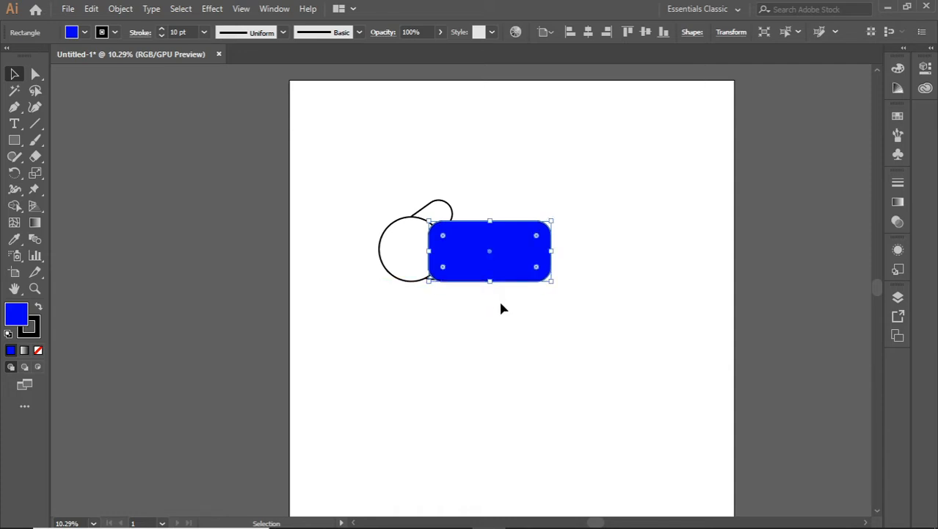
pyautogui.click(499, 305)
pyautogui.click(501, 273)
pyautogui.rightClick(497, 270)
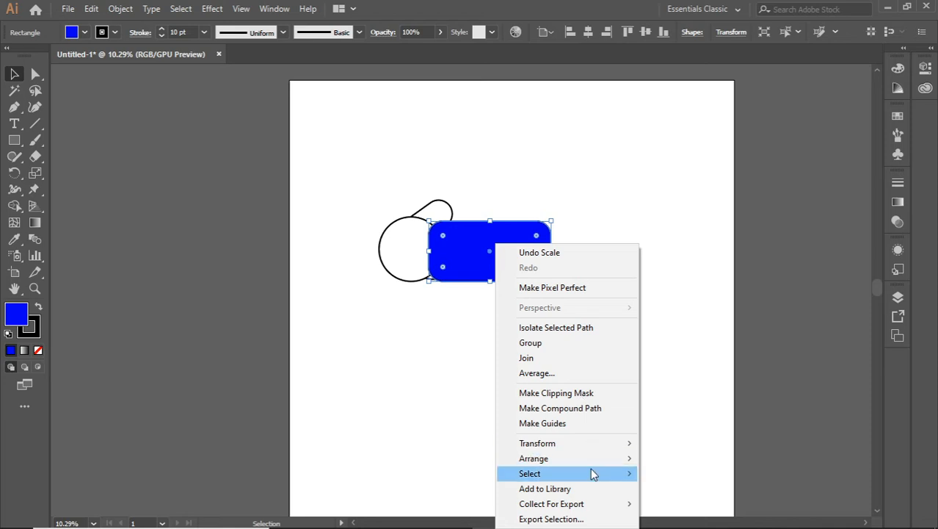
pyautogui.moveTo(599, 460)
pyautogui.click(667, 440)
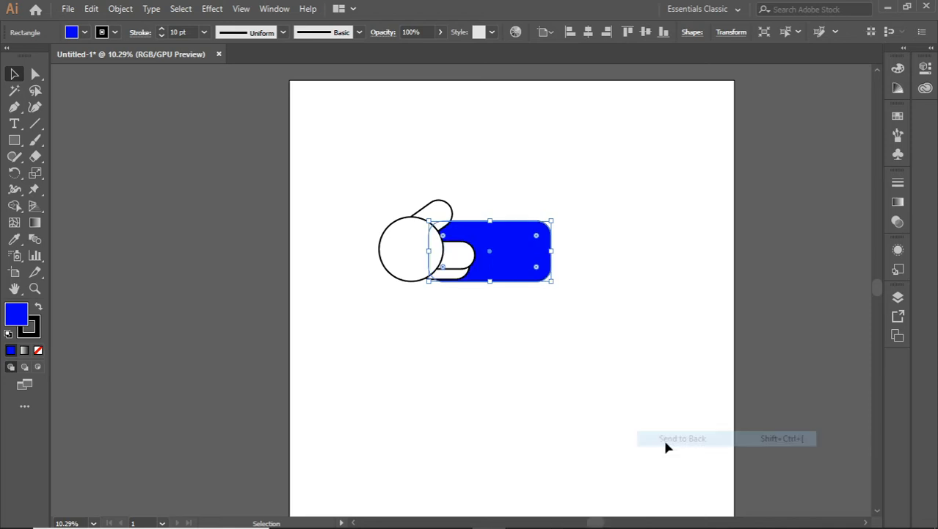
pyautogui.click(615, 417)
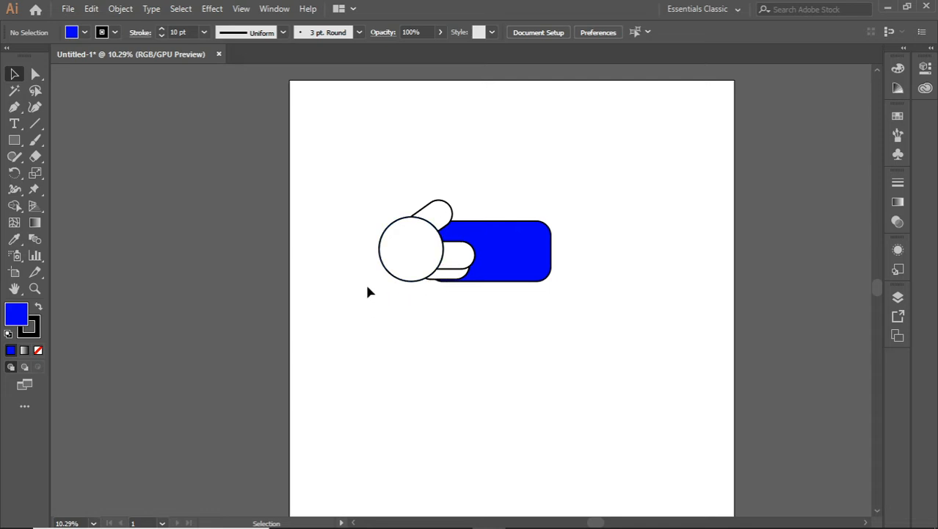
# Send the tilted rounded shape to the back, behind the blue rectangle.
pyautogui.click(432, 221)
pyautogui.rightClick(430, 215)
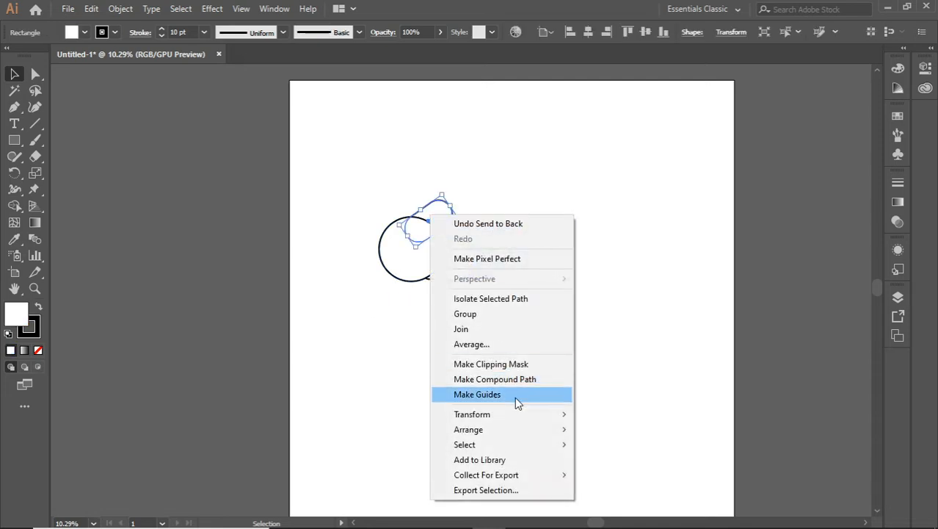
pyautogui.moveTo(518, 433)
pyautogui.click(591, 473)
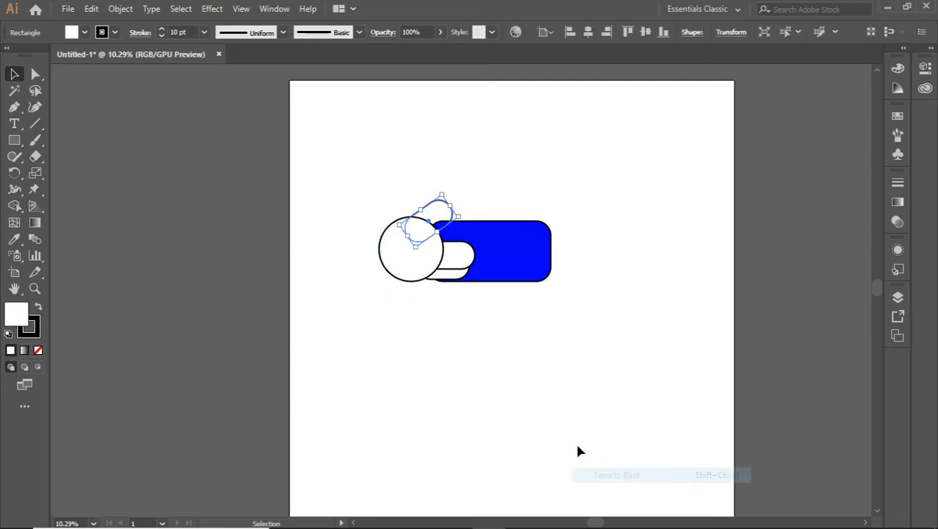
pyautogui.click(535, 419)
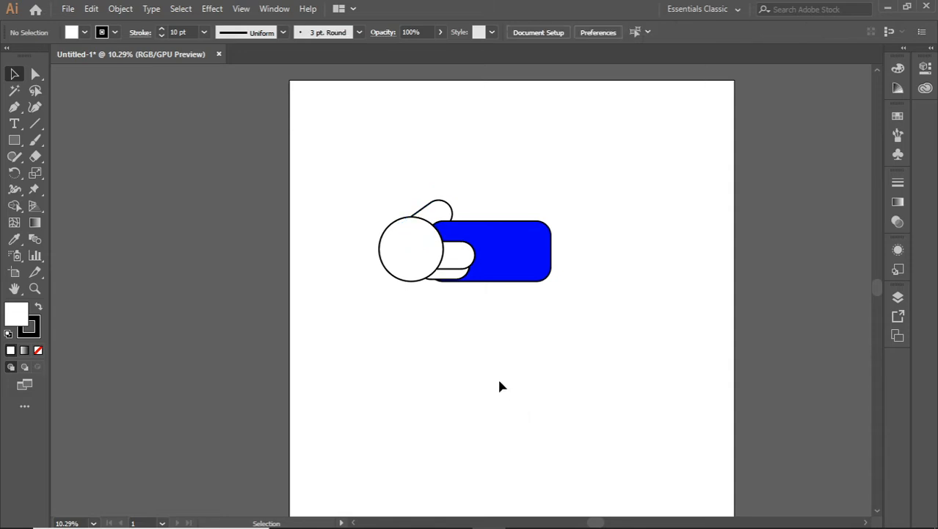
# Nudge the blue rectangle up to align its lower edge with the bottom of the lower rounded shape.
pyautogui.click(485, 282)
pyautogui.hotkey('shift', 'Up')
pyautogui.hotkey('shift', 'Up')
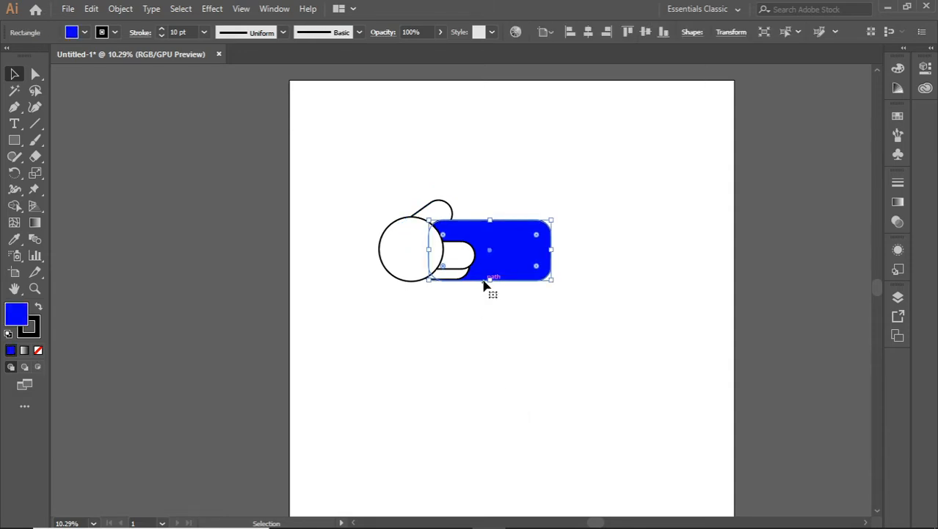
pyautogui.hotkey('shift', 'Up')
pyautogui.hotkey('shift', 'Up')
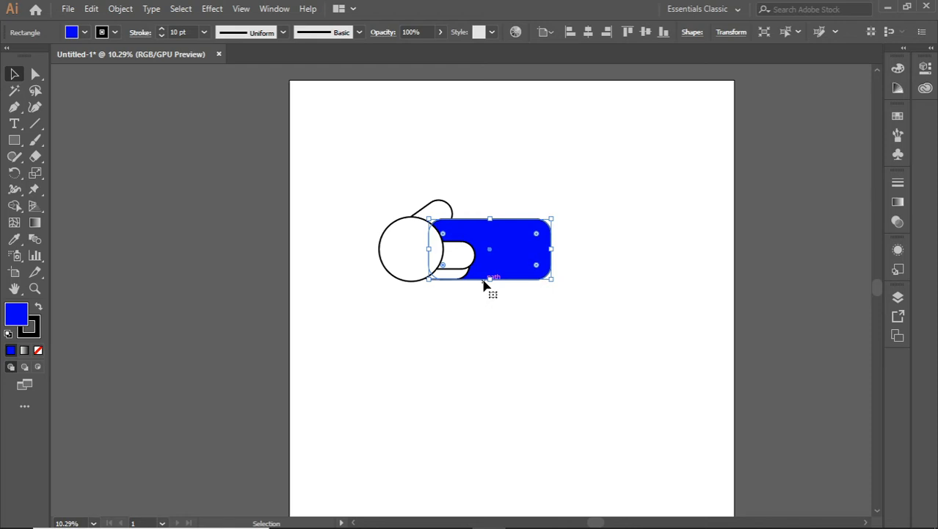
pyautogui.click(449, 353)
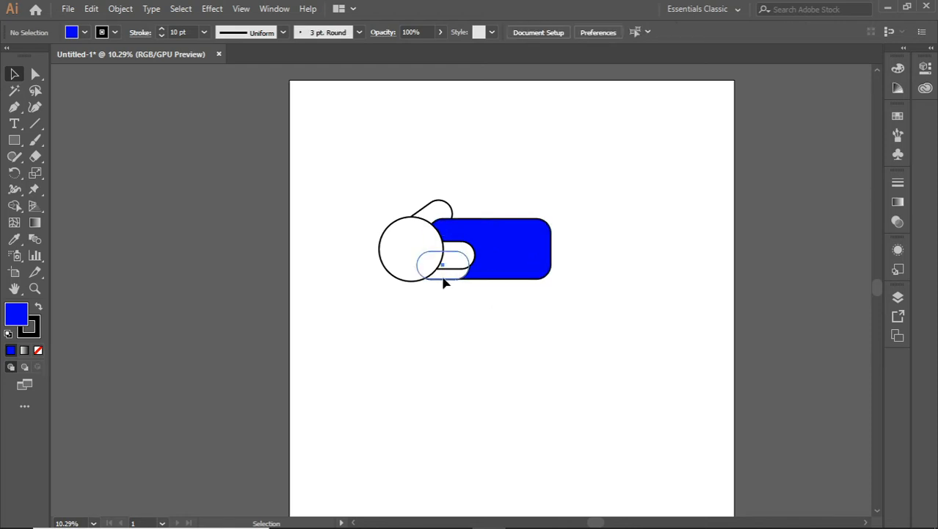
# Reflect a copy of the circle and the three rounded shapes horizontally, leaving out the blue rectangle.
pyautogui.click(462, 253)
pyautogui.keyDown('shift'); pyautogui.click(414, 241); pyautogui.keyUp('shift')
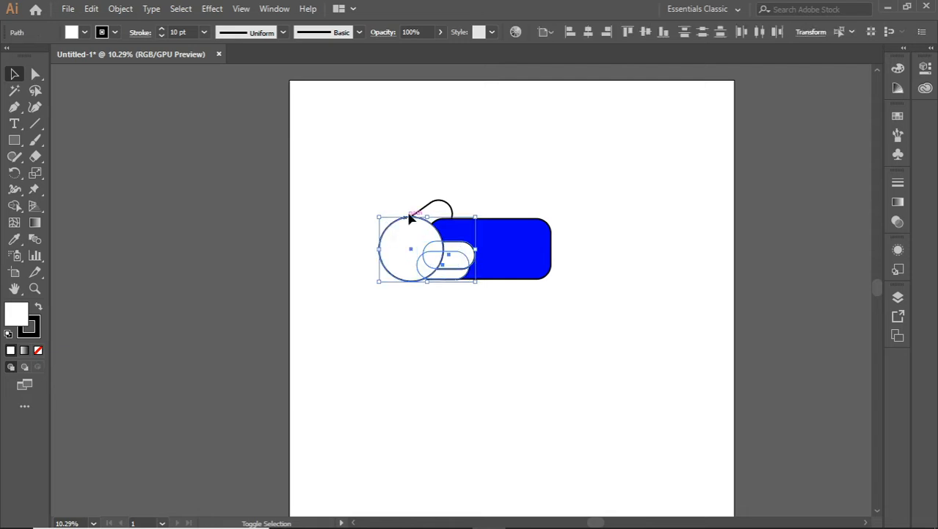
pyautogui.keyDown('shift'); pyautogui.click(436, 209); pyautogui.keyUp('shift')
pyautogui.rightClick(436, 209)
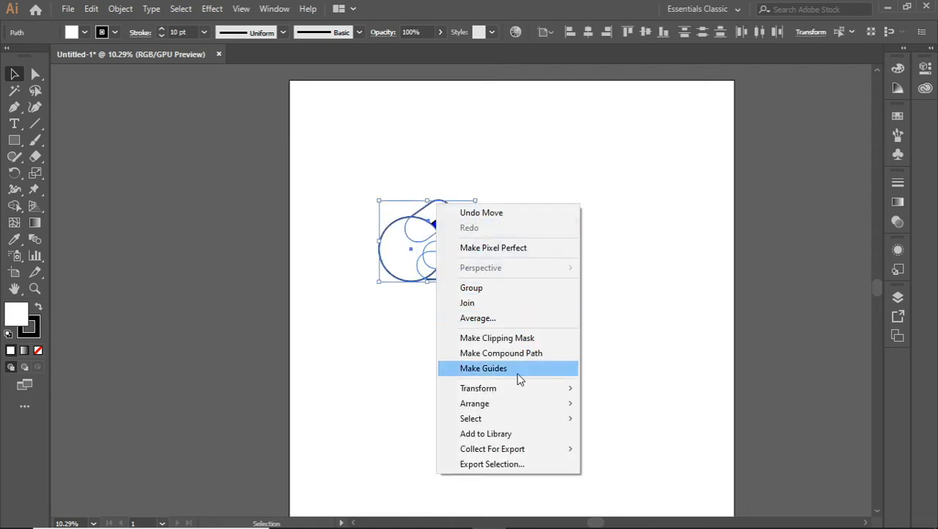
pyautogui.moveTo(523, 390)
pyautogui.click(624, 439)
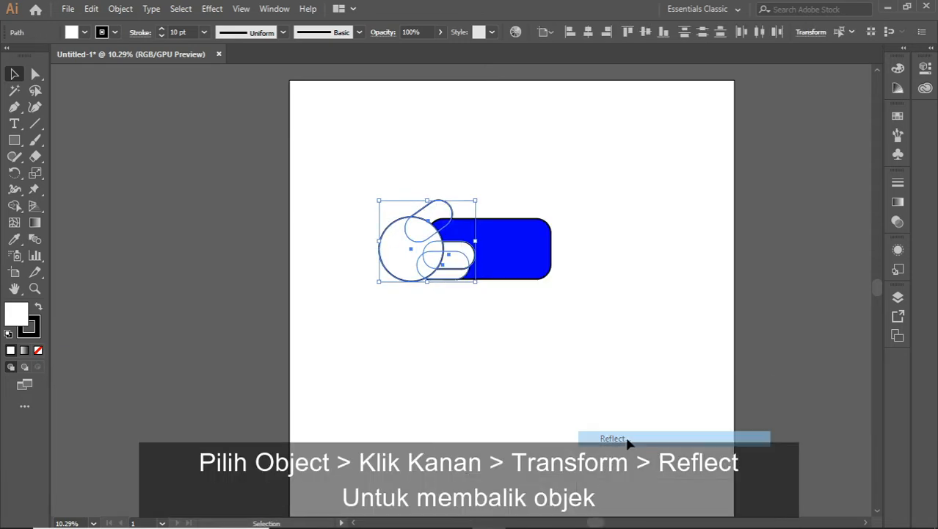
pyautogui.click(628, 332)
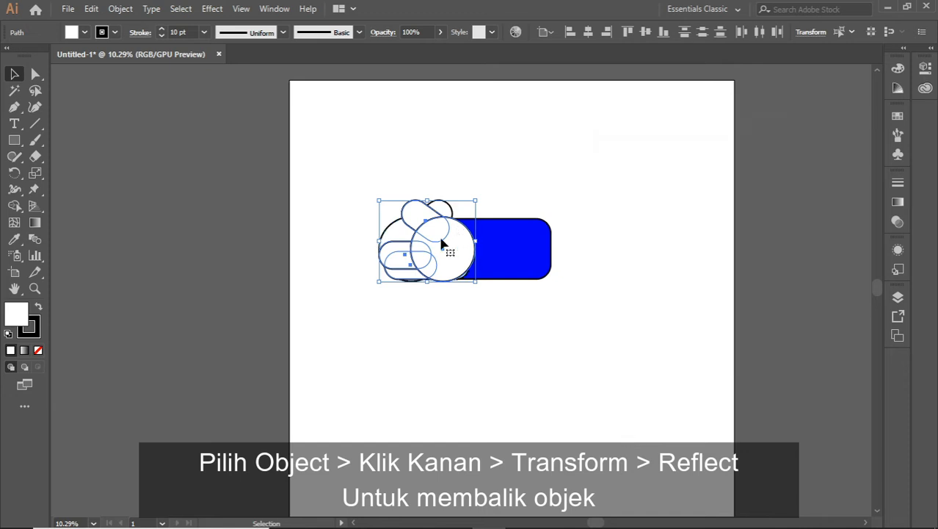
# Move the mirrored copy to the blue rectangle's right end and send its tilted rounded shape to the back.
pyautogui.moveTo(441, 245); pyautogui.dragTo(558, 248)
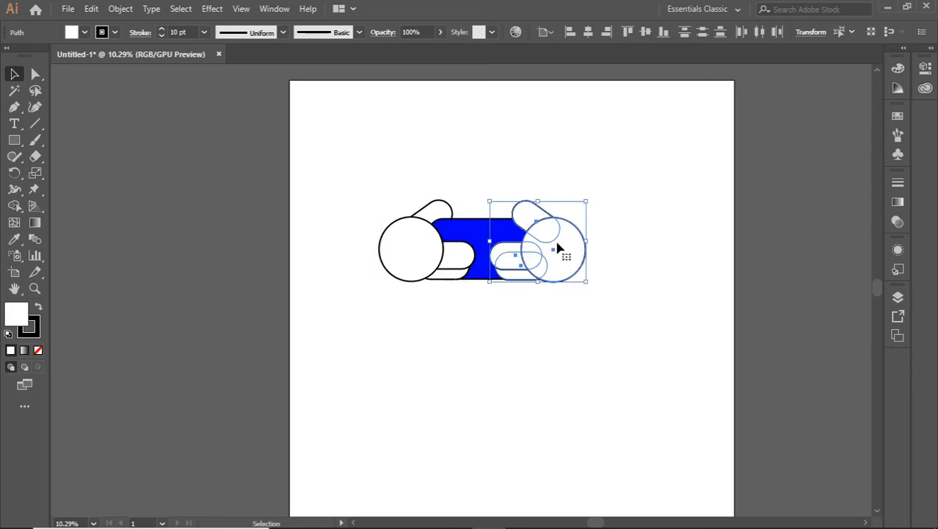
pyautogui.click(573, 339)
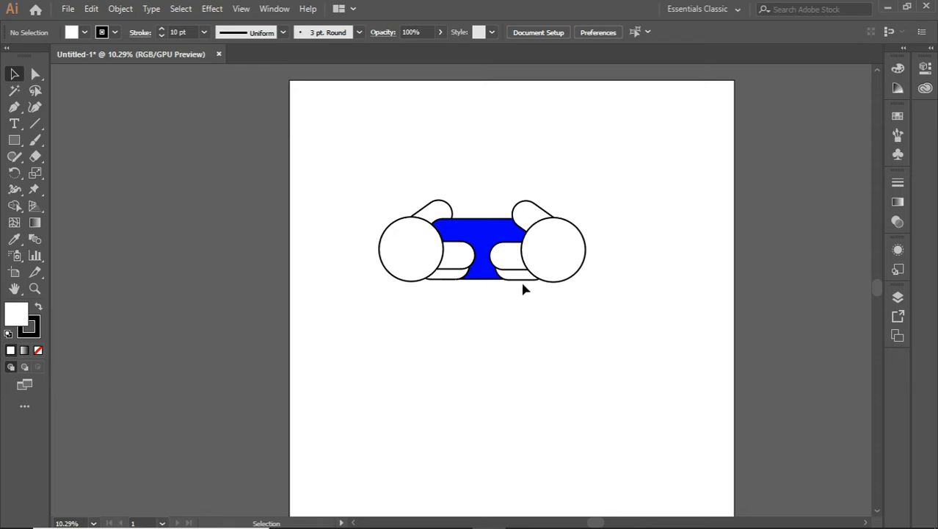
pyautogui.rightClick(541, 215)
pyautogui.moveTo(621, 428)
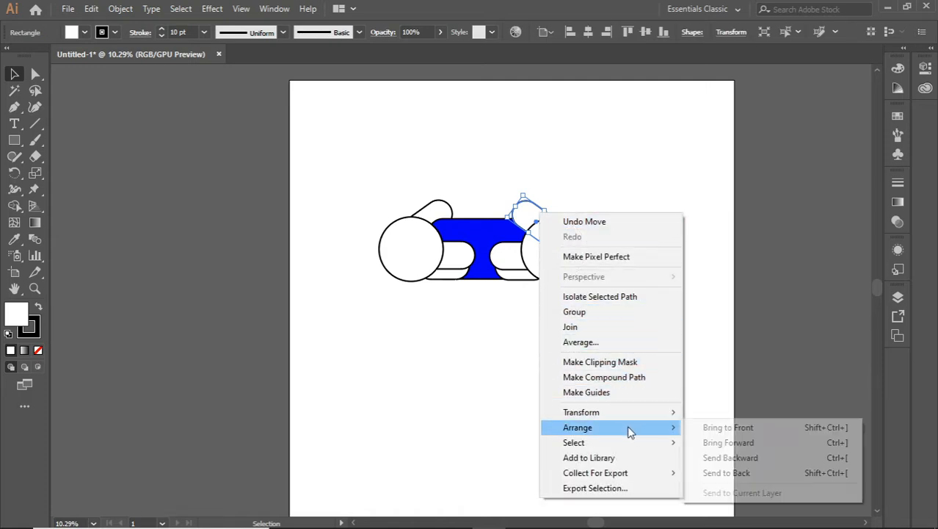
pyautogui.click(704, 473)
pyautogui.click(638, 412)
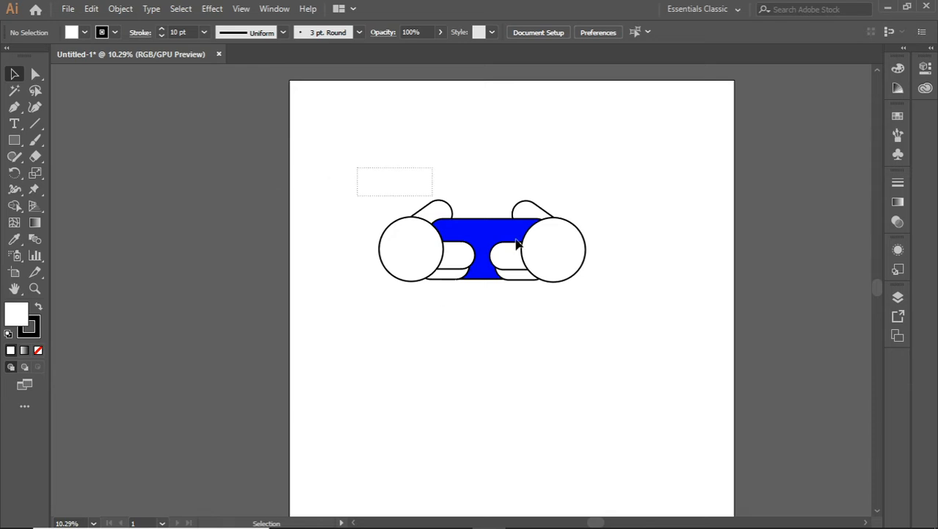
# Group all the parts of the symmetrical figure and move the group off the artboard to its left.
pyautogui.moveTo(518, 244); pyautogui.dragTo(616, 310)
pyautogui.click(120, 8)
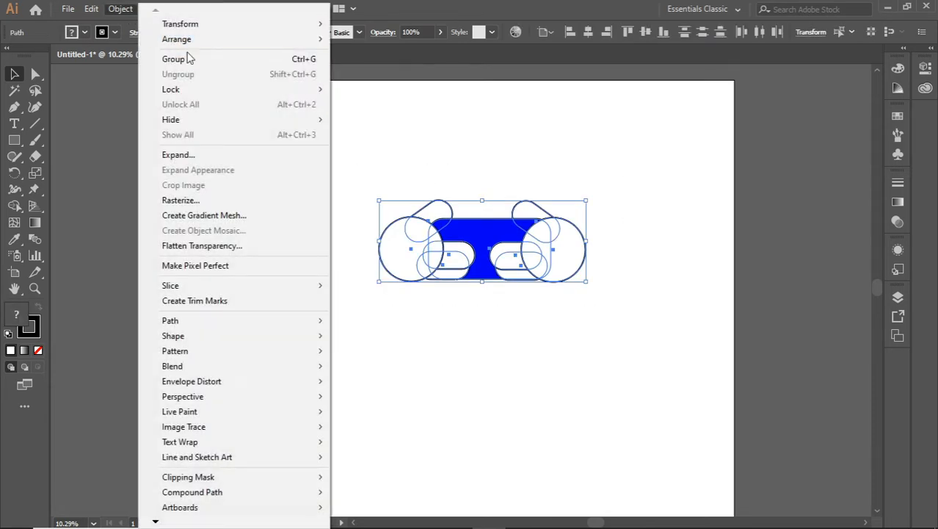
pyautogui.click(191, 60)
pyautogui.click(293, 203)
pyautogui.moveTo(403, 266); pyautogui.dragTo(120, 297)
pyautogui.moveTo(261, 285); pyautogui.dragTo(227, 298)
pyautogui.click(251, 359)
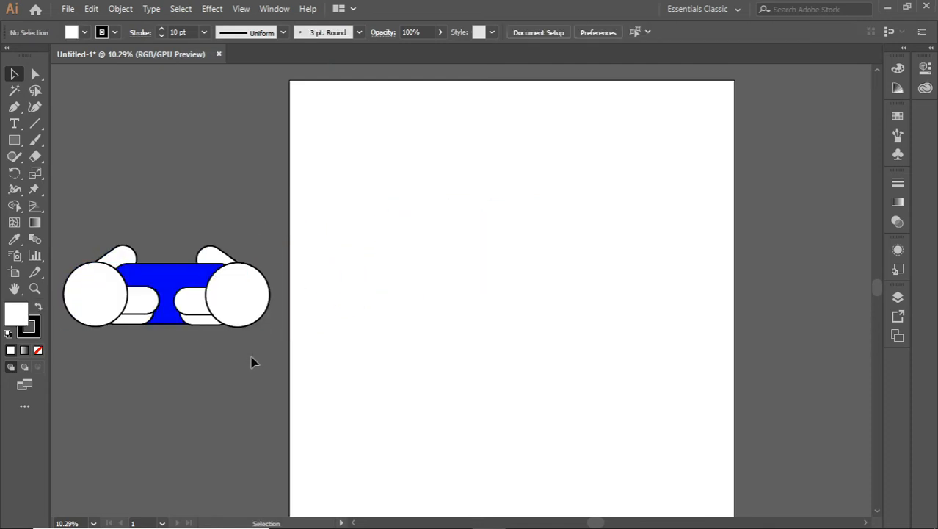
# Draw a white rectangle on the artboard and center it horizontally and vertically.
pyautogui.click(14, 139)
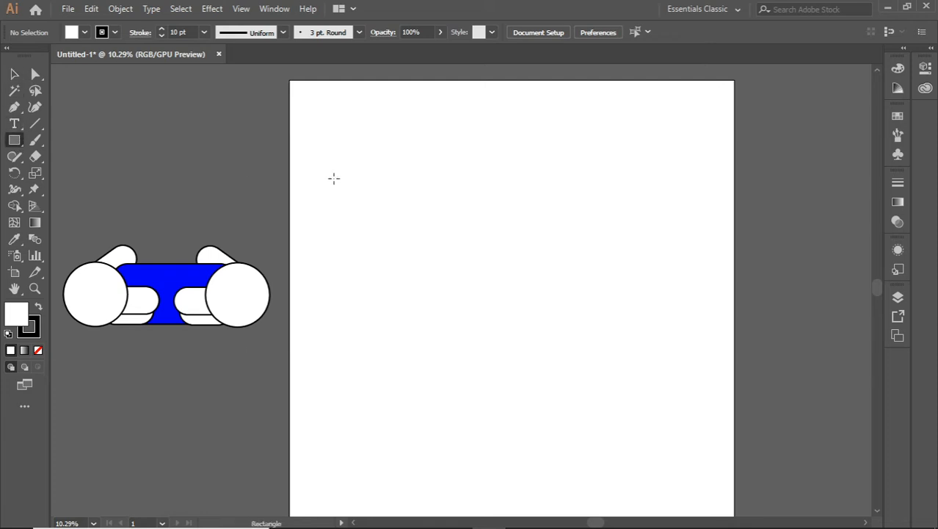
pyautogui.moveTo(416, 244); pyautogui.dragTo(635, 387)
pyautogui.click(14, 73)
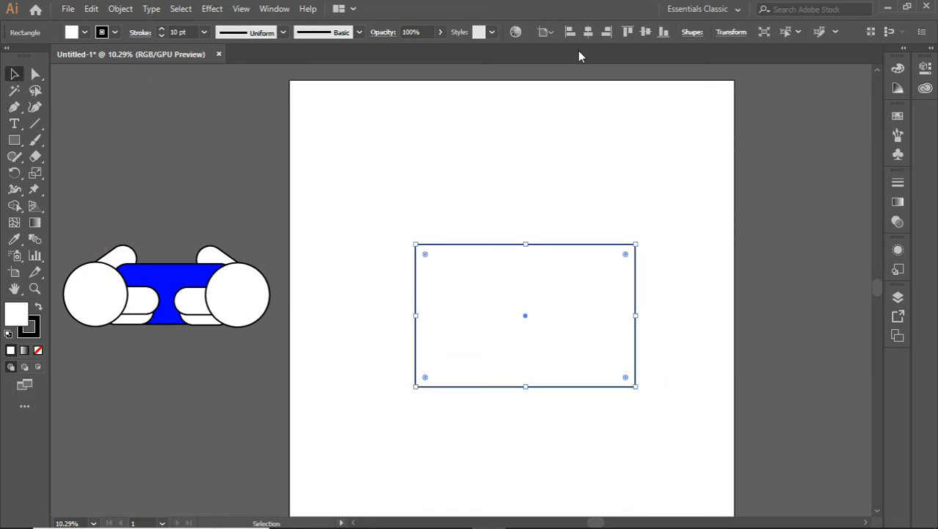
pyautogui.click(588, 32)
pyautogui.click(646, 31)
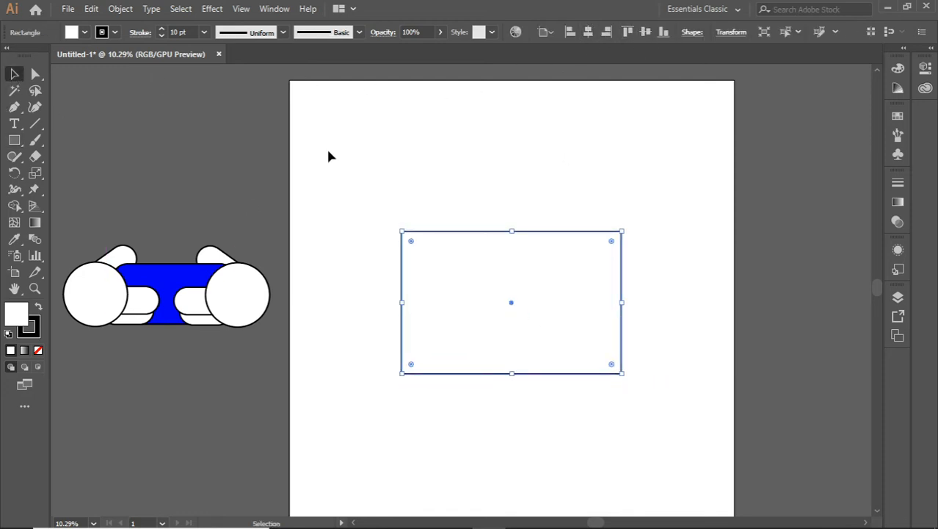
pyautogui.click(99, 116)
# Draw a closed triangle with the Pen tool on the rectangle's left edge, its tip at about X 1928 px, Y 2025 px.
pyautogui.click(13, 107)
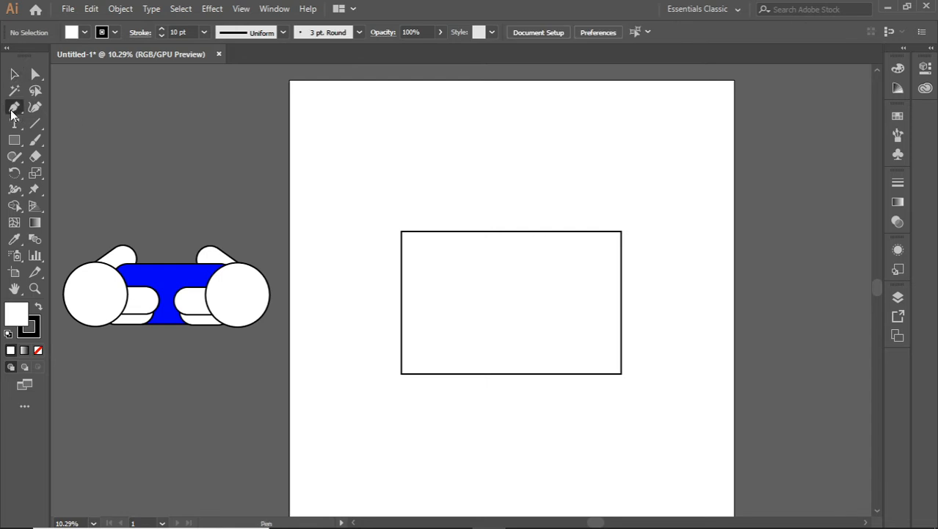
pyautogui.click(402, 232)
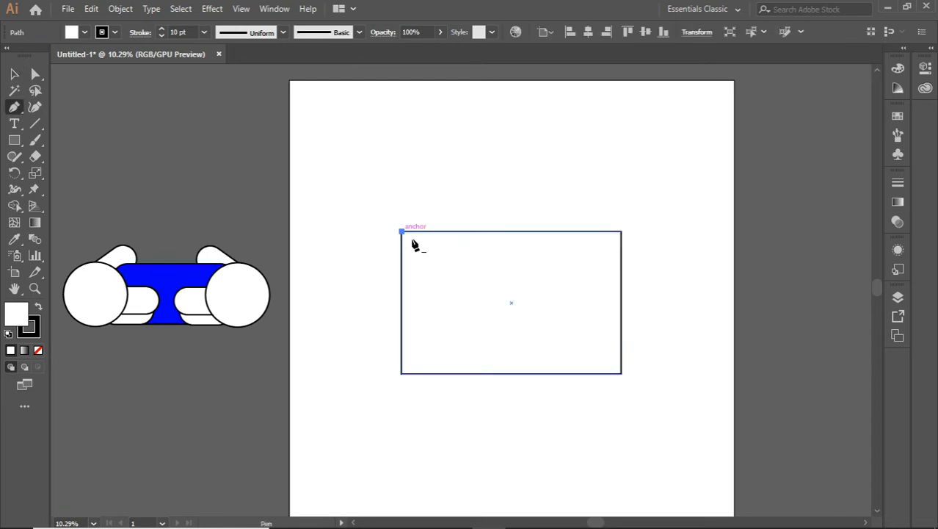
pyautogui.click(500, 303)
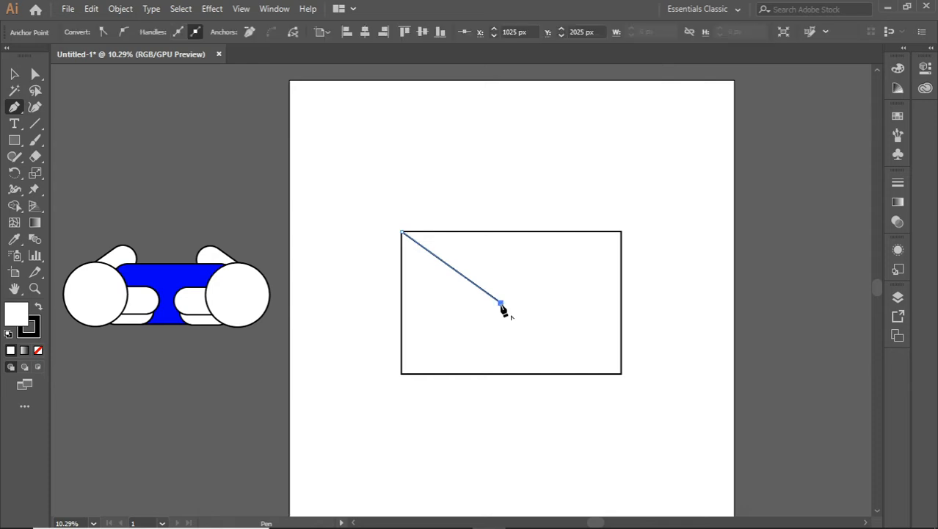
pyautogui.click(402, 373)
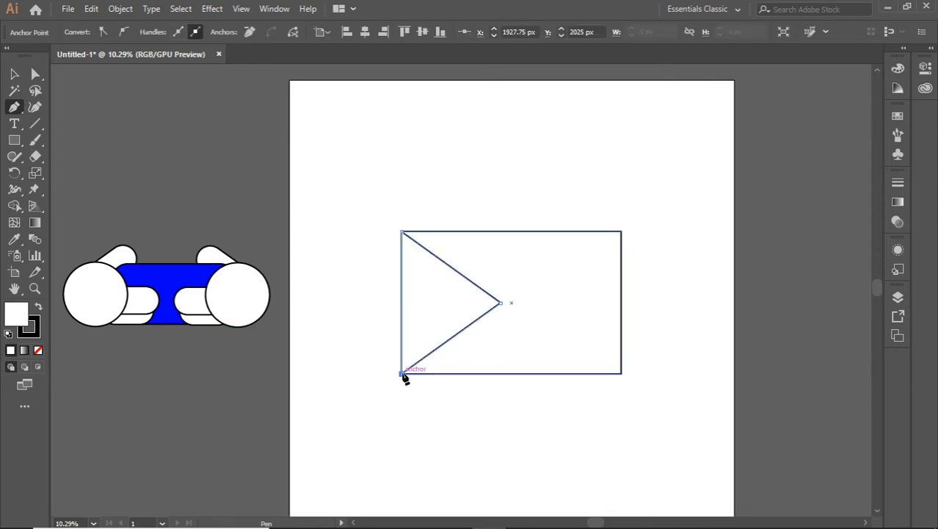
pyautogui.click(401, 232)
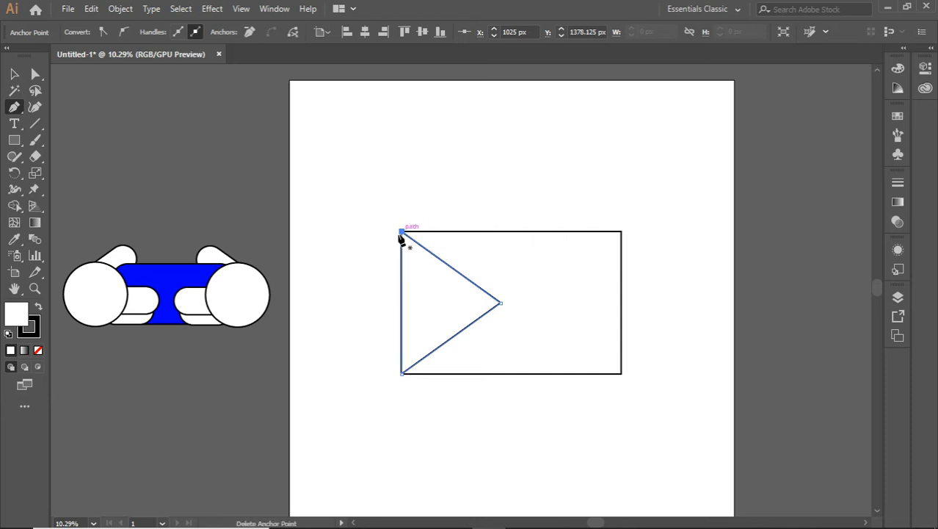
pyautogui.click(14, 75)
pyautogui.click(342, 224)
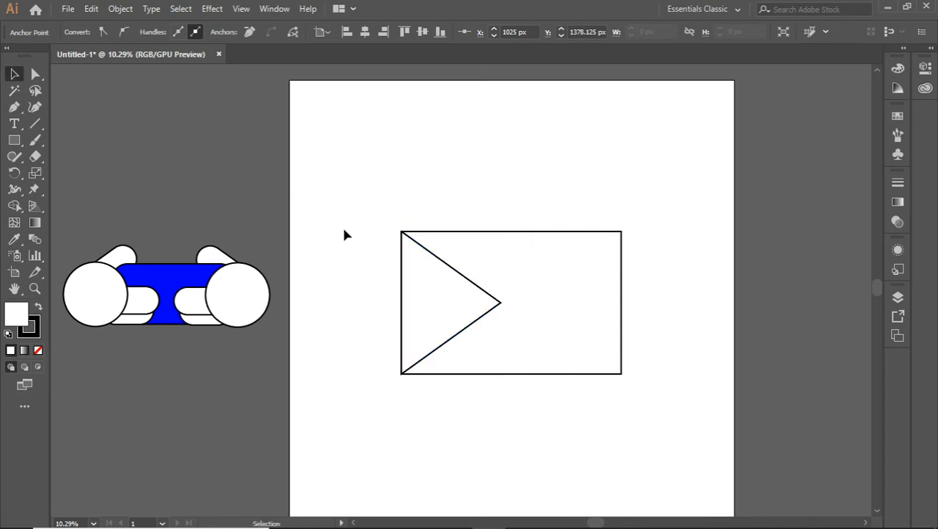
# Reflect a copy of the triangle horizontally and place it against the rectangle's right edge.
pyautogui.click(440, 275)
pyautogui.rightClick(443, 285)
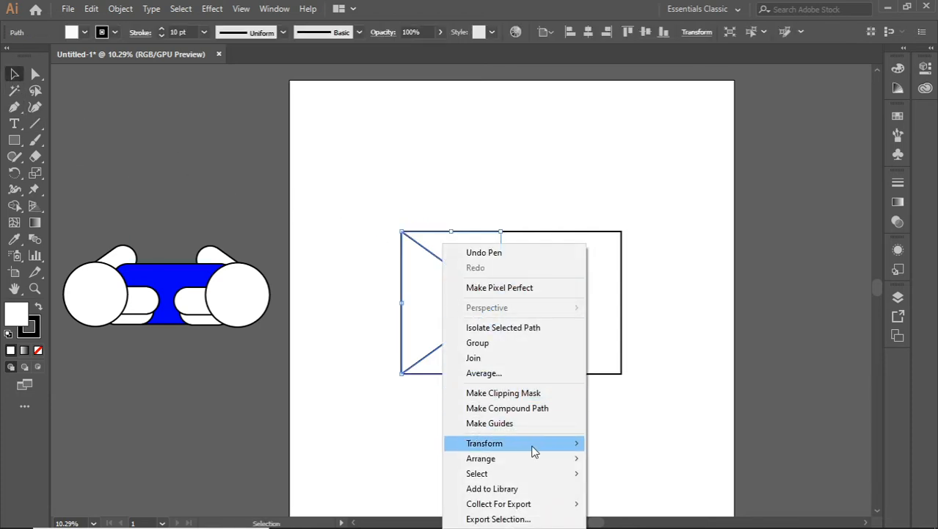
pyautogui.moveTo(541, 450)
pyautogui.click(623, 374)
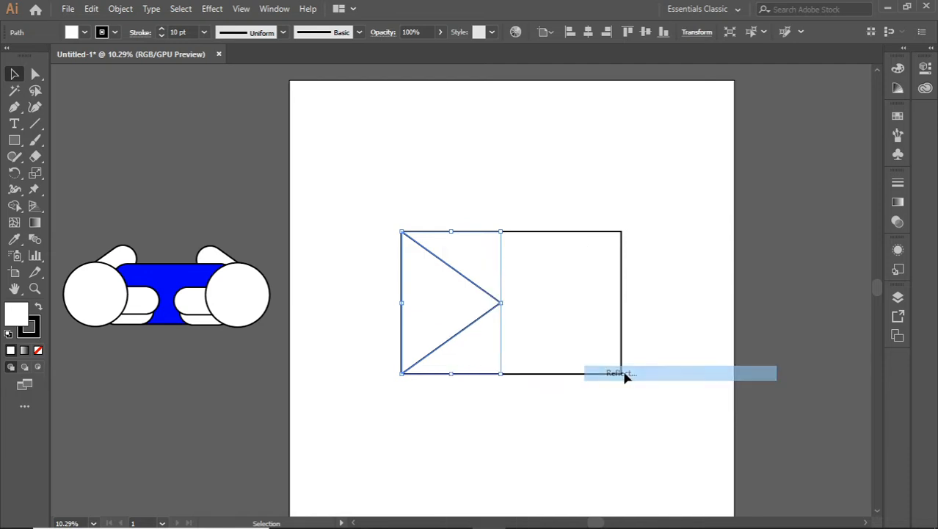
pyautogui.click(631, 326)
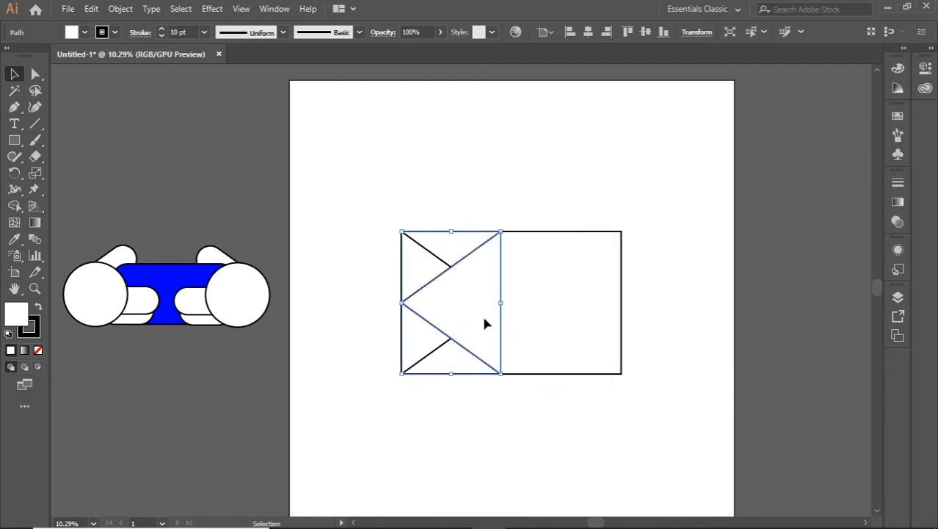
pyautogui.moveTo(483, 321); pyautogui.dragTo(605, 324)
pyautogui.click(665, 318)
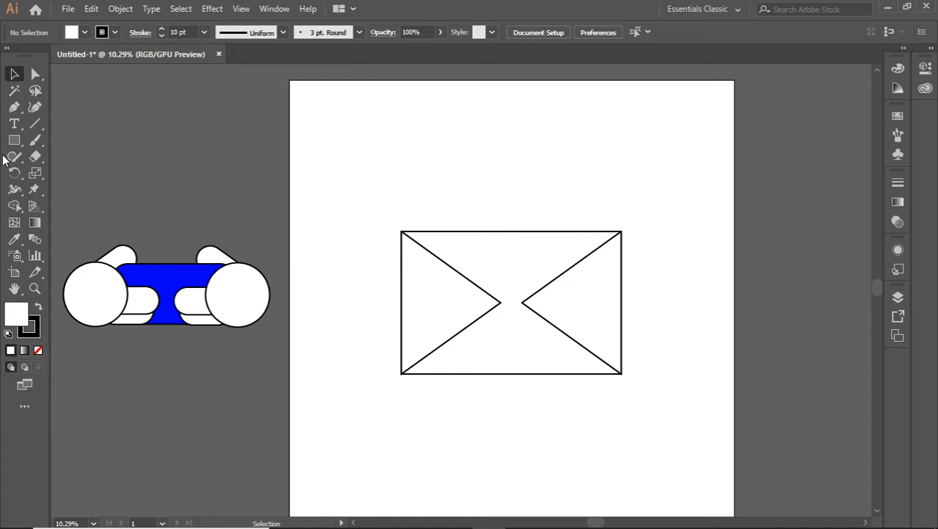
pyautogui.click(14, 106)
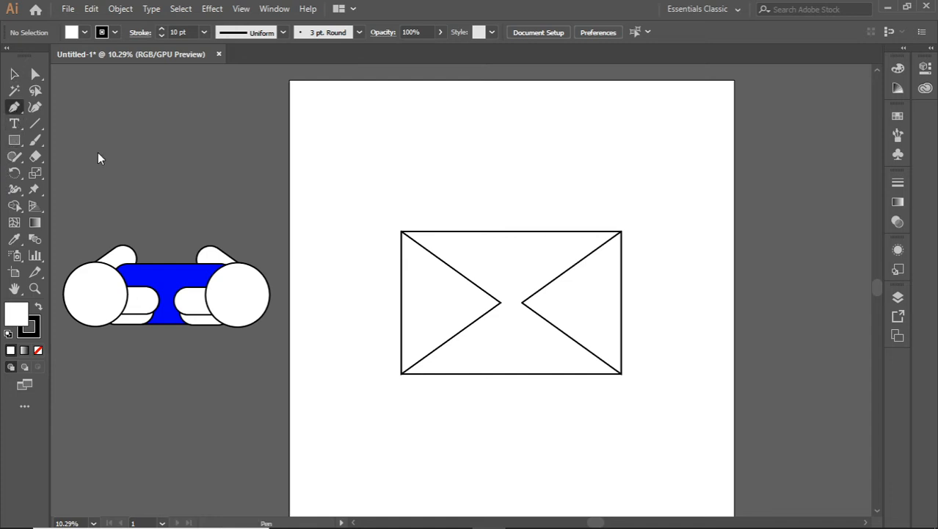
pyautogui.click(402, 373)
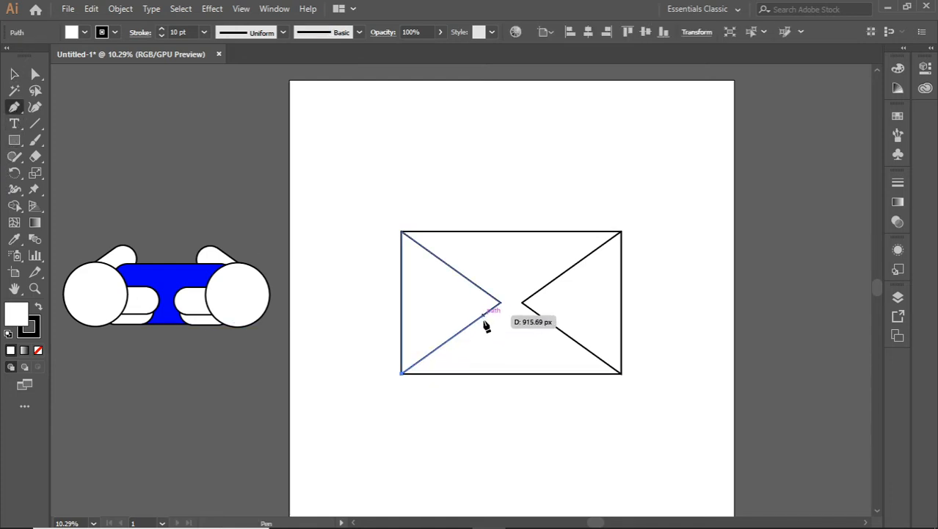
pyautogui.press('Escape')
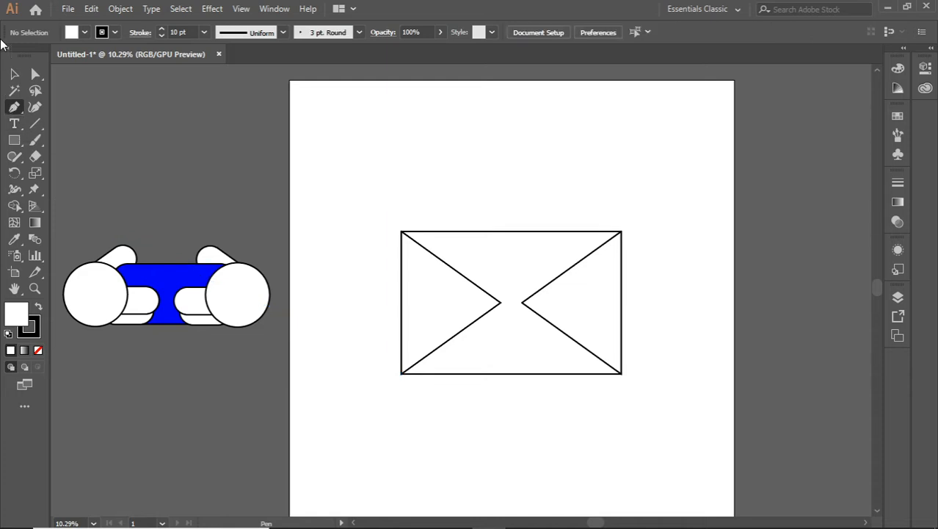
pyautogui.click(15, 75)
pyautogui.moveTo(373, 185); pyautogui.dragTo(637, 381)
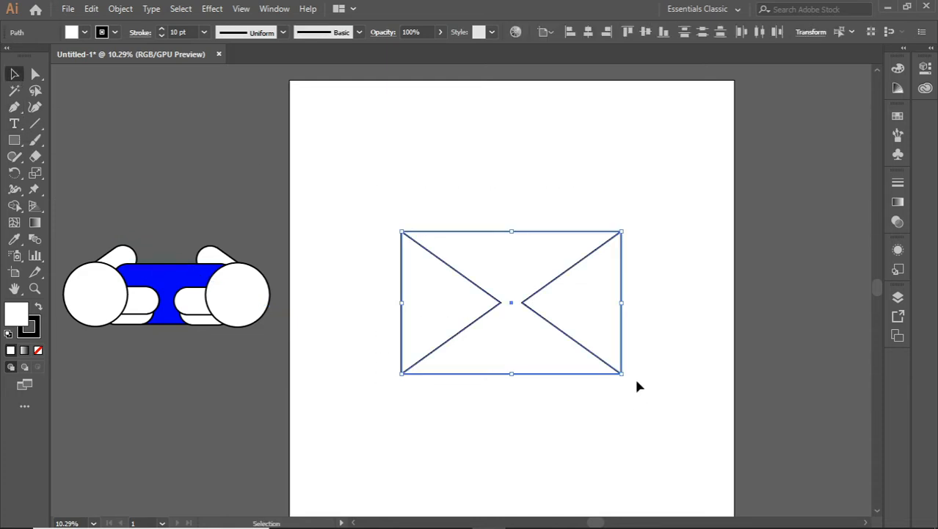
pyautogui.click(397, 190)
# Draw a closed bottom flap with the Pen tool, joining the rectangle's two lower corners through both triangle tips.
pyautogui.click(14, 107)
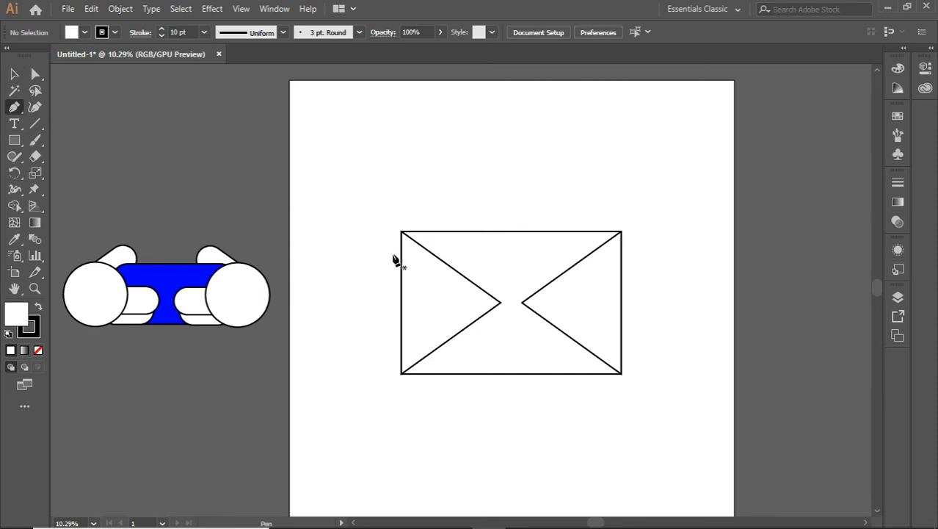
pyautogui.click(400, 373)
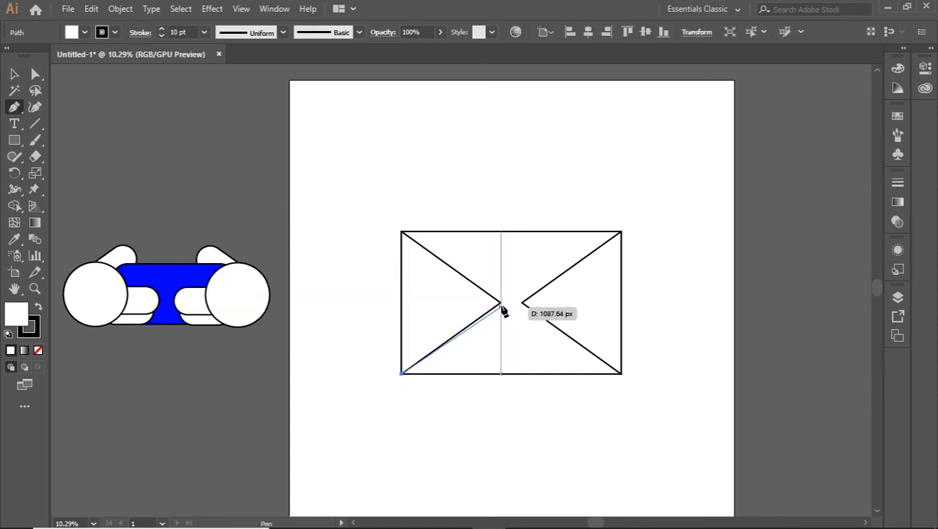
pyautogui.click(500, 303)
pyautogui.click(521, 303)
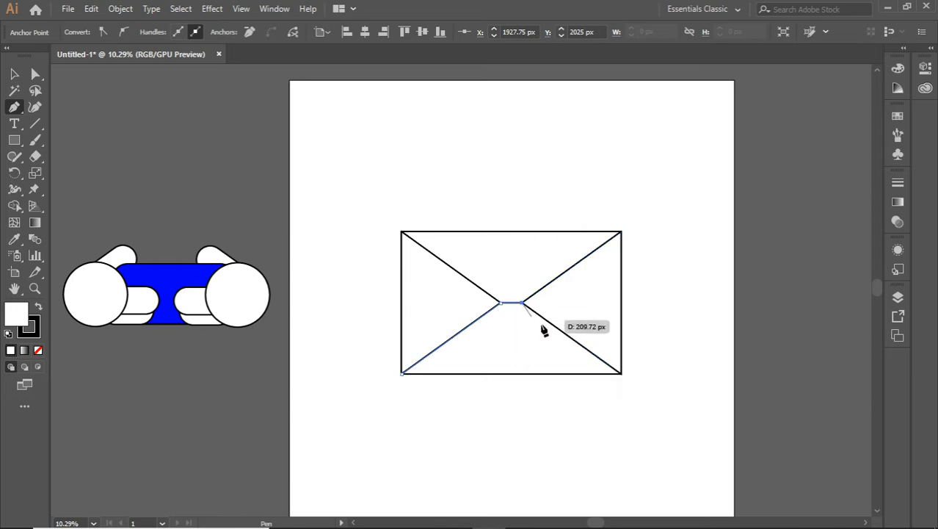
pyautogui.click(621, 373)
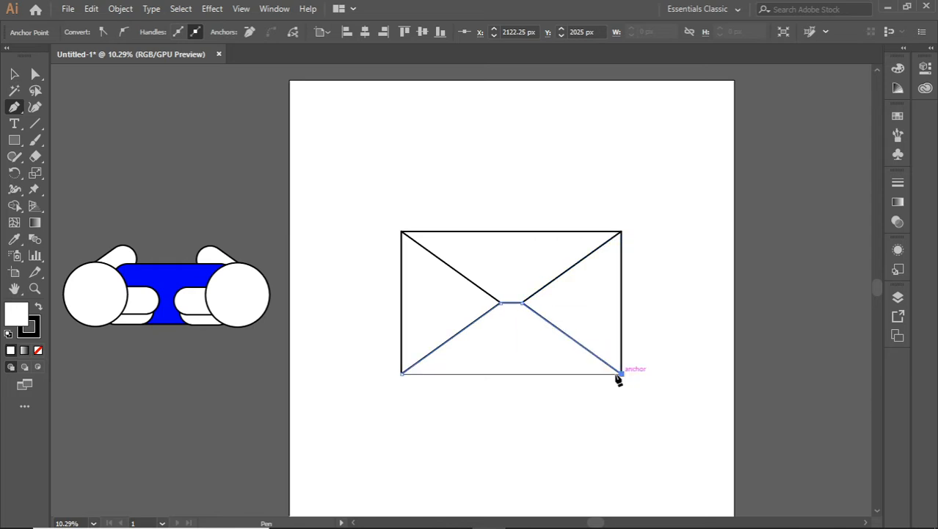
pyautogui.click(402, 373)
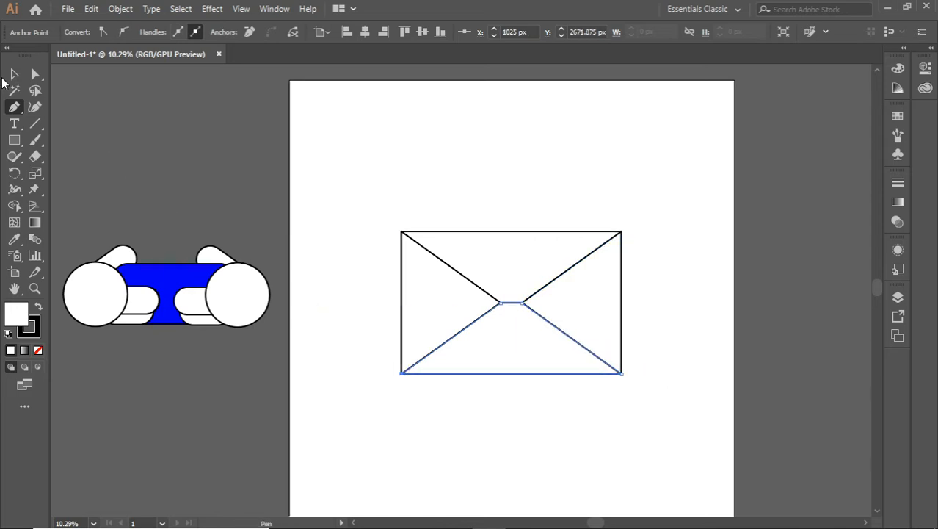
pyautogui.click(12, 76)
pyautogui.click(246, 128)
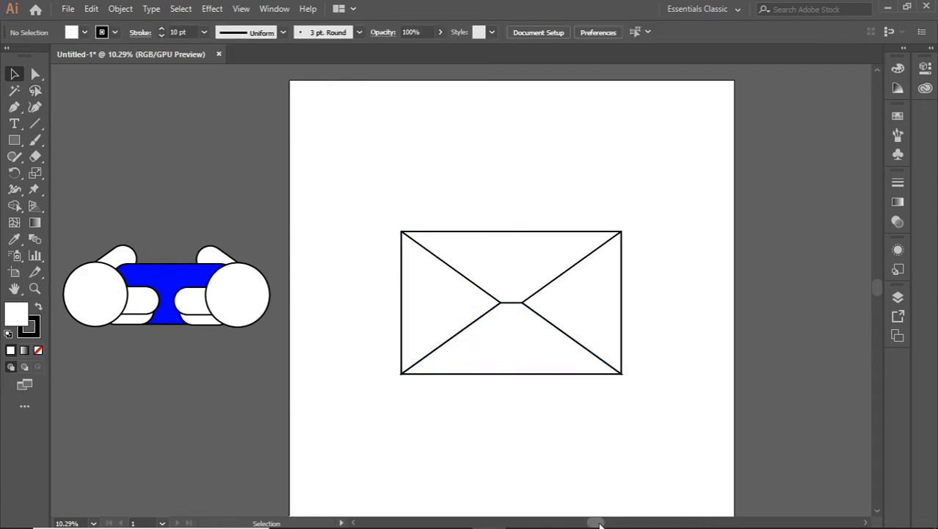
# Draw a closed six-point paper sheet with the Pen tool beside the artboard, spanning about X 4422–5912 px and Y 865–2246 px.
pyautogui.moveTo(600, 523); pyautogui.dragTo(640, 523)
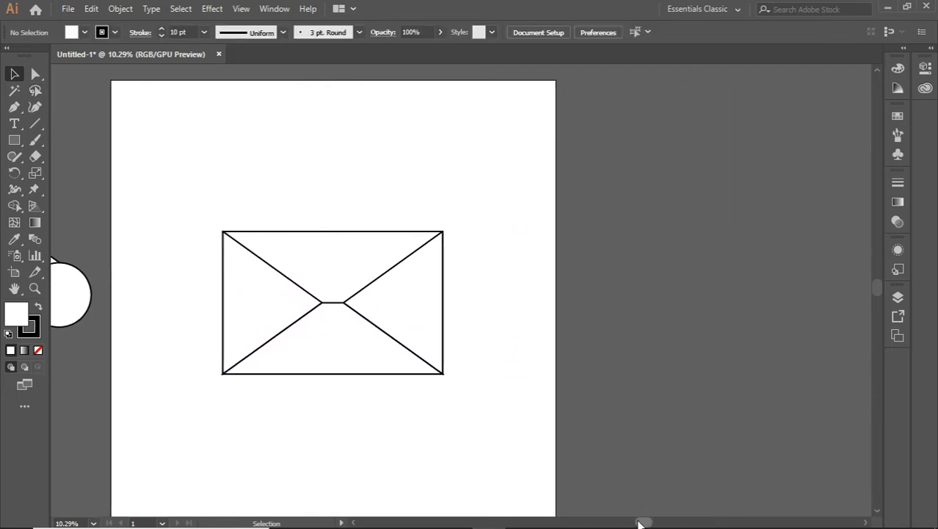
pyautogui.click(14, 107)
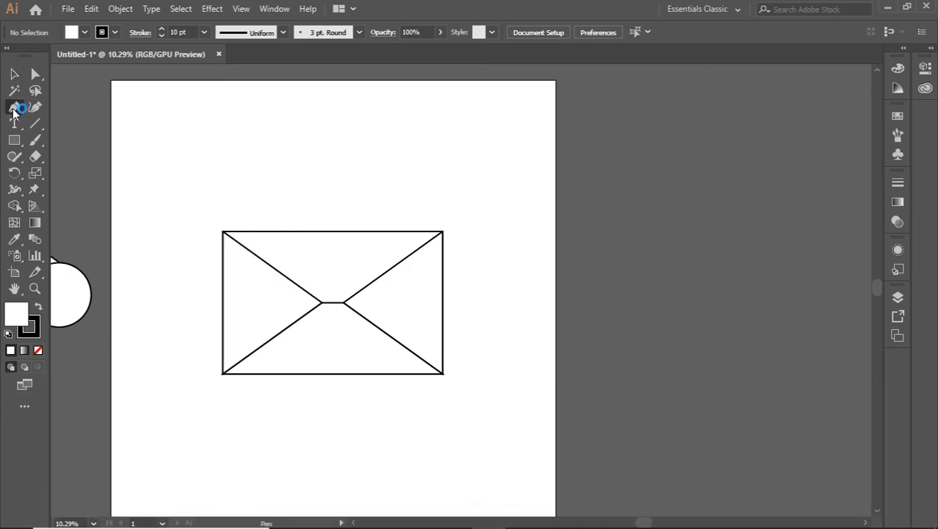
pyautogui.click(595, 174)
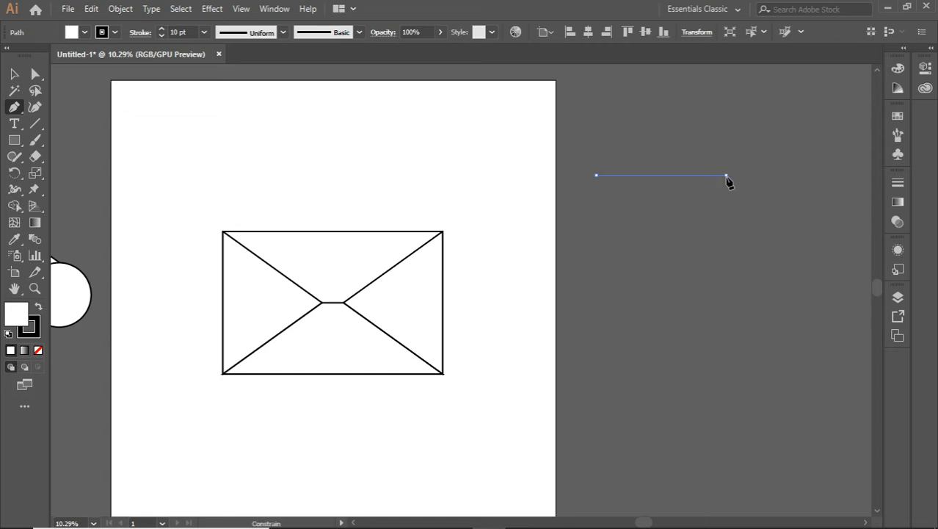
pyautogui.click(725, 174)
pyautogui.click(760, 208)
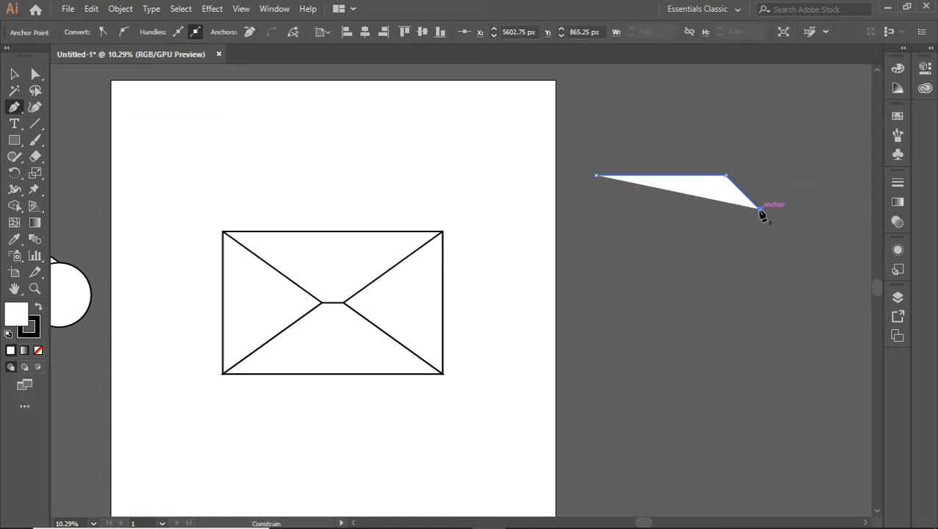
pyautogui.click(760, 326)
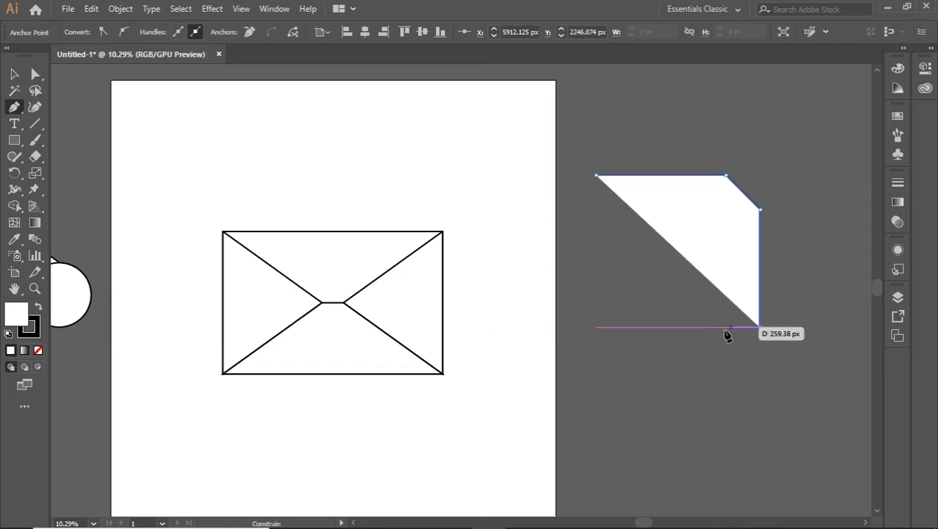
pyautogui.click(643, 326)
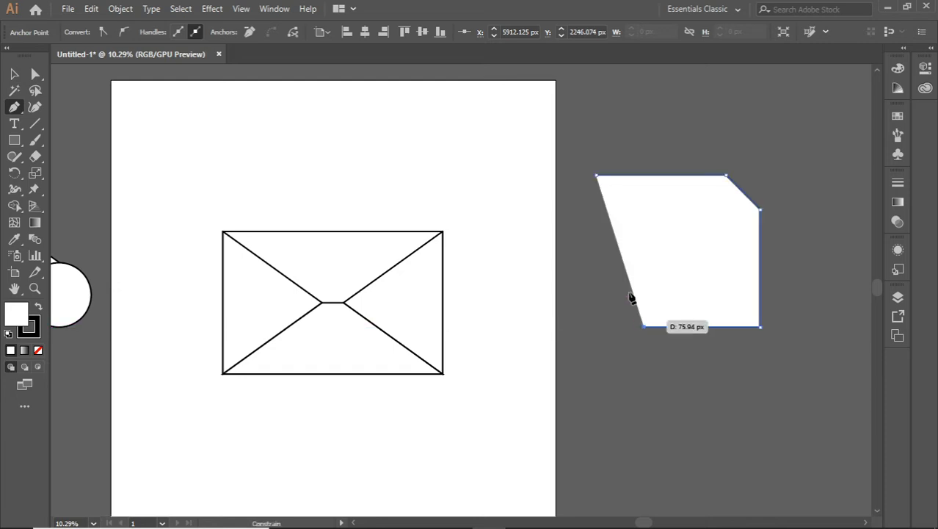
pyautogui.click(644, 210)
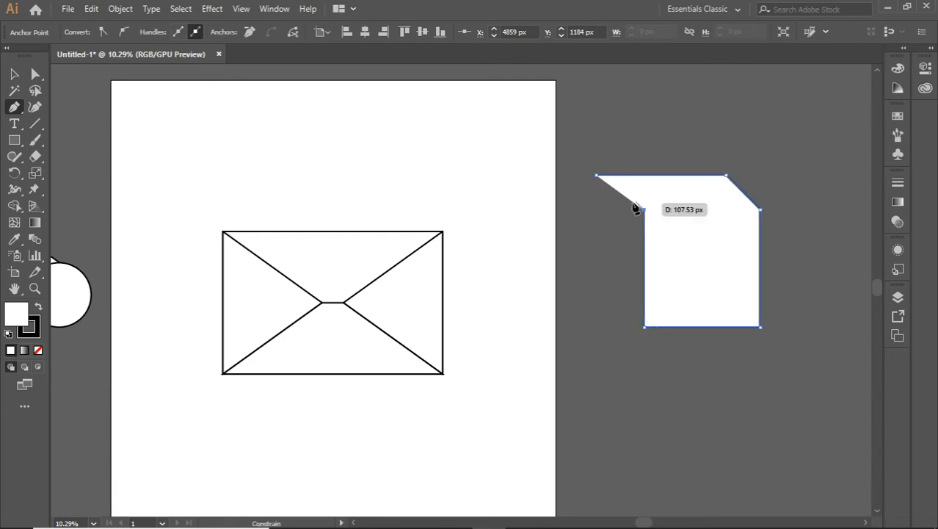
pyautogui.click(597, 177)
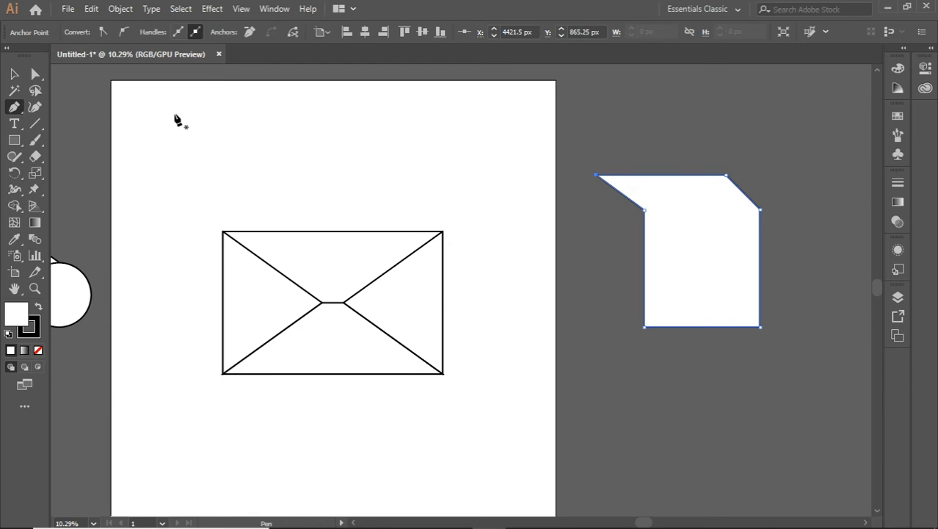
# Round the sheet's inner left corner and its outer right upper corner together to a radius of about 1056 px.
pyautogui.click(34, 73)
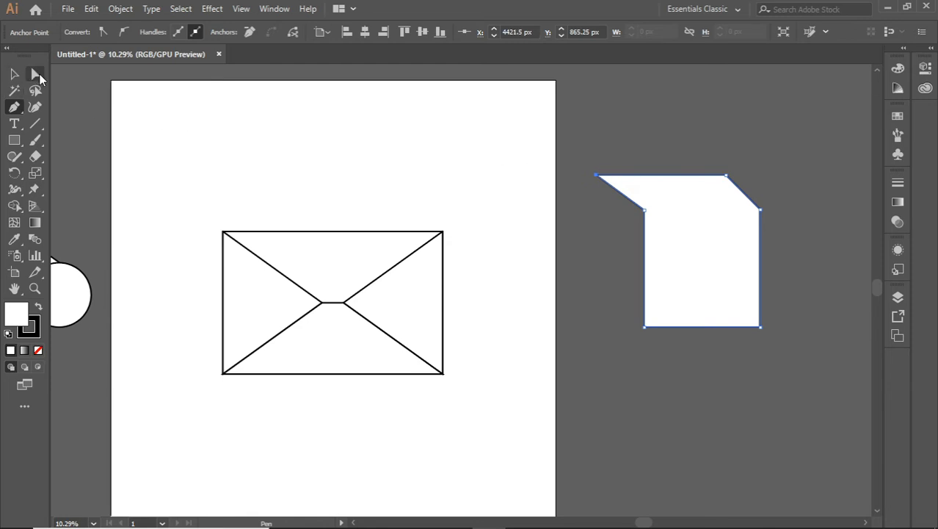
pyautogui.click(633, 233)
pyautogui.click(648, 214)
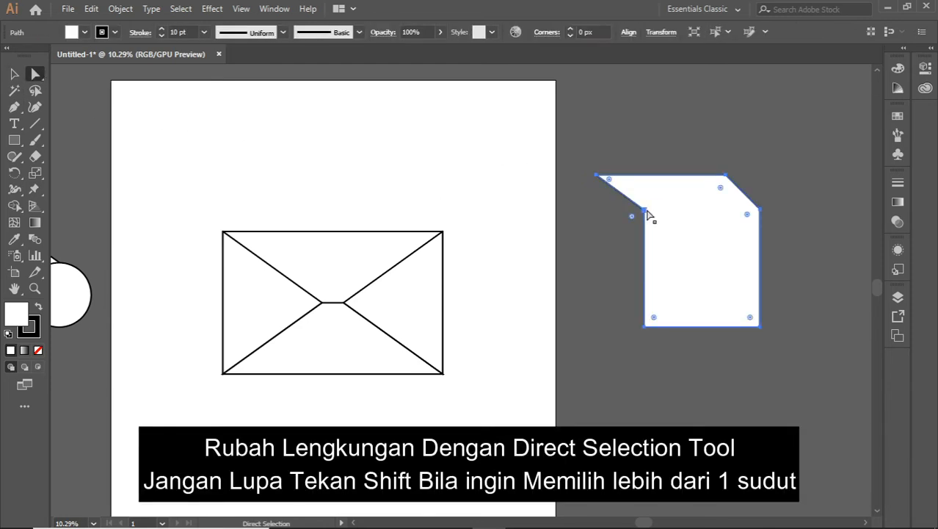
pyautogui.click(605, 241)
pyautogui.click(648, 214)
pyautogui.keyDown('shift'); pyautogui.click(758, 210); pyautogui.keyUp('shift')
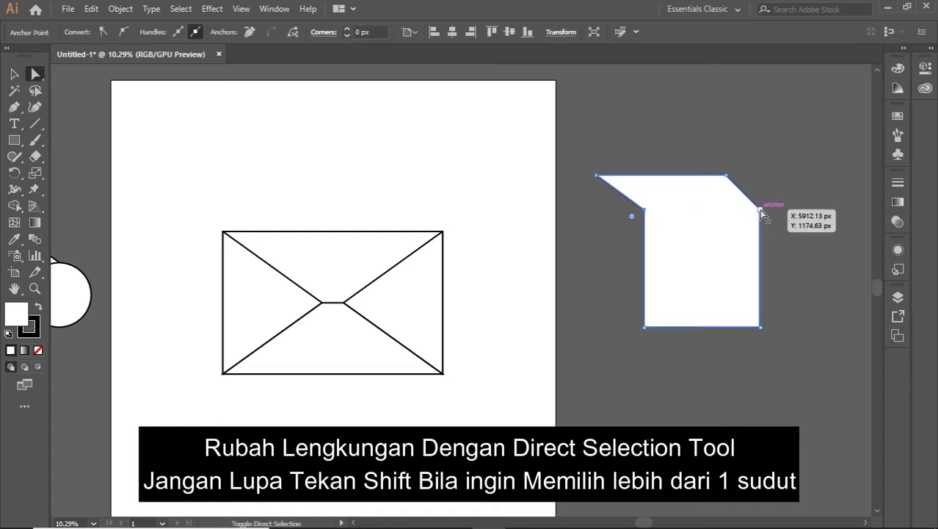
pyautogui.moveTo(747, 218); pyautogui.dragTo(643, 279)
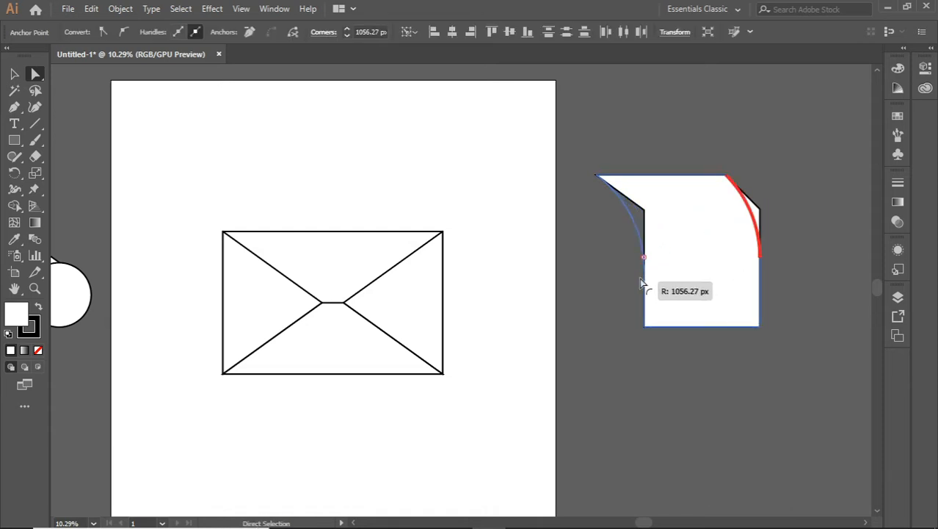
pyautogui.click(517, 251)
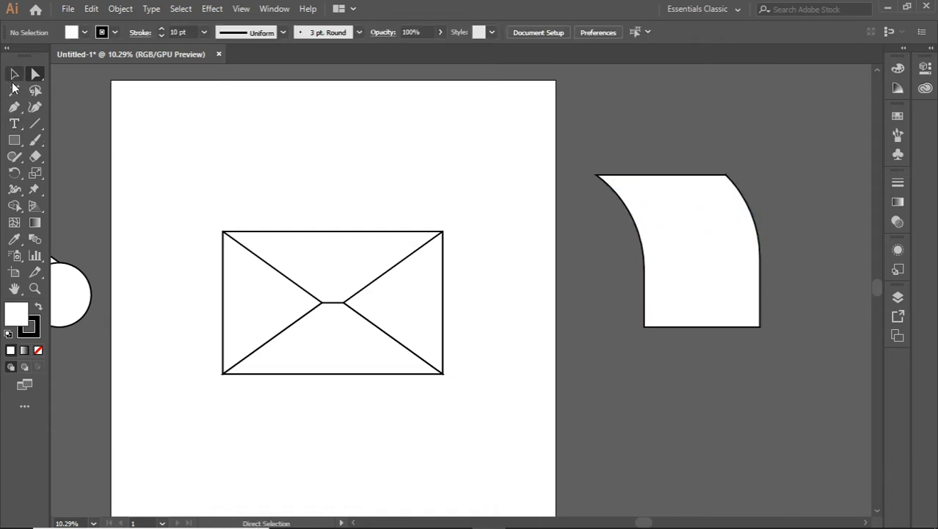
# Draw a closed right triangle with the Pen tool at the sheet's upper-left tip, its vertical side ending at about Y 1165 px.
pyautogui.click(23, 106)
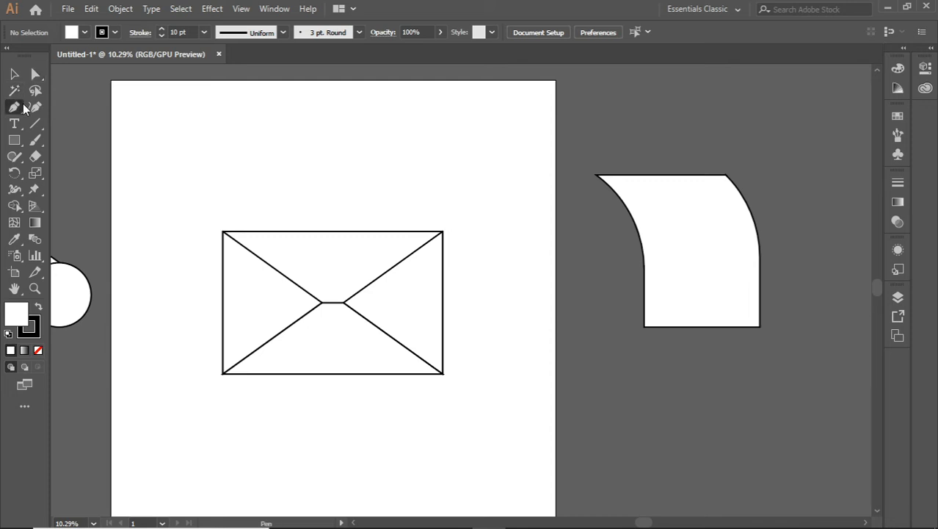
pyautogui.click(597, 176)
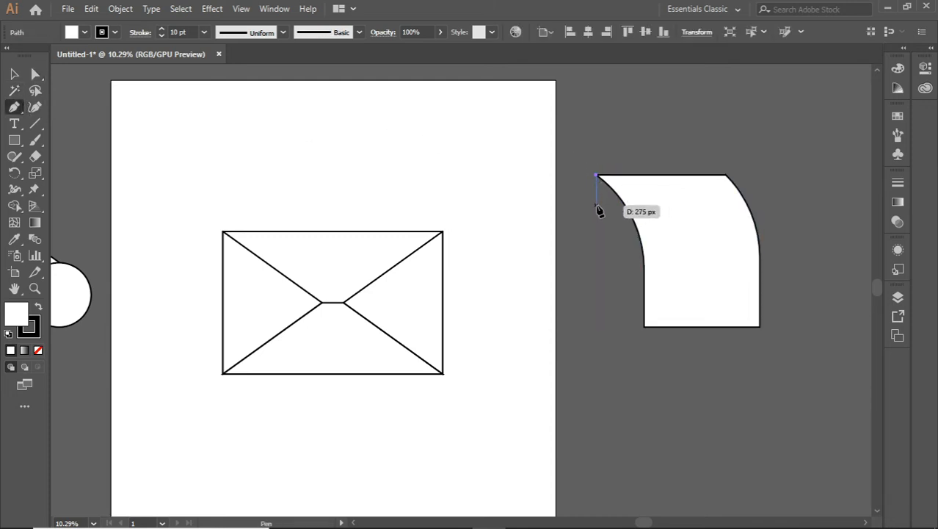
pyautogui.moveTo(596, 208); pyautogui.dragTo(638, 210)
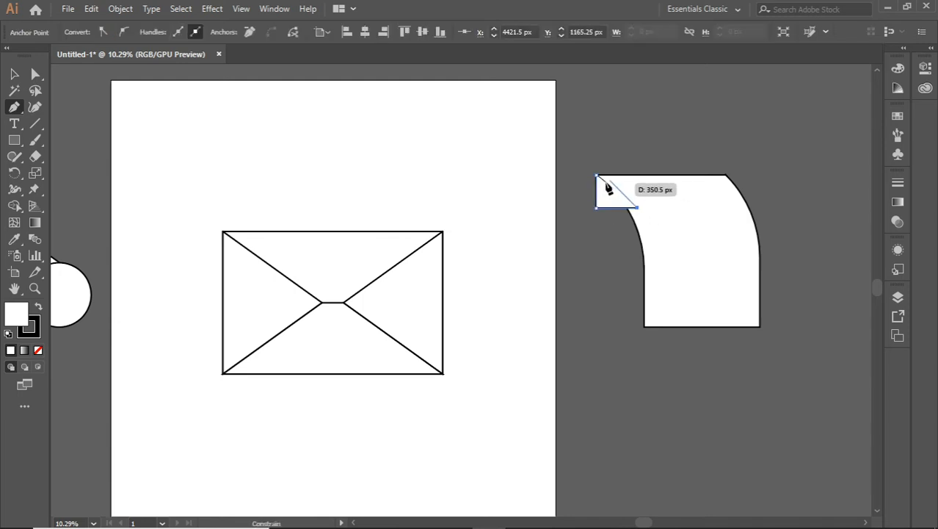
pyautogui.click(596, 178)
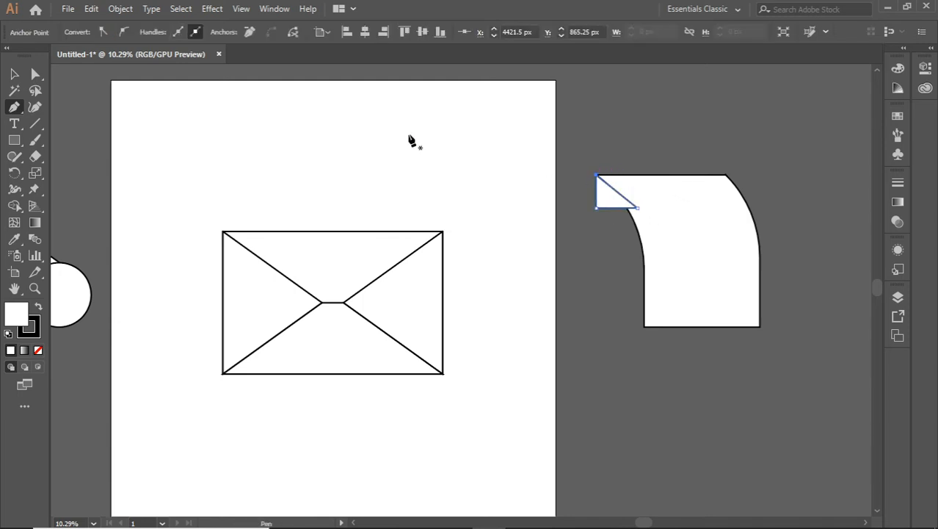
# Send the small triangle to the back, behind the curved sheet, and nudge it slightly left.
pyautogui.press('v')
pyautogui.rightClick(600, 203)
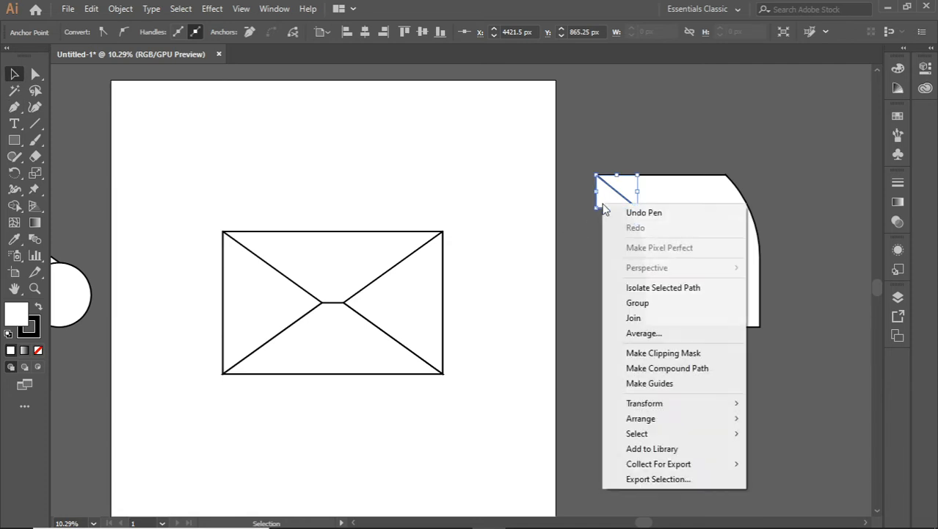
pyautogui.moveTo(730, 419)
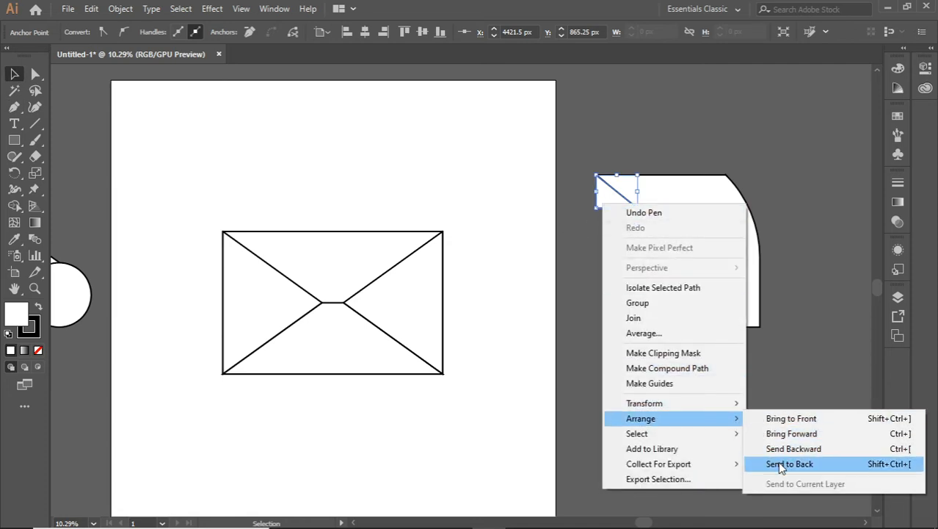
pyautogui.click(780, 463)
pyautogui.click(724, 426)
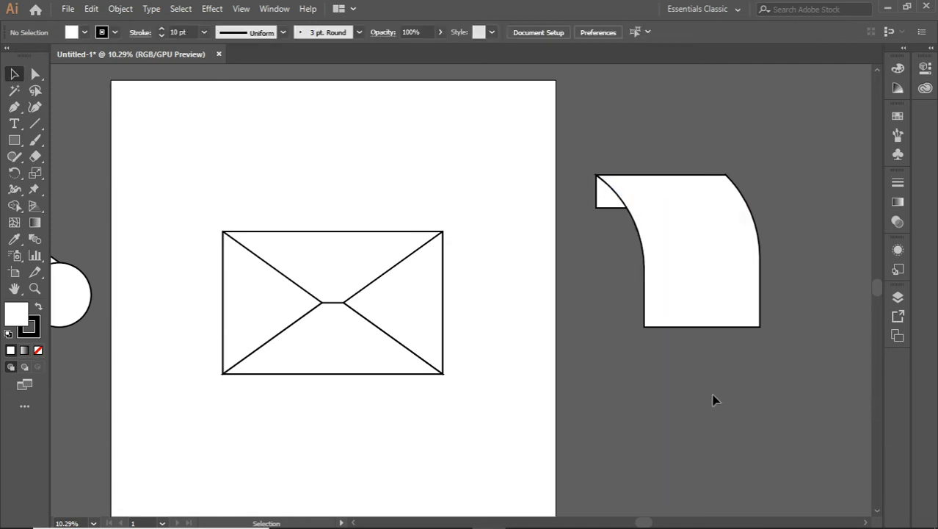
pyautogui.click(604, 204)
pyautogui.hotkey('shift', 'Left')
pyautogui.hotkey('shift', 'Left')
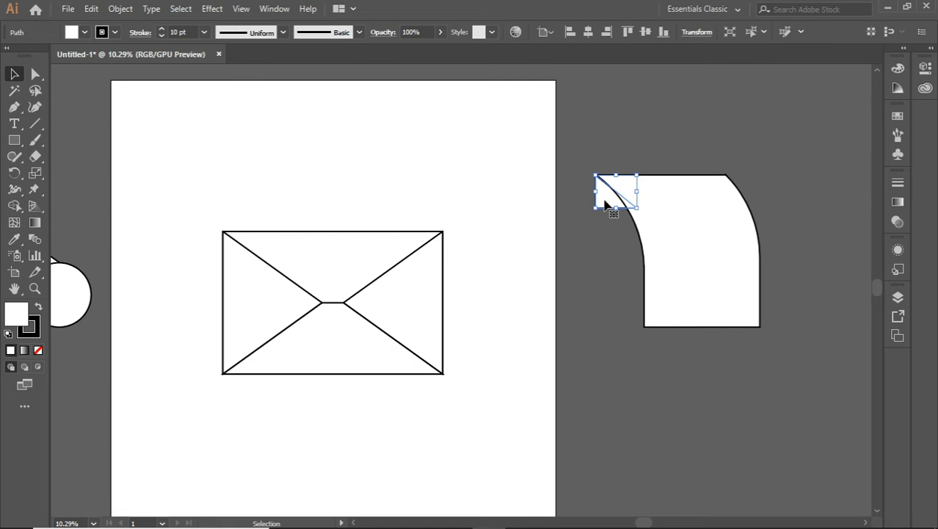
pyautogui.click(586, 269)
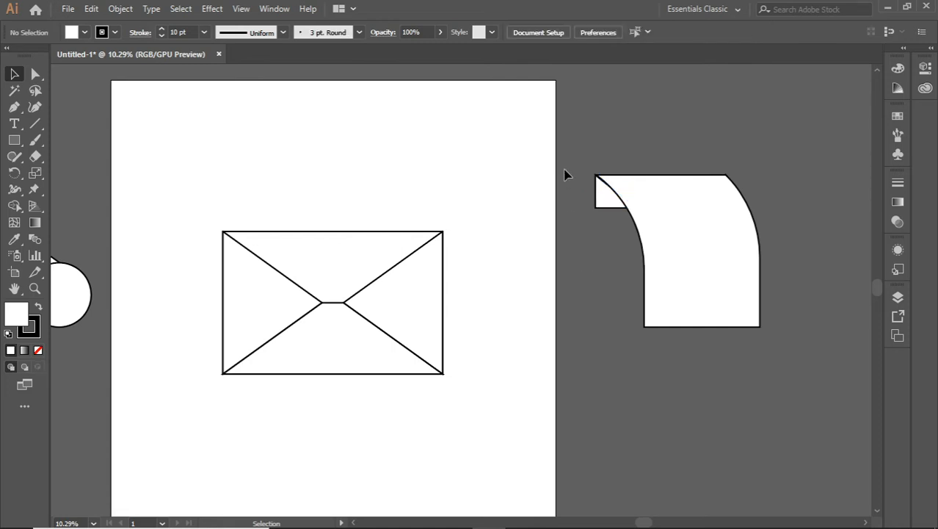
# Group the curved sheet with its folded corner triangle.
pyautogui.moveTo(763, 405); pyautogui.dragTo(763, 405)
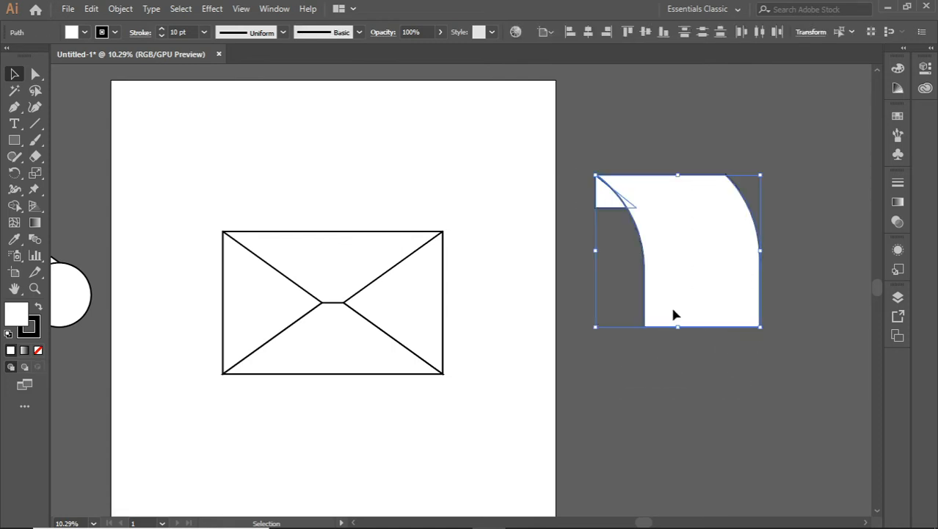
pyautogui.click(121, 9)
pyautogui.click(169, 58)
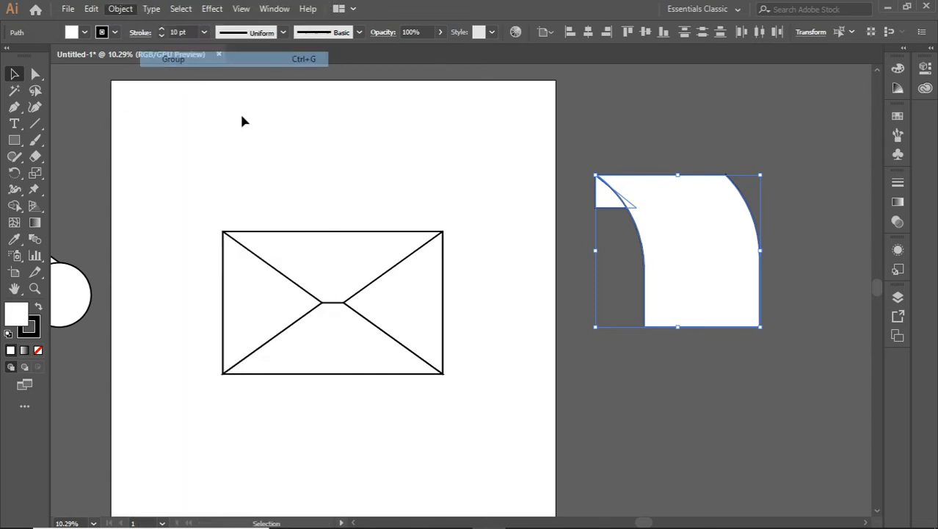
pyautogui.click(695, 425)
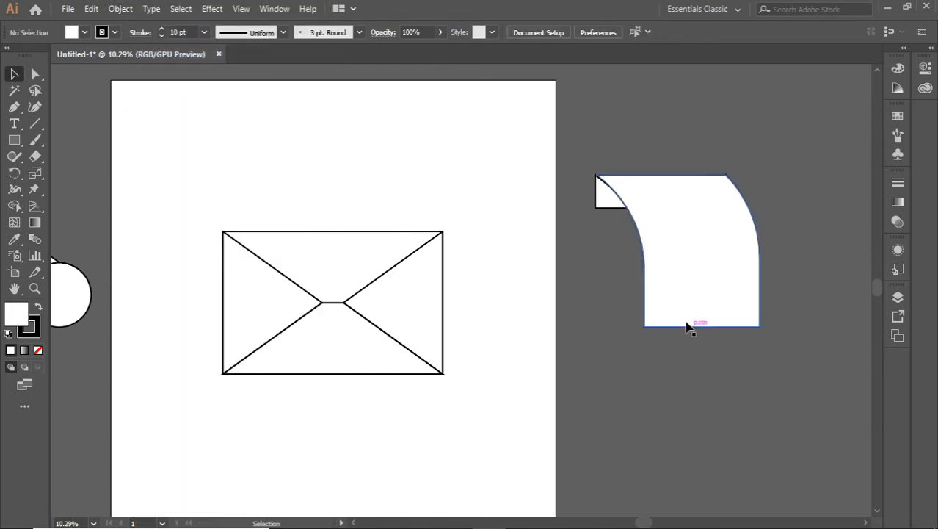
# Move the paper group onto the envelope, enlarge it, and position it slightly left of center, rising above the envelope.
pyautogui.moveTo(689, 323); pyautogui.dragTo(320, 324)
pyautogui.moveTo(397, 256); pyautogui.dragTo(420, 256)
pyautogui.moveTo(234, 258); pyautogui.dragTo(223, 257)
pyautogui.moveTo(321, 179); pyautogui.dragTo(320, 155)
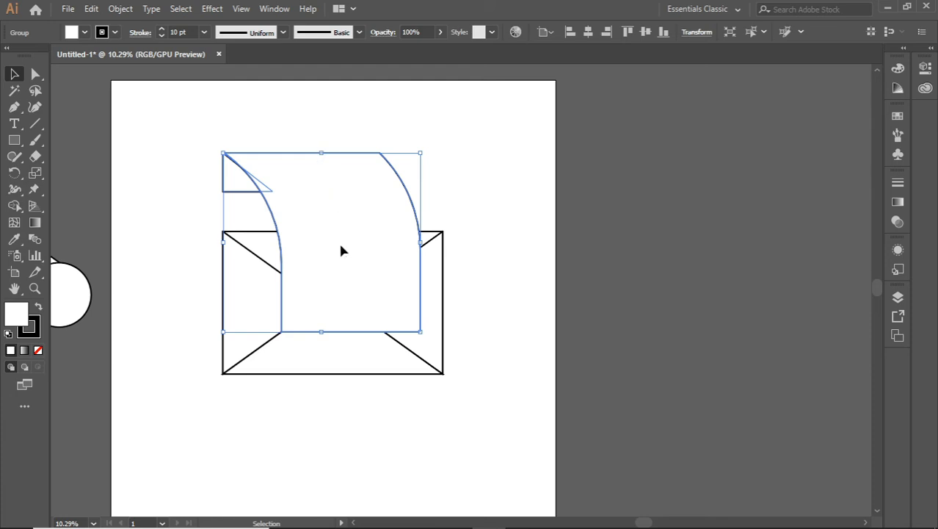
pyautogui.moveTo(340, 250); pyautogui.dragTo(333, 249)
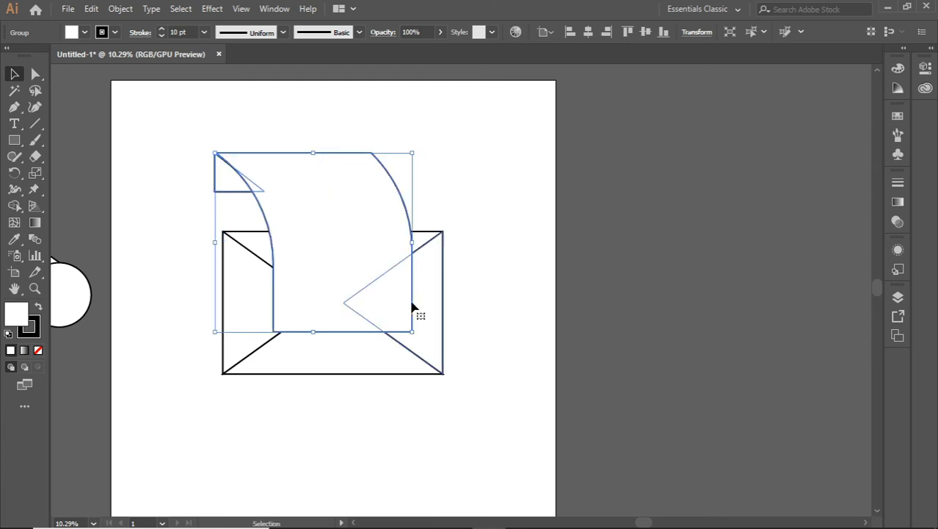
pyautogui.moveTo(373, 319); pyautogui.dragTo(373, 324)
pyautogui.click(482, 296)
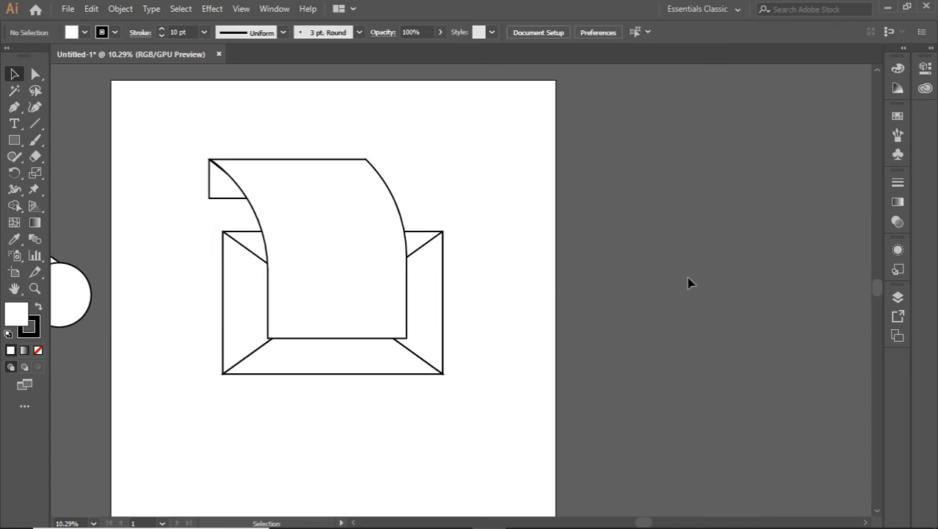
pyautogui.click(897, 301)
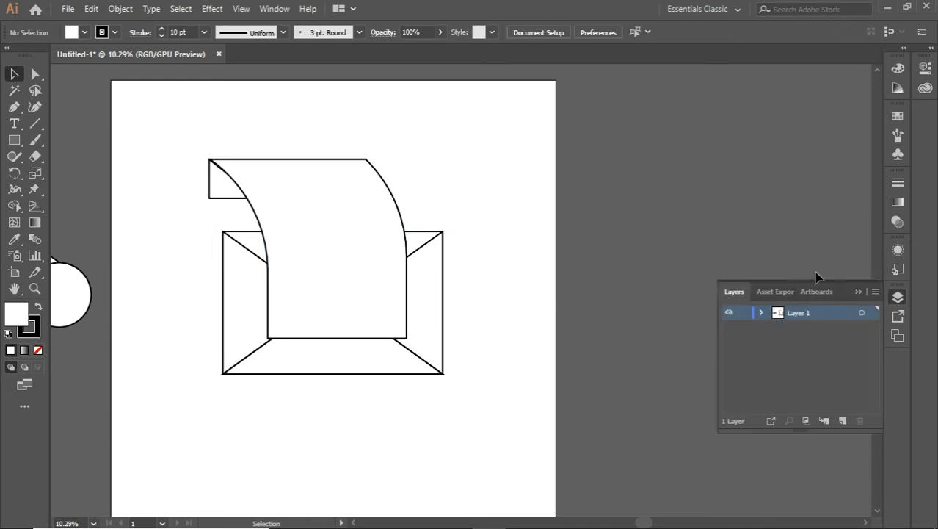
pyautogui.rightClick(315, 259)
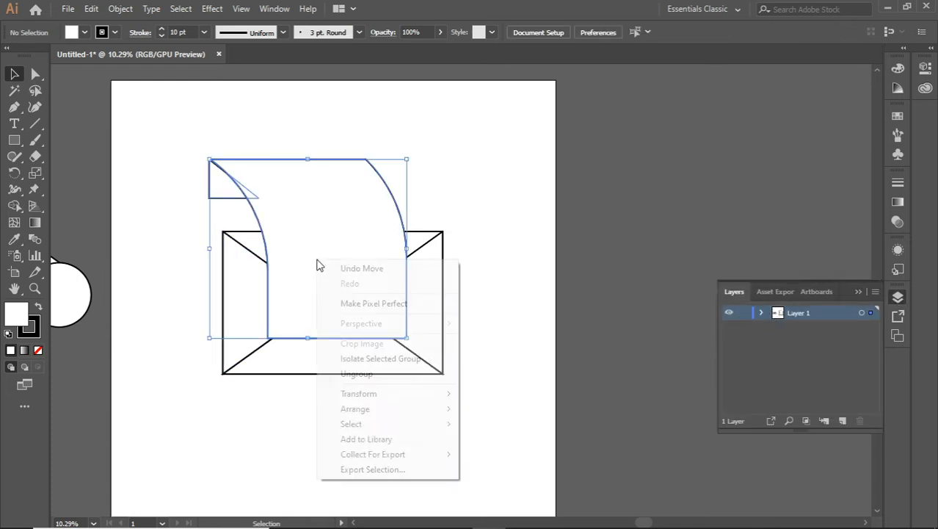
pyautogui.moveTo(407, 409)
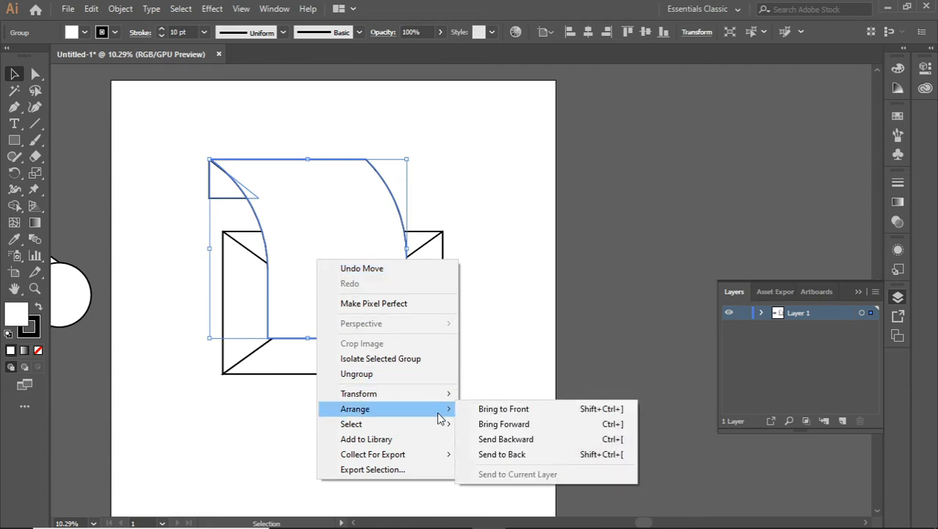
pyautogui.click(491, 444)
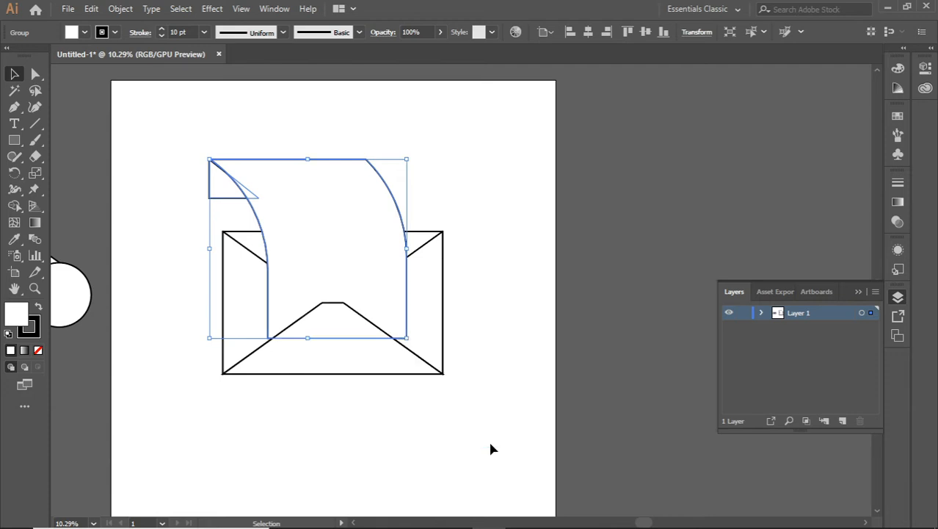
pyautogui.rightClick(341, 273)
pyautogui.click(375, 277)
# Send the paper group backward one level, behind the envelope's bottom flap.
pyautogui.rightClick(350, 289)
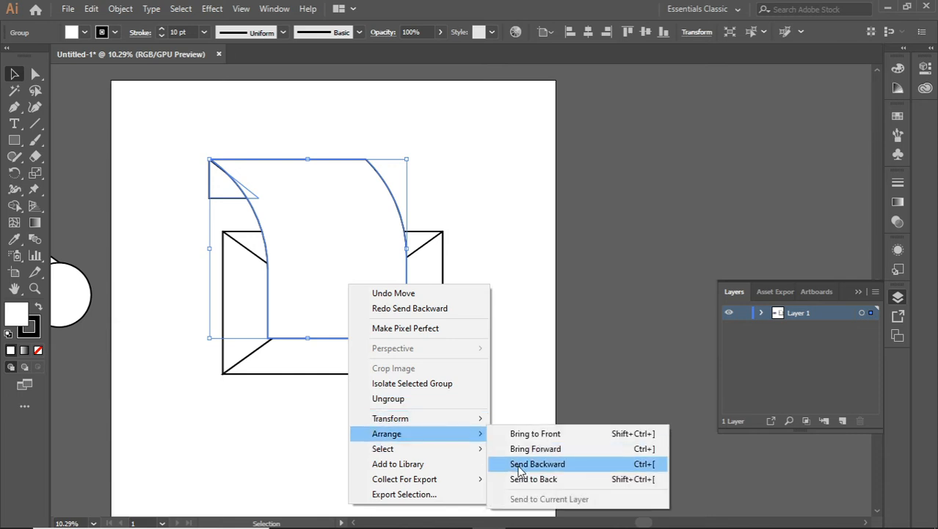
pyautogui.click(520, 464)
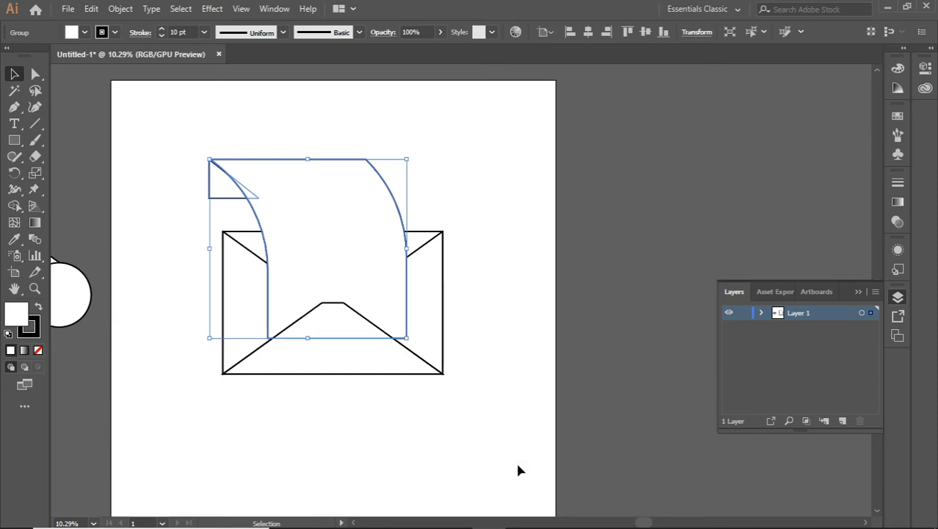
pyautogui.click(518, 466)
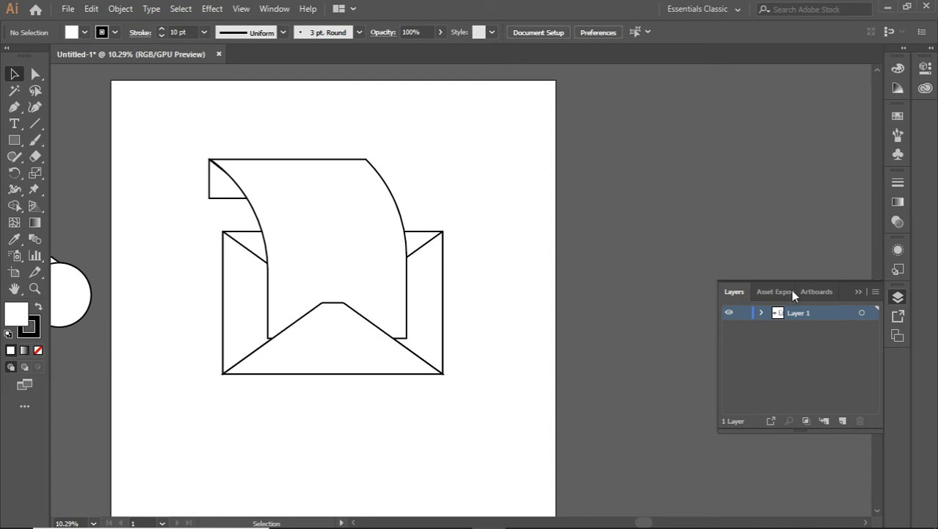
# Send the paper group back one more level so it sits behind the envelope's side flaps too.
pyautogui.click(364, 257)
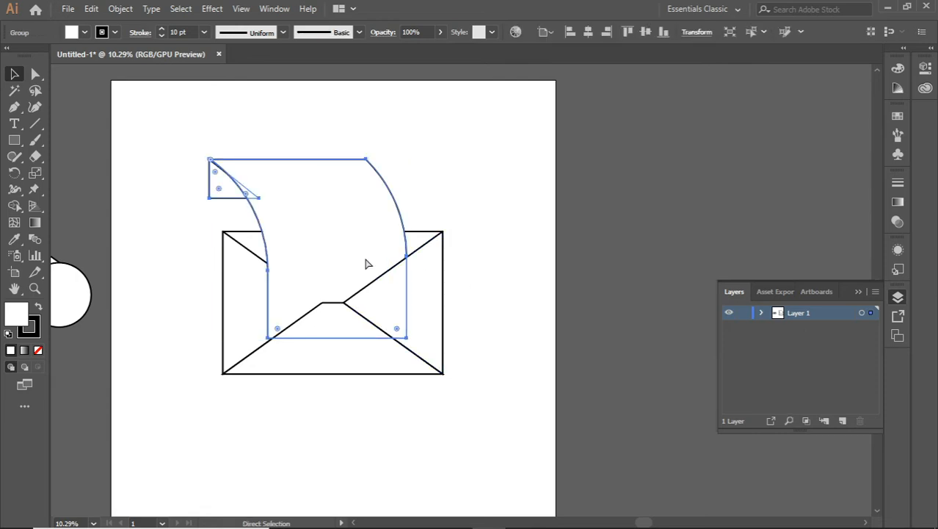
pyautogui.hotkey('ctrl', '[')
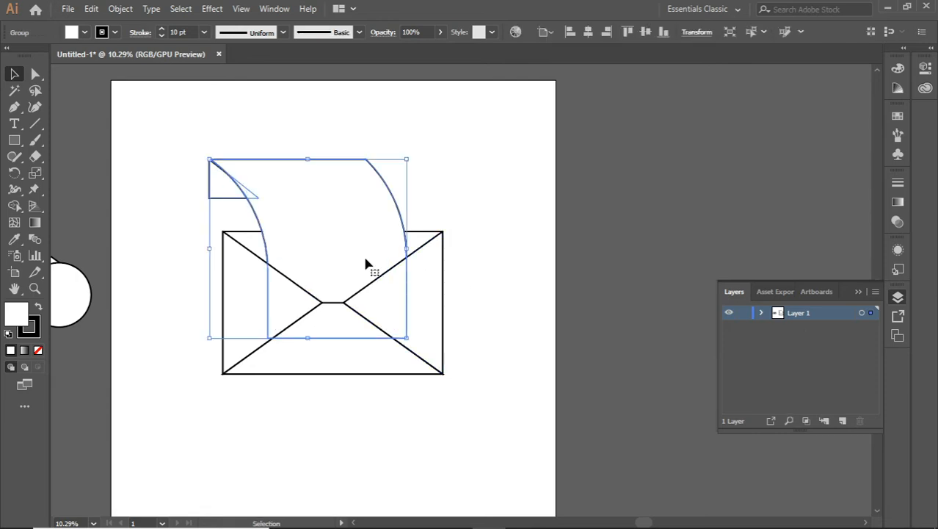
pyautogui.click(858, 292)
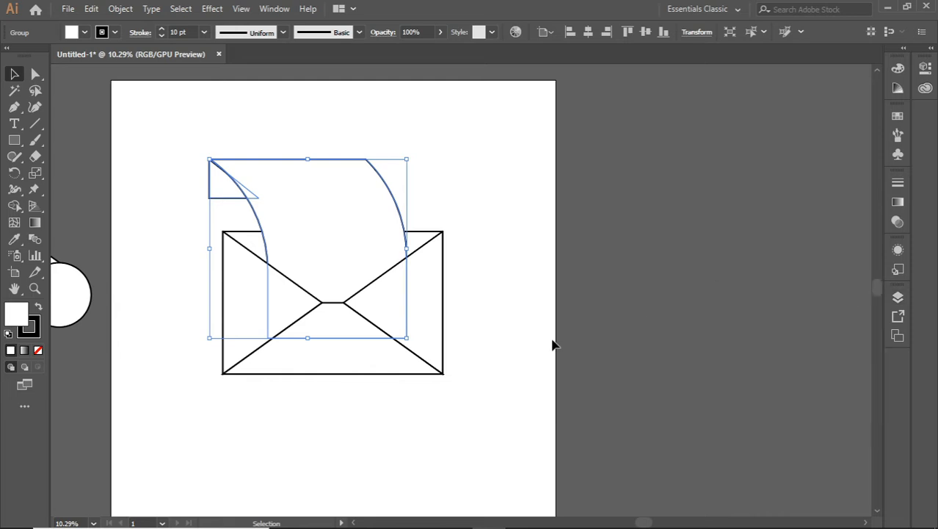
# Widen the paper group slightly on both sides and stretch its top edge higher above the envelope.
pyautogui.click(455, 314)
pyautogui.click(389, 248)
pyautogui.moveTo(405, 249); pyautogui.dragTo(419, 250)
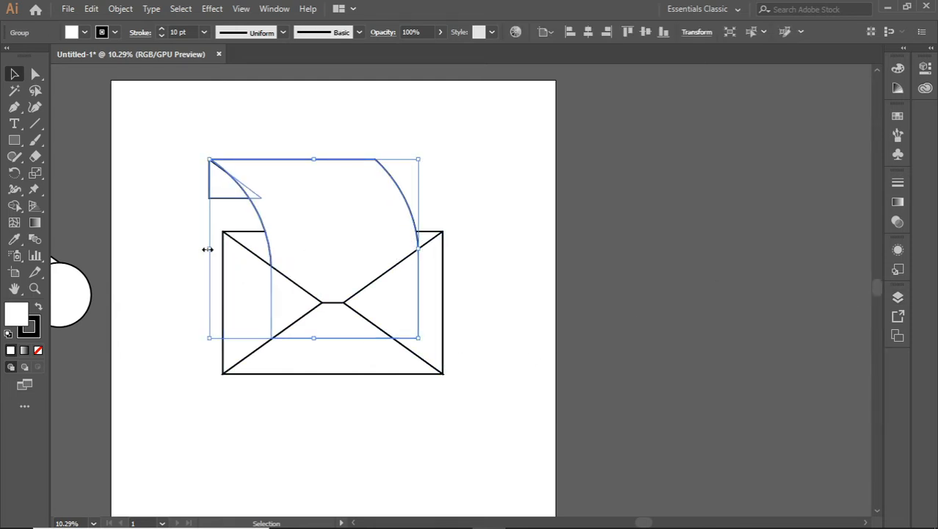
pyautogui.moveTo(208, 250); pyautogui.dragTo(200, 249)
pyautogui.moveTo(312, 158); pyautogui.dragTo(311, 137)
pyautogui.click(457, 166)
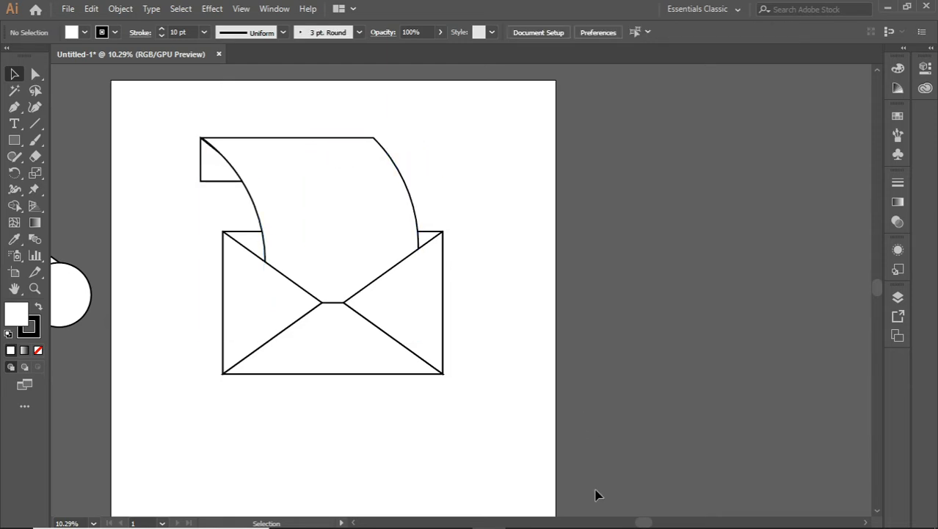
# Shift the paper group slightly down and extend its top edge a little further upward.
pyautogui.moveTo(636, 523); pyautogui.dragTo(577, 518)
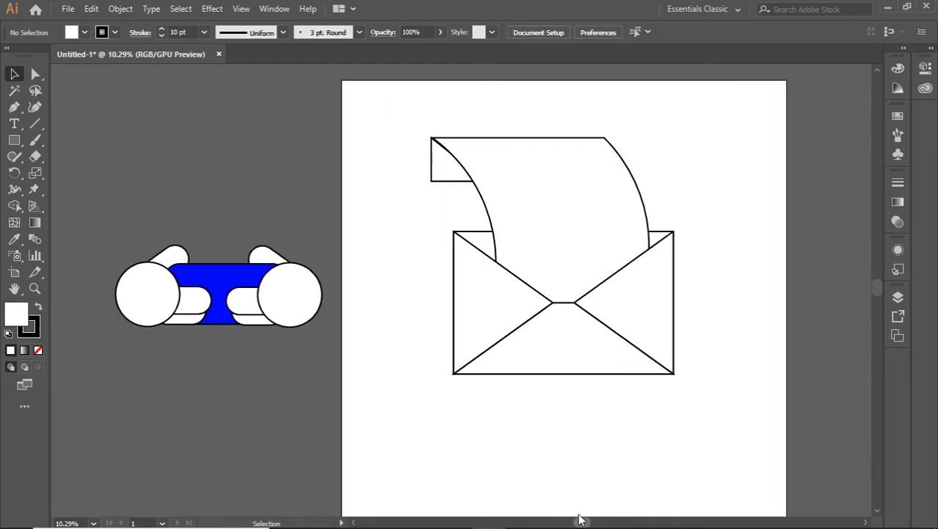
pyautogui.click(552, 228)
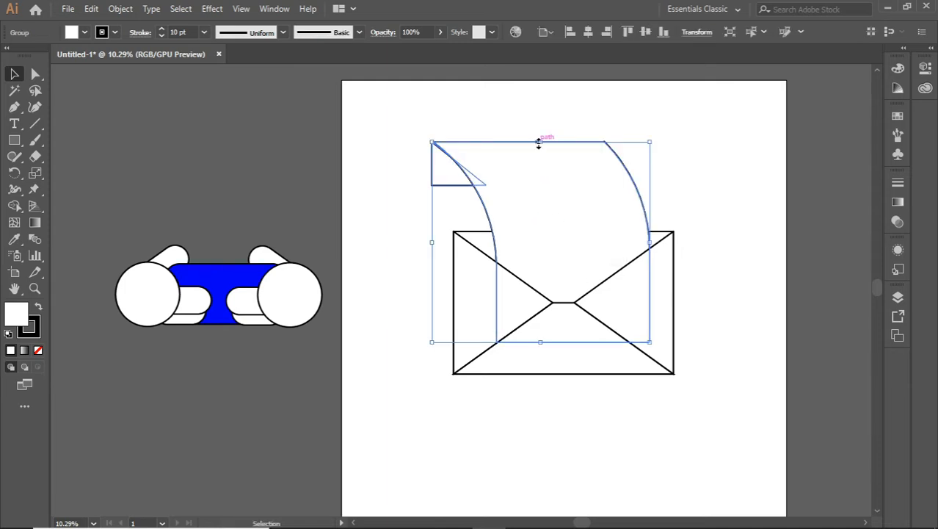
pyautogui.moveTo(541, 138); pyautogui.dragTo(539, 131)
pyautogui.click(675, 216)
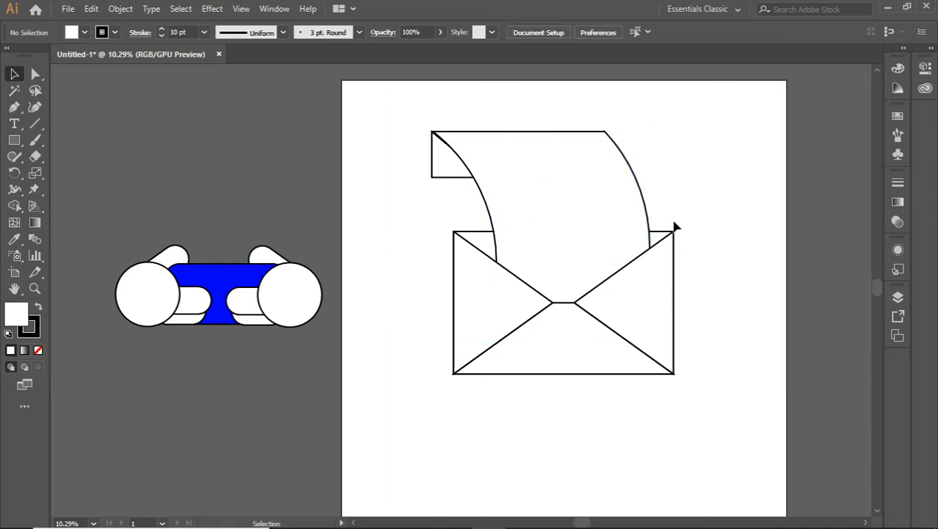
# Move the grouped figure with the blue body onto the lower half of the envelope and bring it to the front.
pyautogui.moveTo(304, 312); pyautogui.dragTo(658, 334)
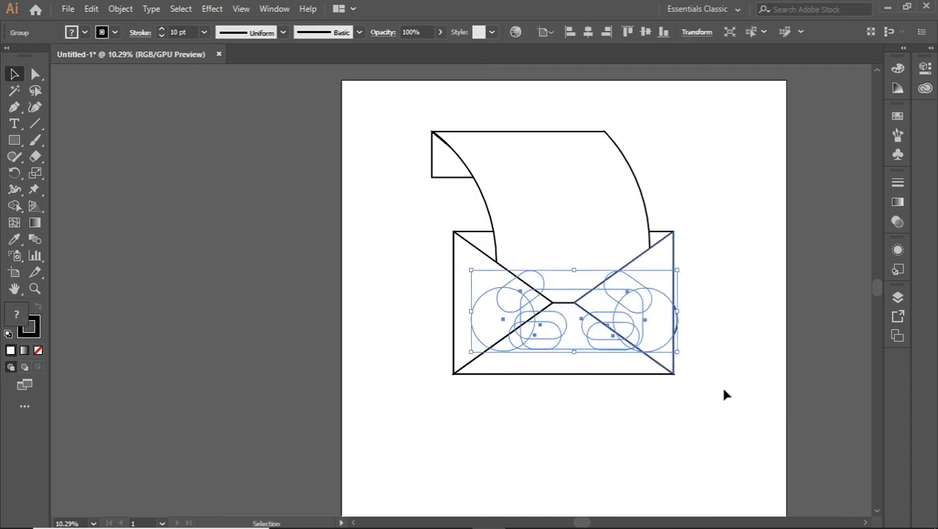
pyautogui.hotkey('ctrl', 'shift', '[')
pyautogui.click(679, 320)
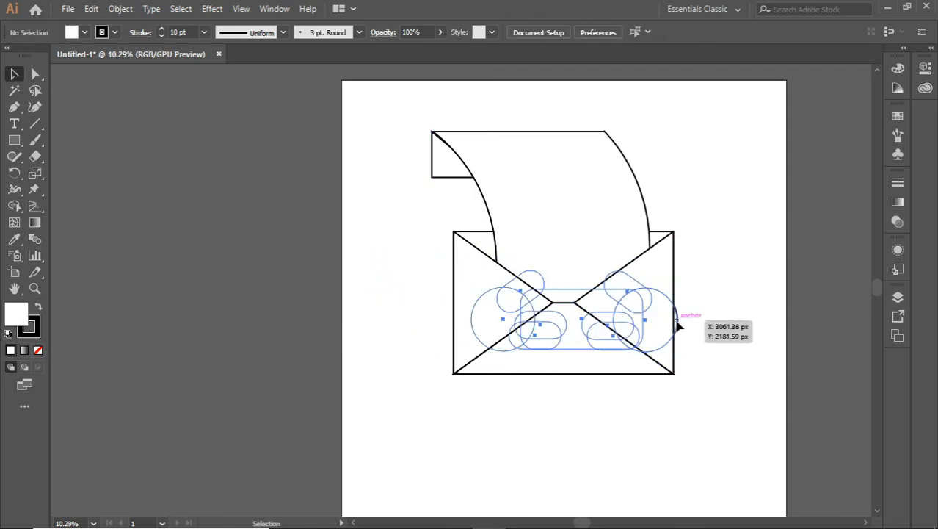
pyautogui.rightClick(677, 322)
pyautogui.moveTo(696, 257)
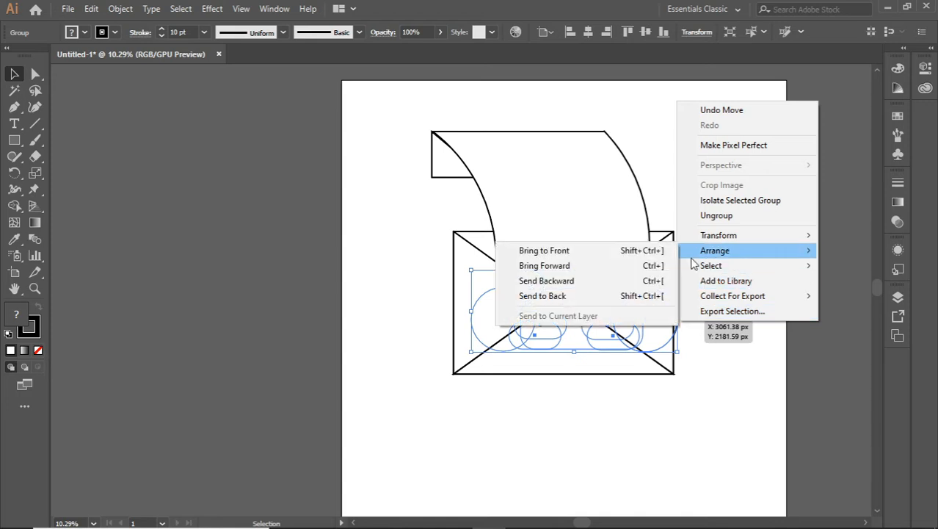
pyautogui.click(587, 251)
pyautogui.click(665, 430)
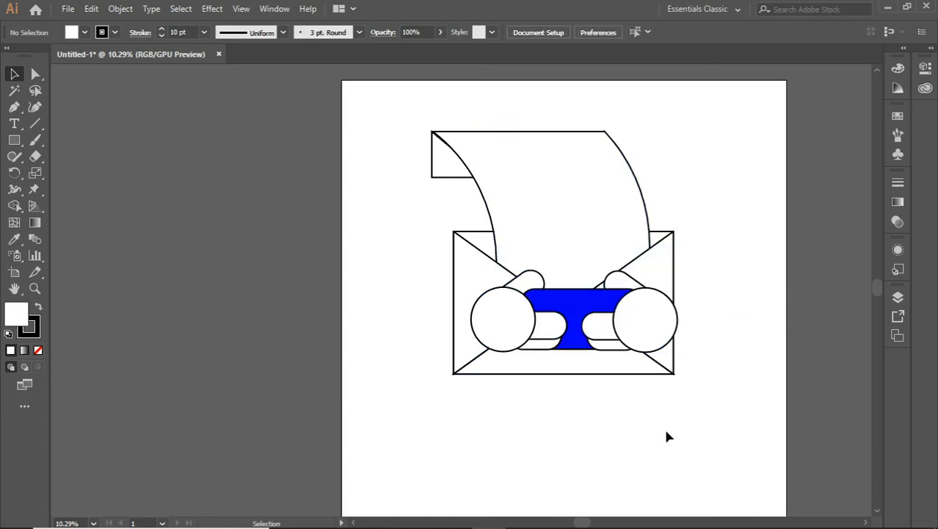
# Draw a short curved path with the Pen tool from the envelope's left edge to the figure's left circle.
pyautogui.click(14, 107)
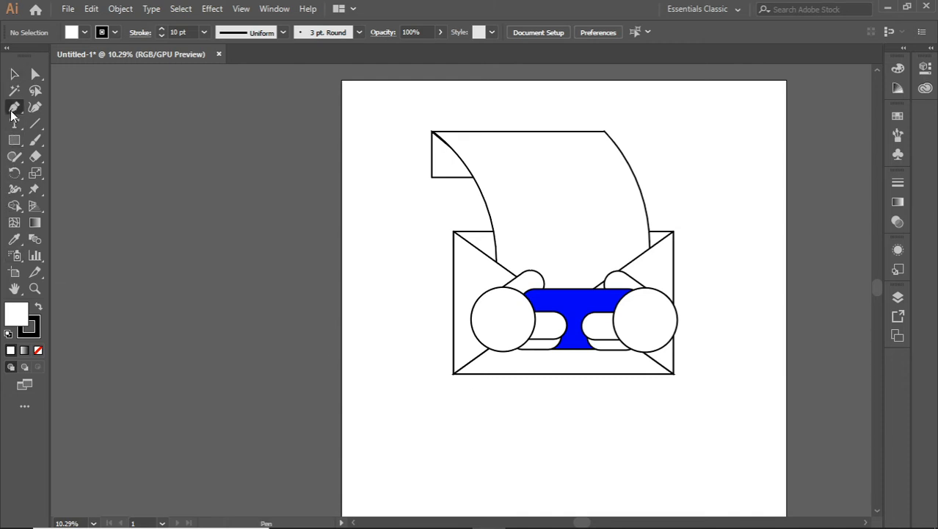
pyautogui.click(454, 308)
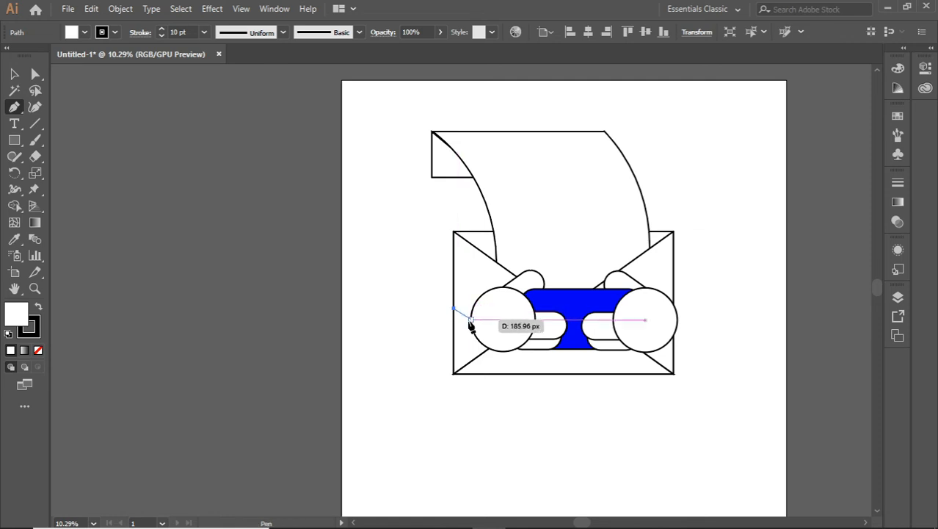
pyautogui.moveTo(471, 319); pyautogui.dragTo(488, 321)
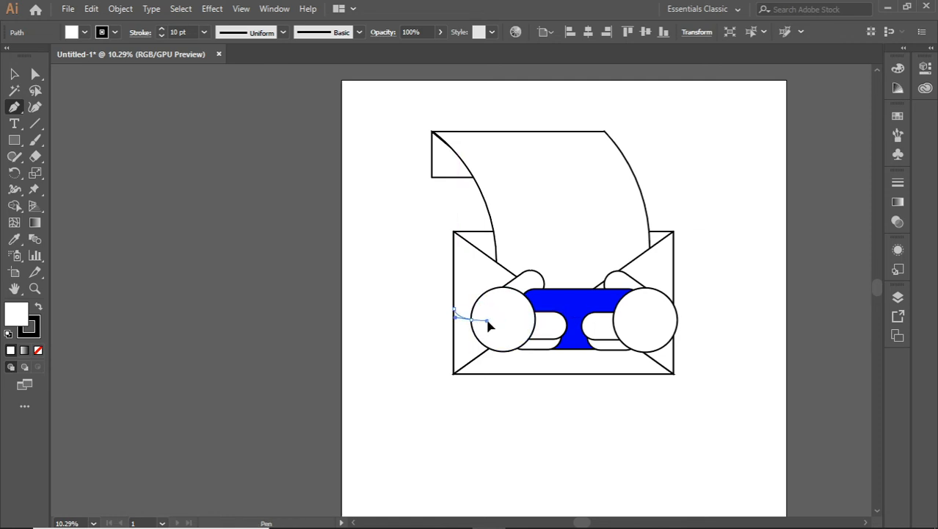
pyautogui.click(472, 319)
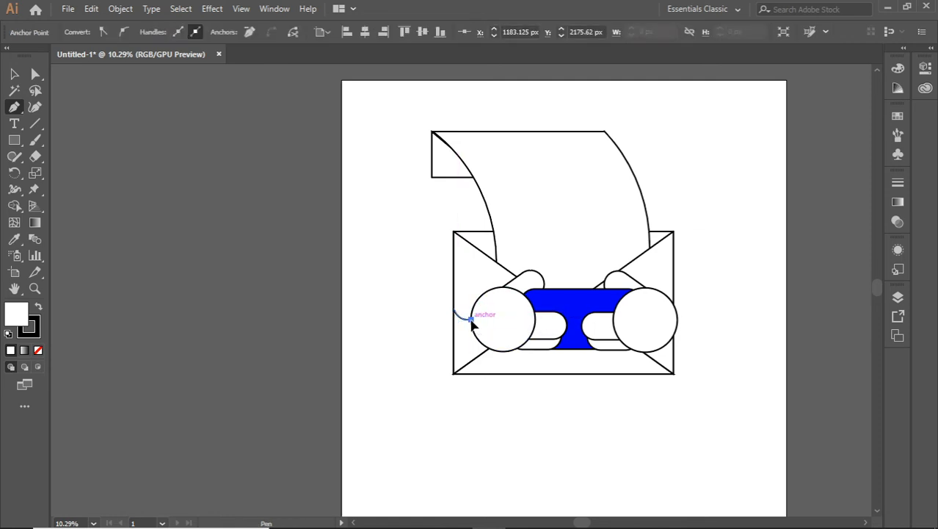
pyautogui.press('v')
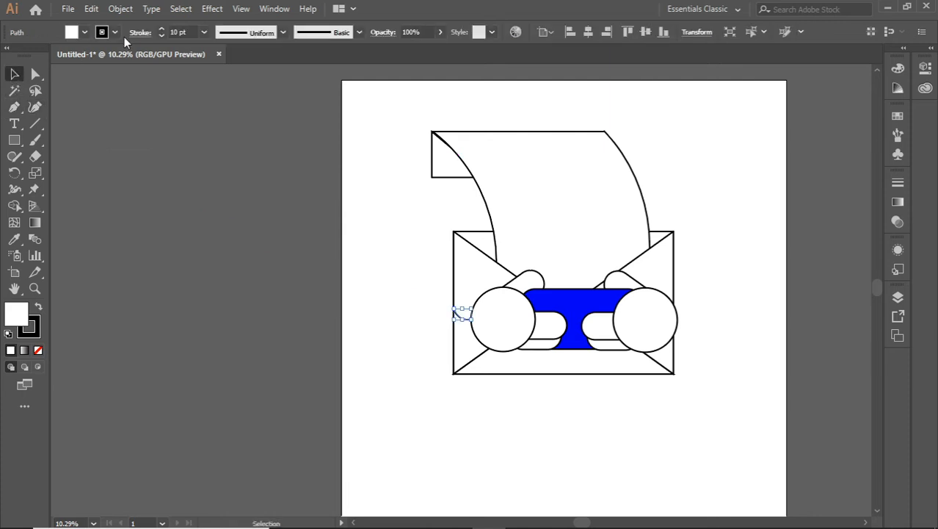
# Give the short curve no fill, a 40 pt stroke and round caps.
pyautogui.click(84, 34)
pyautogui.click(9, 56)
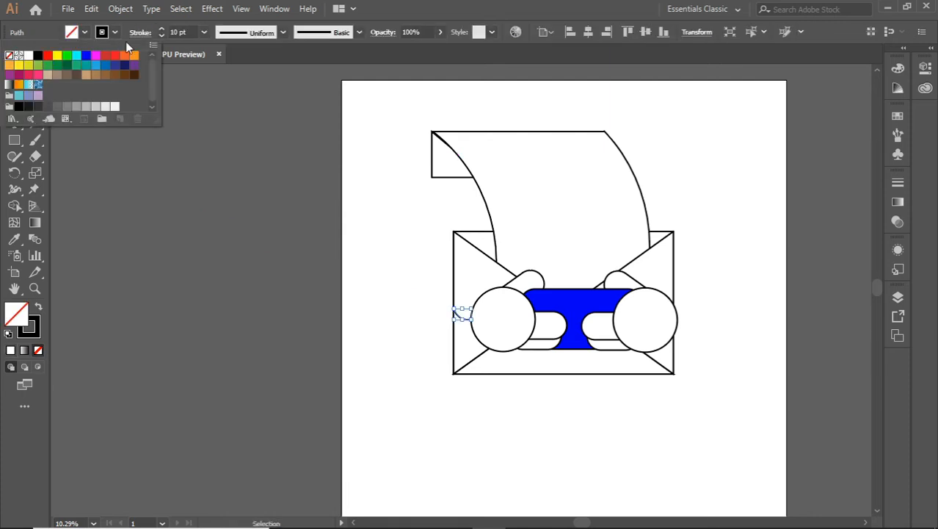
pyautogui.click(202, 32)
pyautogui.click(230, 314)
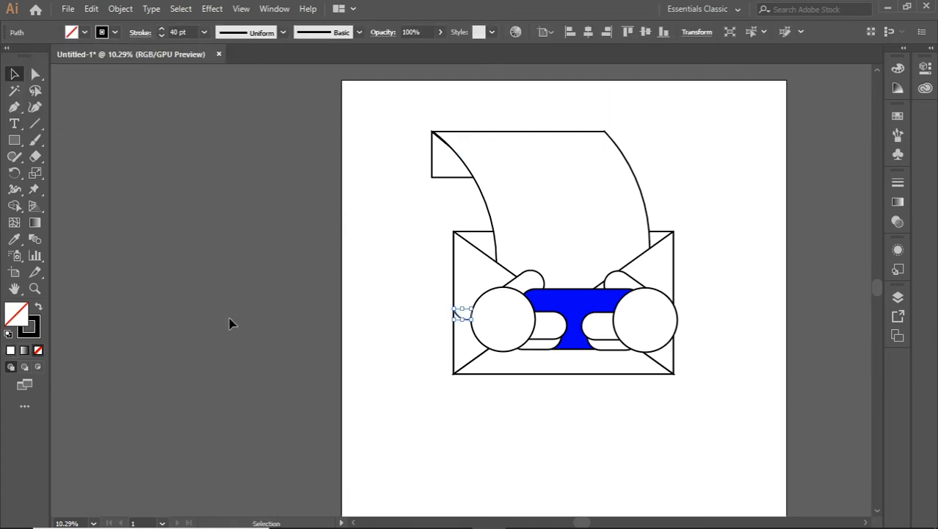
pyautogui.click(137, 34)
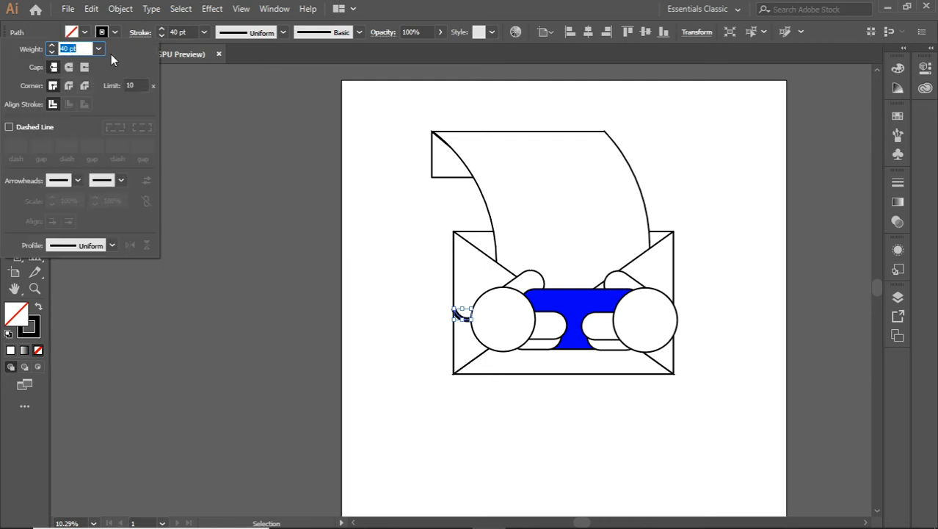
pyautogui.click(69, 67)
pyautogui.click(232, 221)
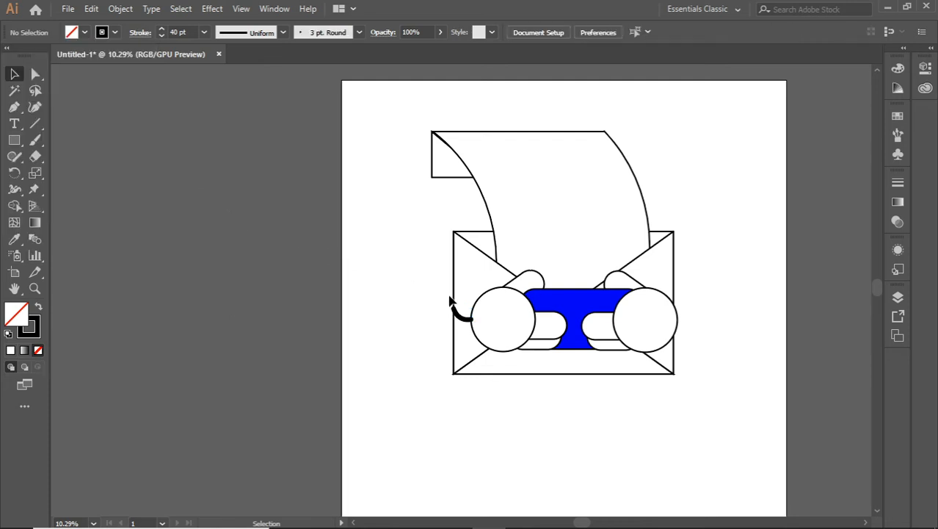
# Send the short curve backward one level, behind the figure's left circle.
pyautogui.rightClick(465, 320)
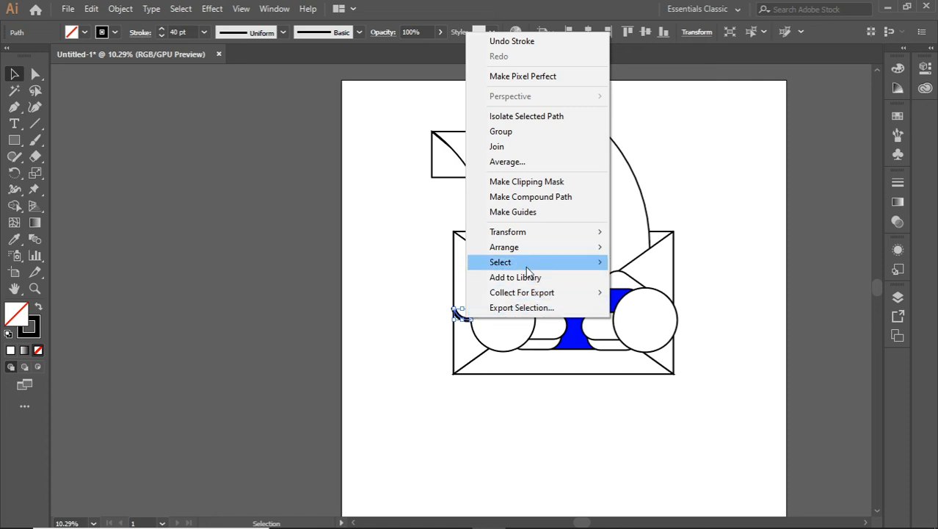
pyautogui.moveTo(551, 250)
pyautogui.click(639, 278)
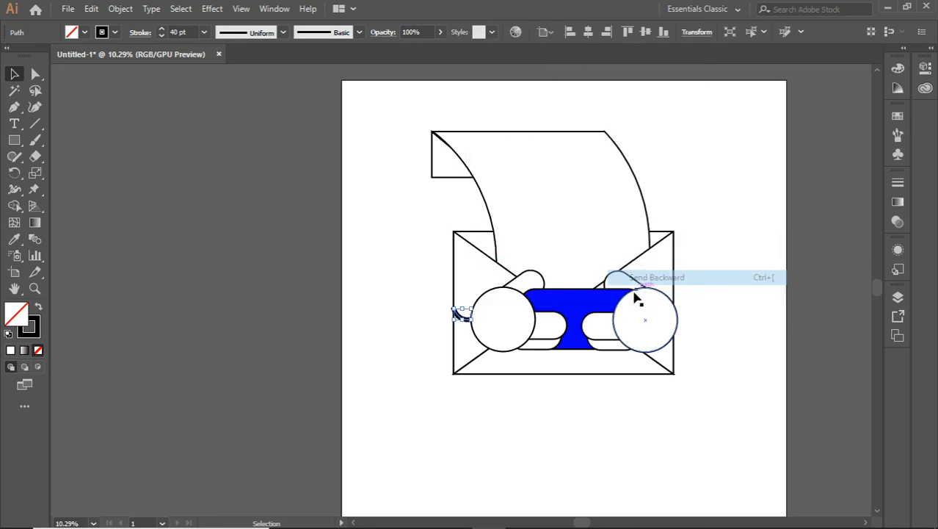
pyautogui.click(587, 416)
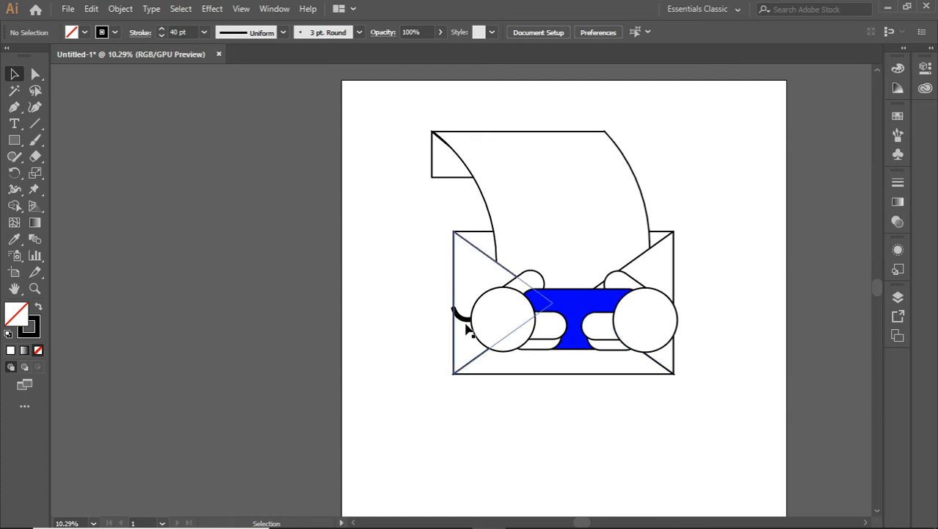
# Set the short curve's stroke weight to 80 pt.
pyautogui.click(465, 322)
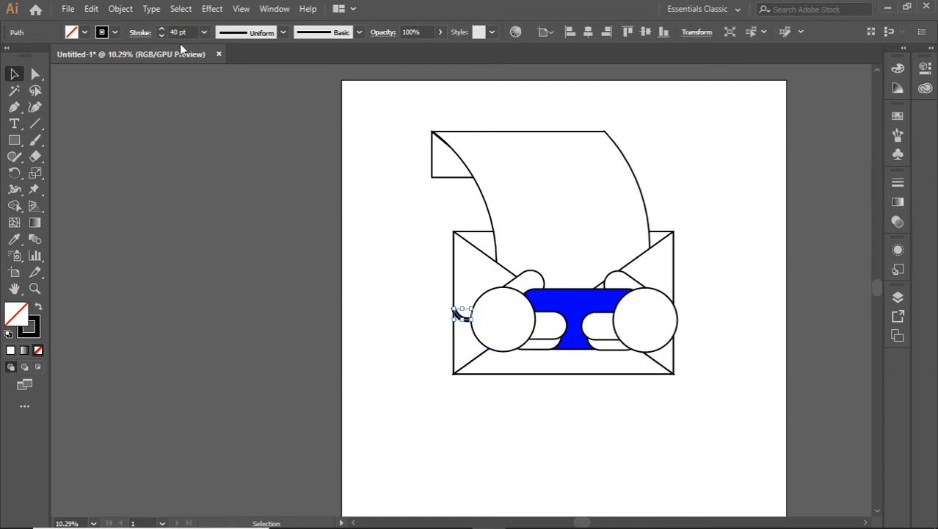
pyautogui.click(140, 33)
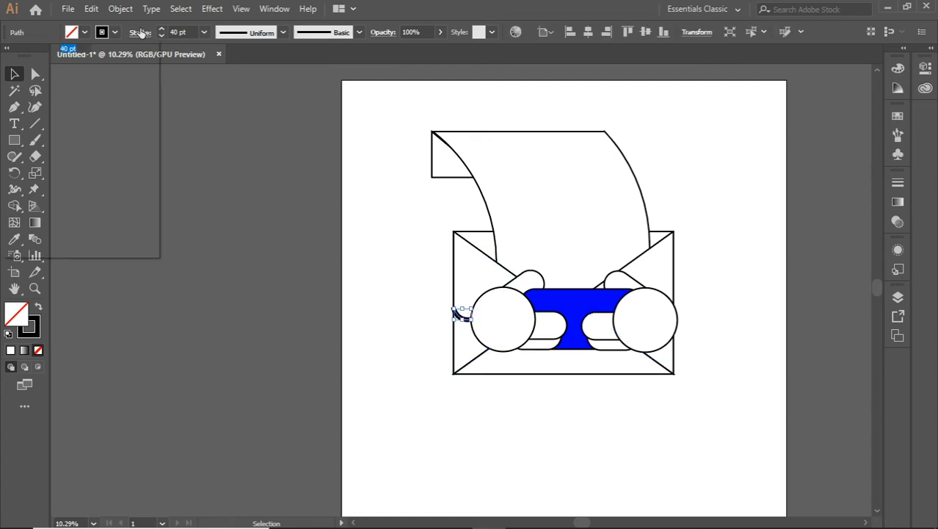
pyautogui.click(204, 32)
pyautogui.click(226, 349)
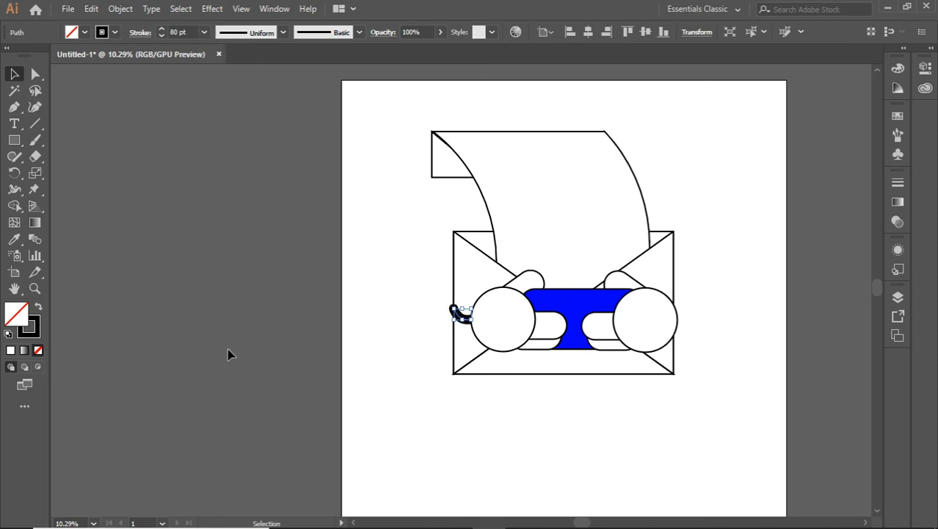
pyautogui.click(237, 357)
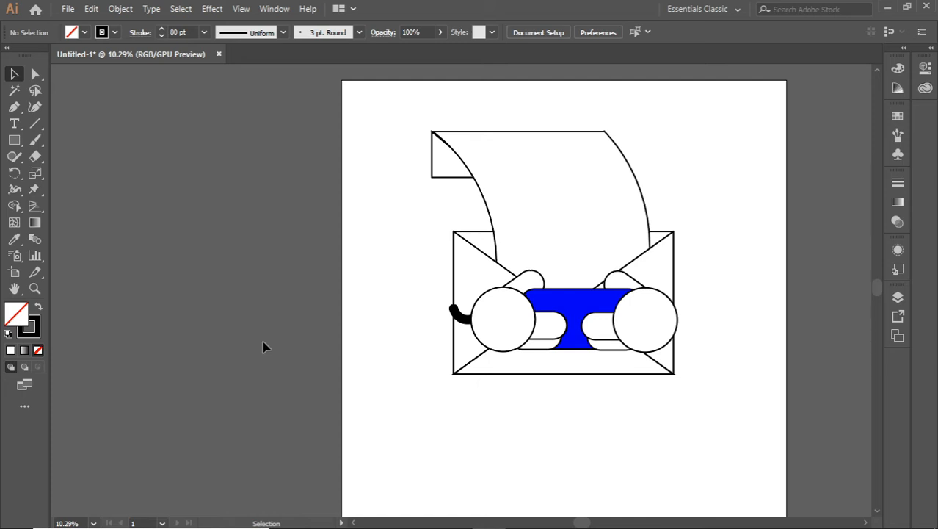
# Draw a small upright rectangle with black fill and no stroke just below the envelope.
pyautogui.click(17, 112)
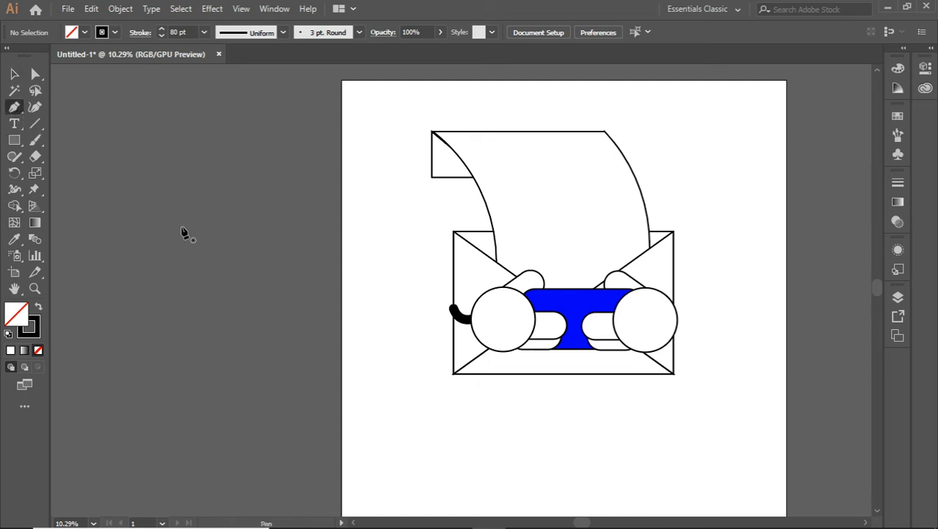
pyautogui.moveTo(14, 139); pyautogui.dragTo(58, 138)
pyautogui.hotkey('shift', 'x')
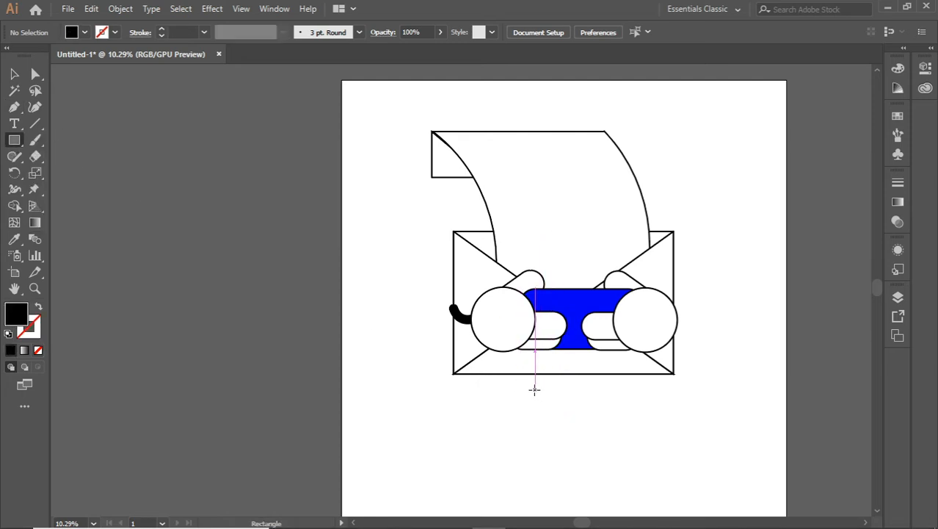
pyautogui.moveTo(521, 385); pyautogui.dragTo(549, 425)
# Round the black rectangle's corners fully into a pill and place it over the envelope's bottom edge, below the blue body.
pyautogui.press('a')
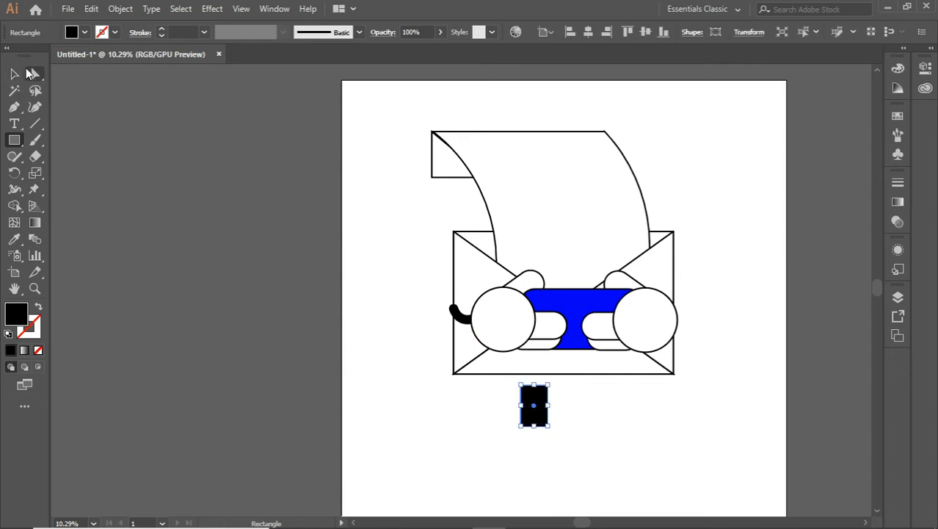
pyautogui.moveTo(531, 400); pyautogui.dragTo(551, 381)
pyautogui.click(13, 74)
pyautogui.click(251, 288)
pyautogui.click(606, 402)
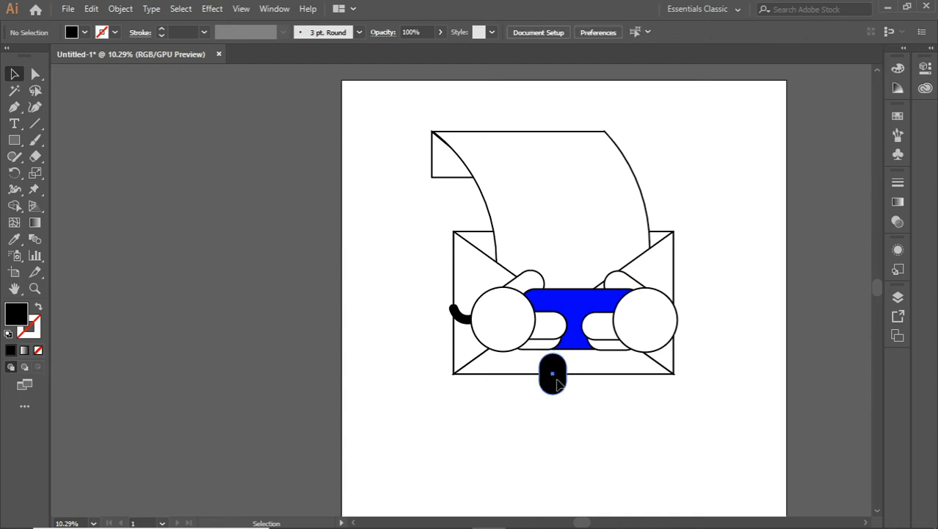
# Duplicate the black pill and place the copy level with the original, a short gap to its right.
pyautogui.click(556, 381)
pyautogui.hotkey('ctrl', 'c')
pyautogui.hotkey('ctrl', 'v')
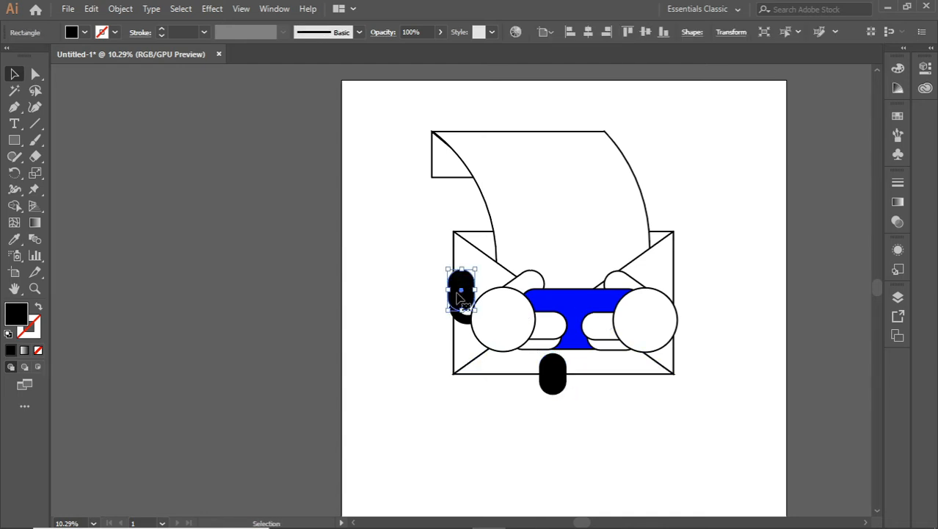
pyautogui.moveTo(459, 293); pyautogui.dragTo(613, 379)
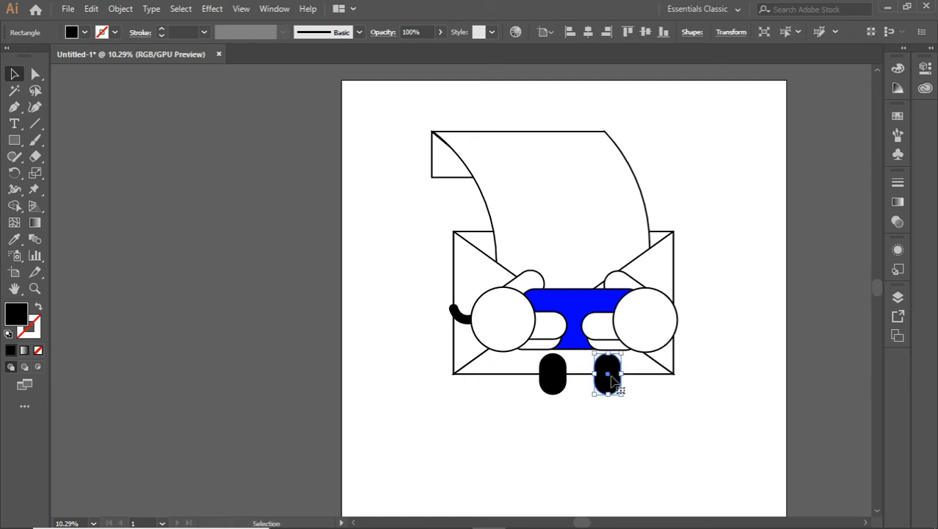
pyautogui.click(583, 423)
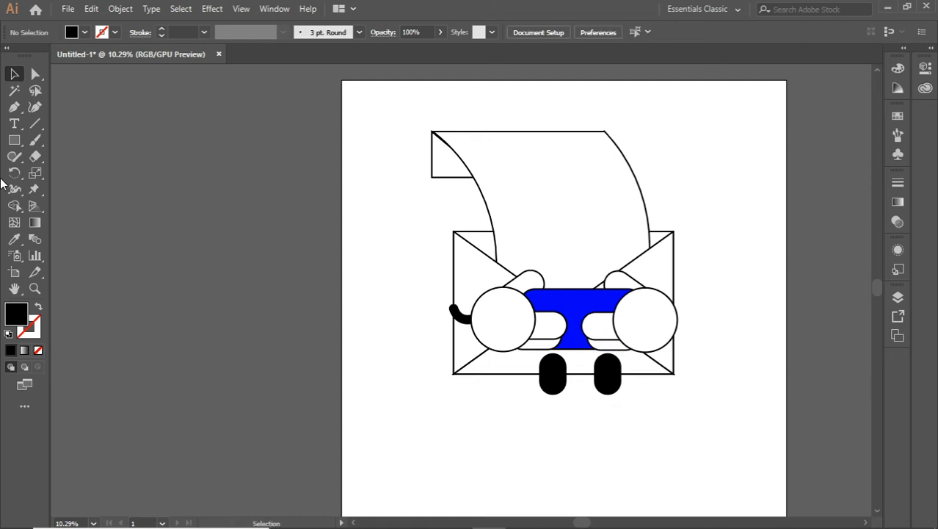
# Draw a short straight Pen path from the left black pill to the envelope's bottom edge just left of it.
pyautogui.click(14, 106)
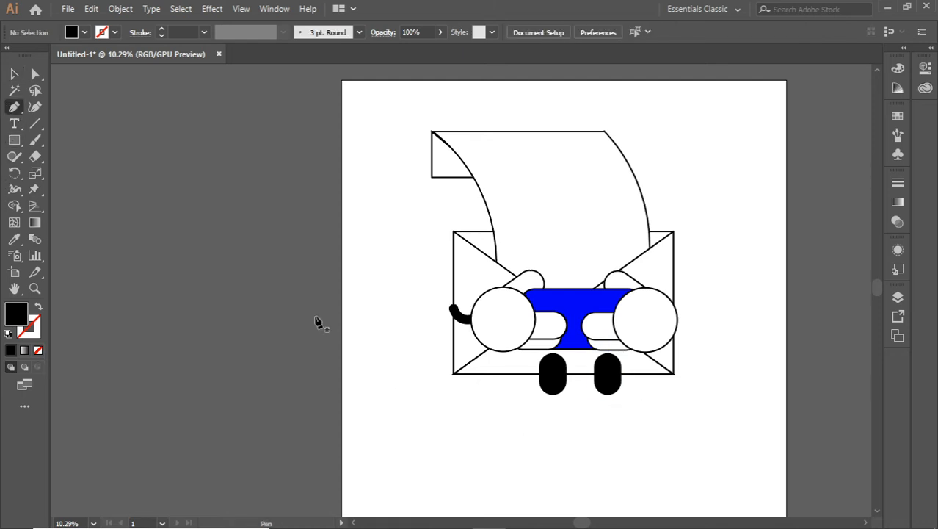
pyautogui.click(549, 377)
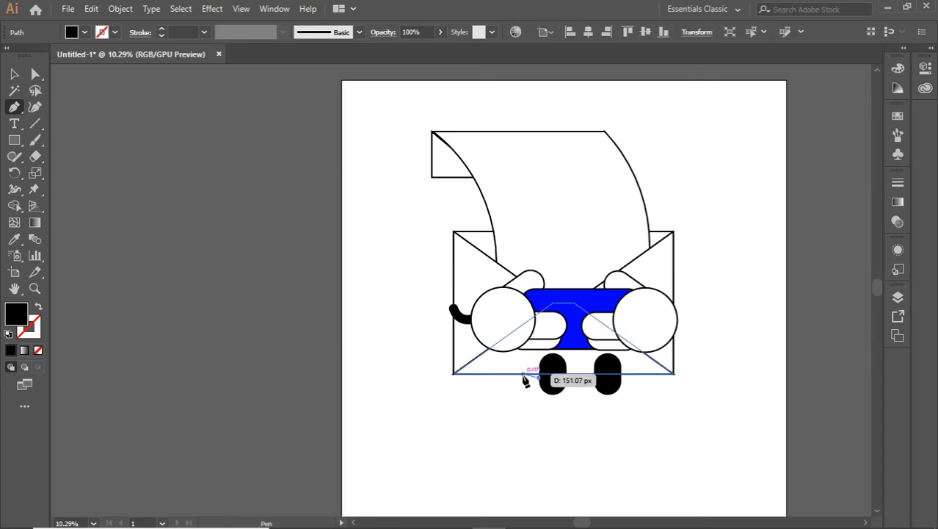
pyautogui.click(521, 376)
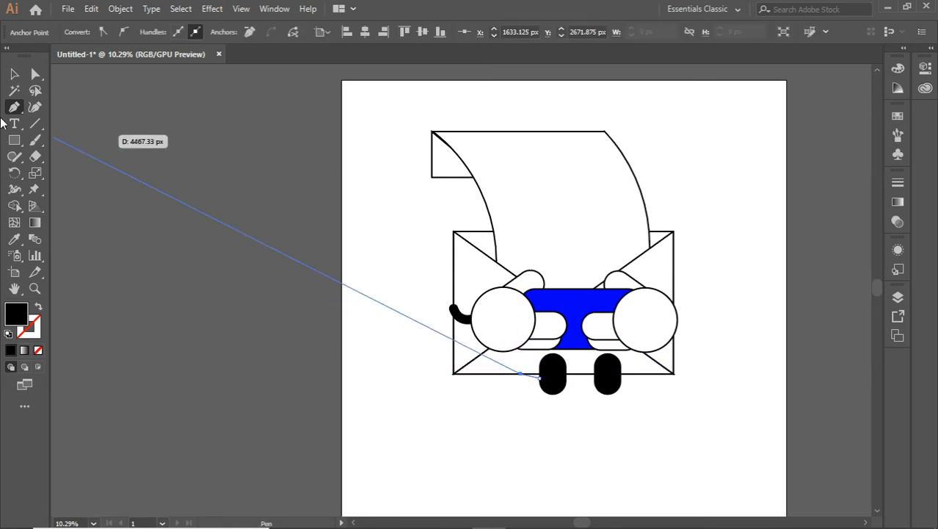
pyautogui.click(34, 107)
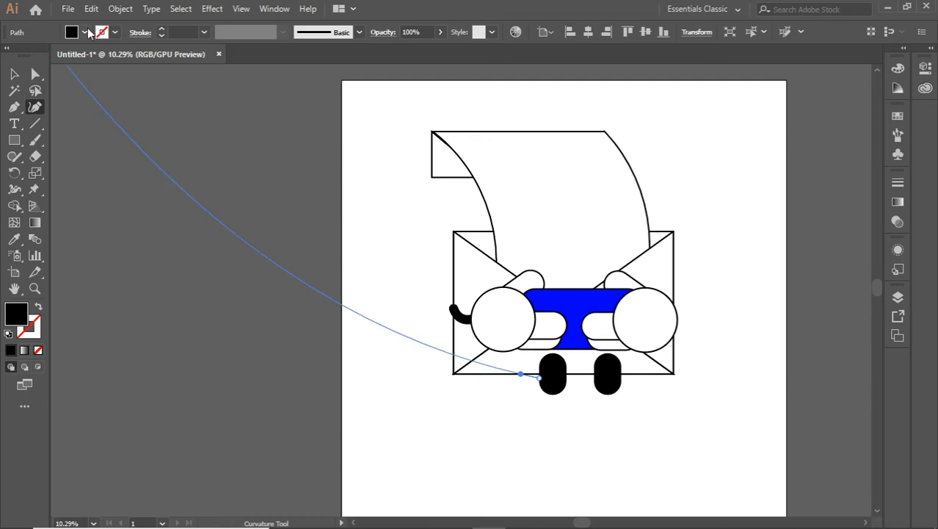
# Give the short path no fill and a black 80 pt stroke with round caps.
pyautogui.click(86, 32)
pyautogui.click(8, 57)
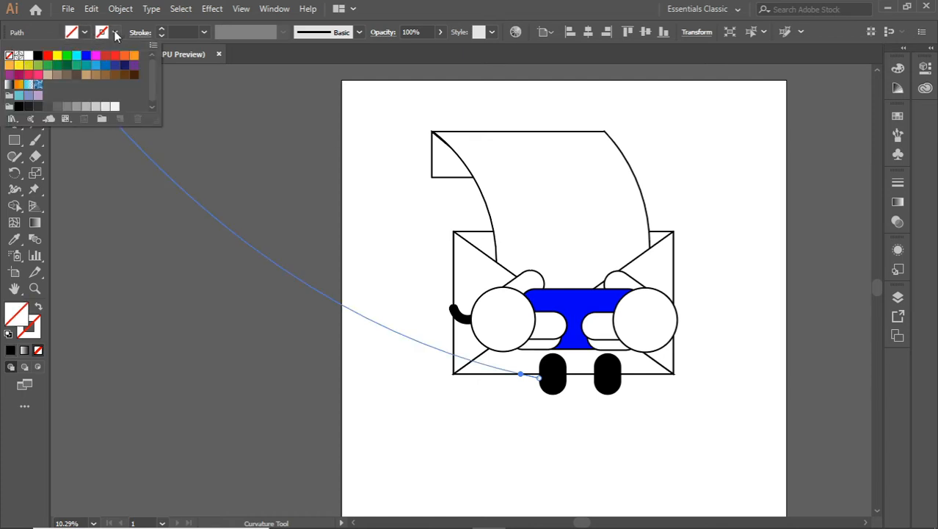
pyautogui.click(115, 32)
pyautogui.click(37, 55)
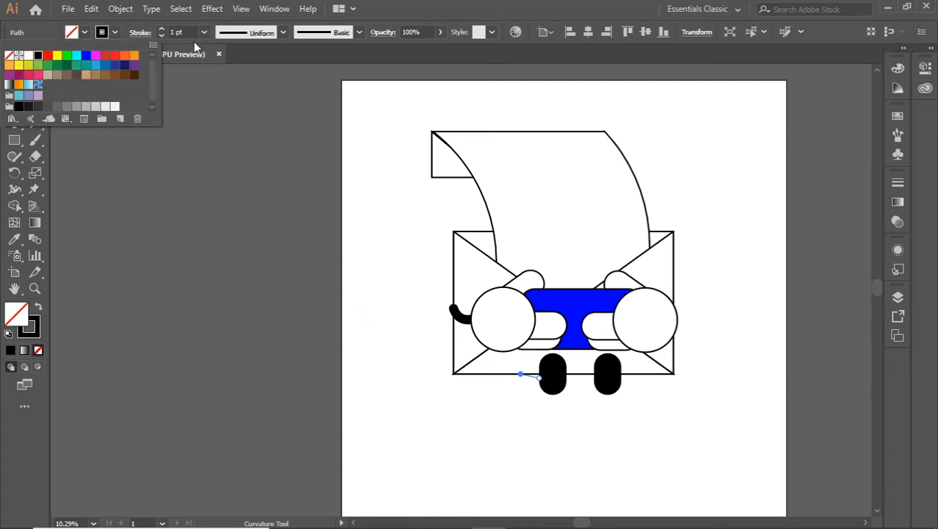
pyautogui.click(204, 33)
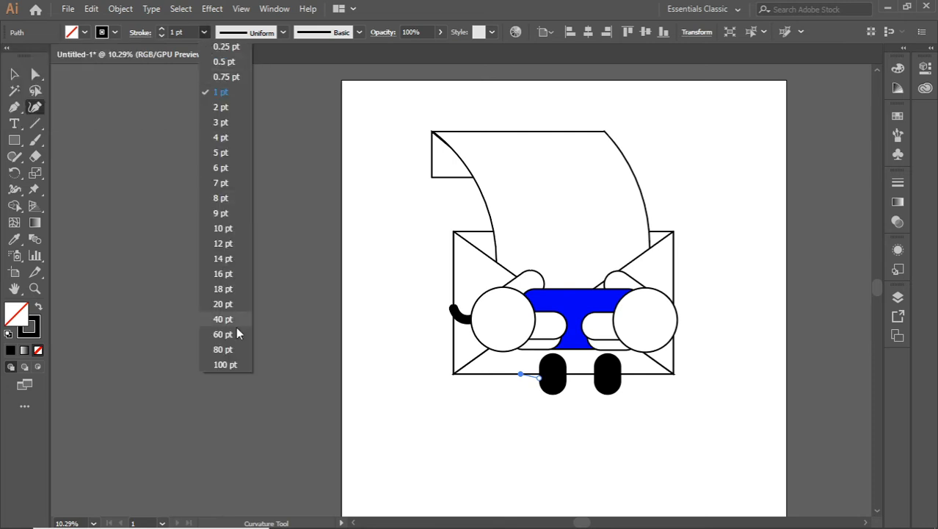
pyautogui.click(233, 348)
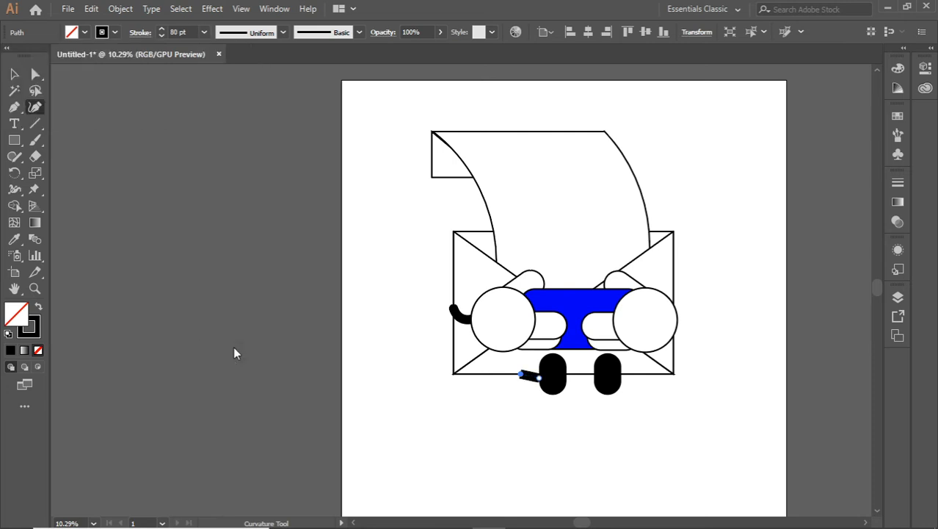
pyautogui.click(139, 33)
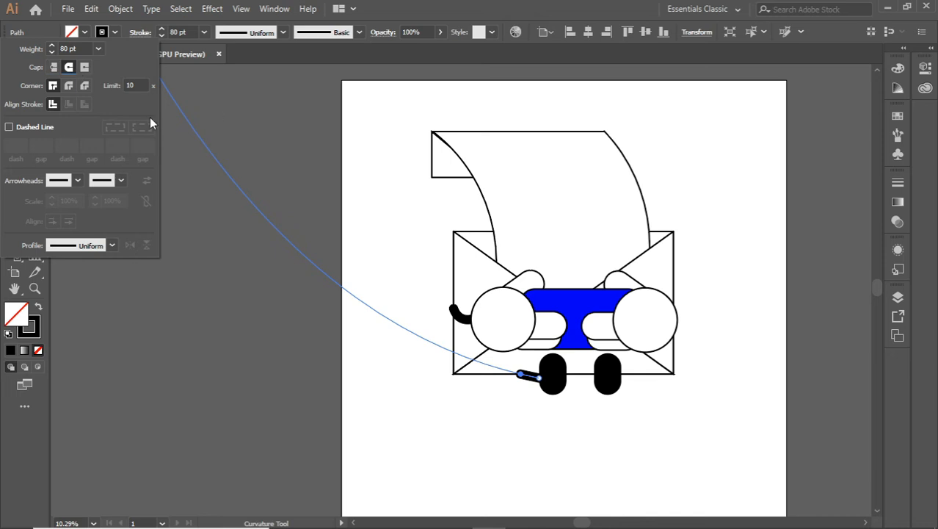
pyautogui.click(14, 73)
pyautogui.click(148, 157)
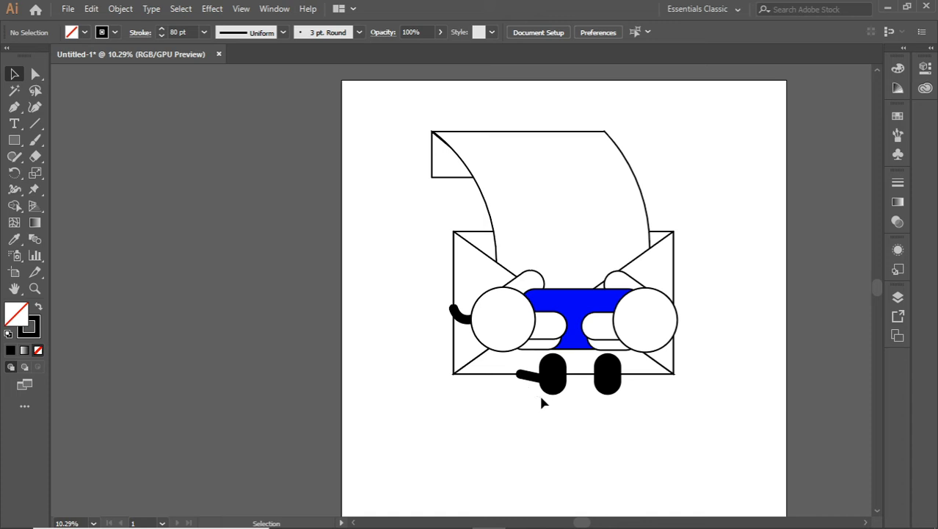
# Replace the right black pill with a copy of the left pill and its attached short line, level with the original.
pyautogui.click(607, 377)
pyautogui.press('Delete')
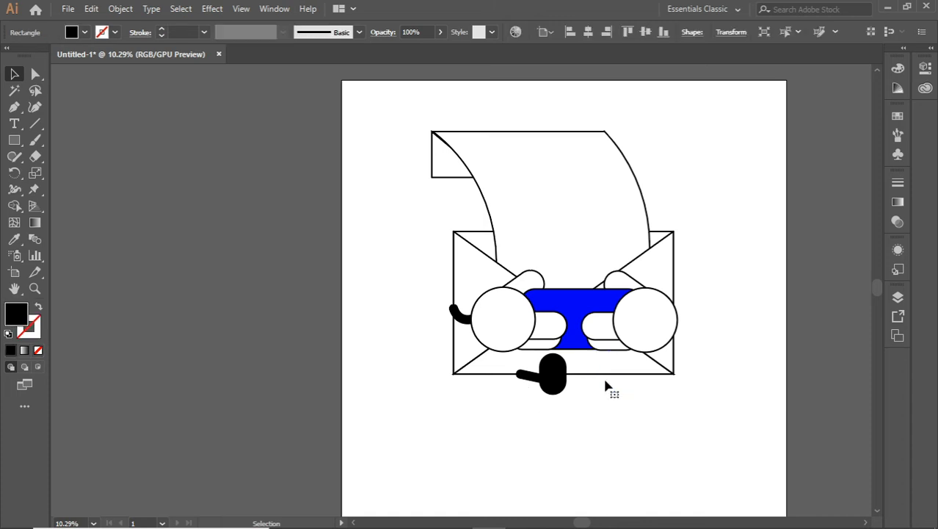
pyautogui.moveTo(543, 375); pyautogui.dragTo(550, 390)
pyautogui.press('a')
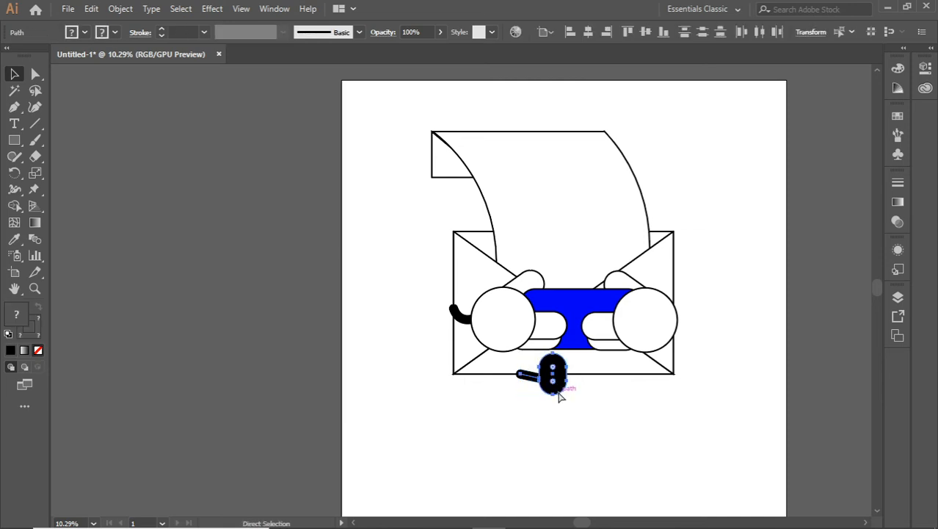
pyautogui.hotkey('ctrl', 'c')
pyautogui.hotkey('ctrl', 'v')
pyautogui.press('v')
pyautogui.moveTo(467, 296); pyautogui.dragTo(615, 382)
pyautogui.click(672, 423)
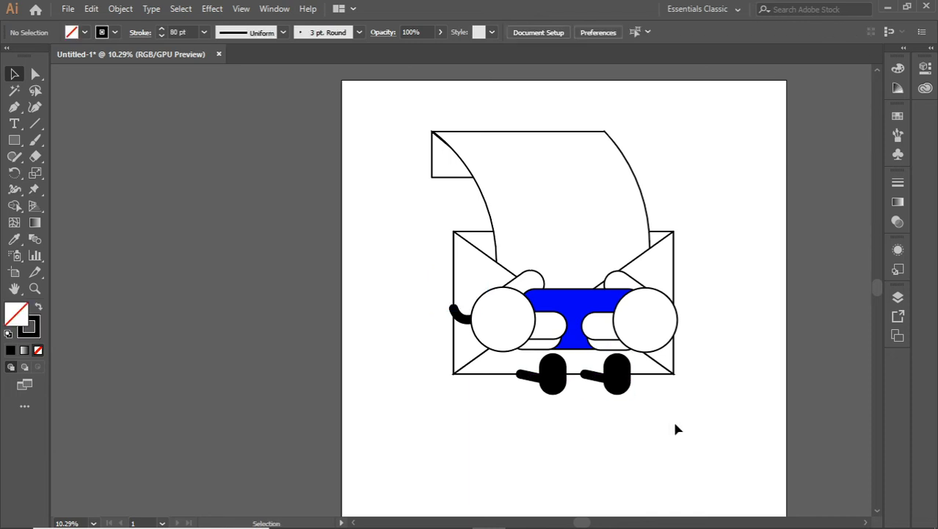
# Draw a blue circle without stroke as an eye on the paper sheet and delete its duplicate on the right.
pyautogui.scroll(1, 673, 429)
pyautogui.scroll(-2, 652, 430)
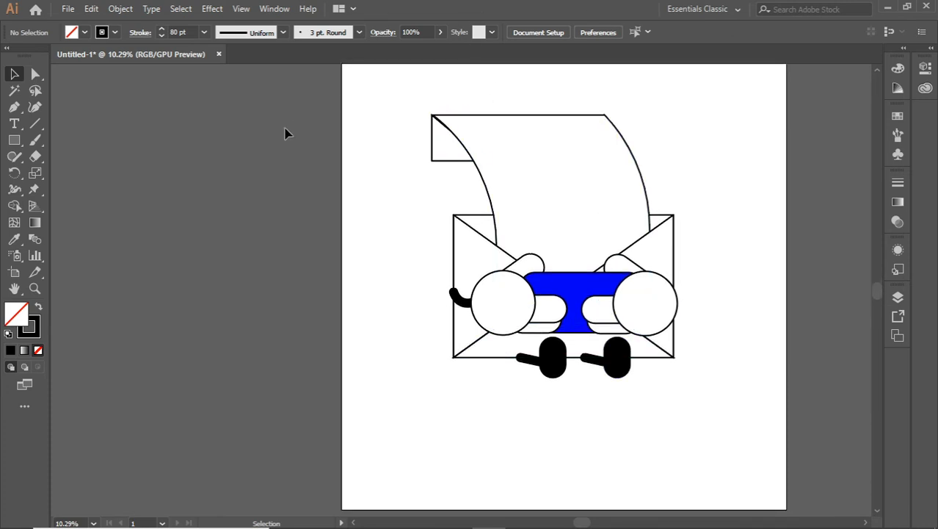
pyautogui.moveTo(14, 140); pyautogui.dragTo(65, 173)
pyautogui.moveTo(65, 174); pyautogui.dragTo(65, 173)
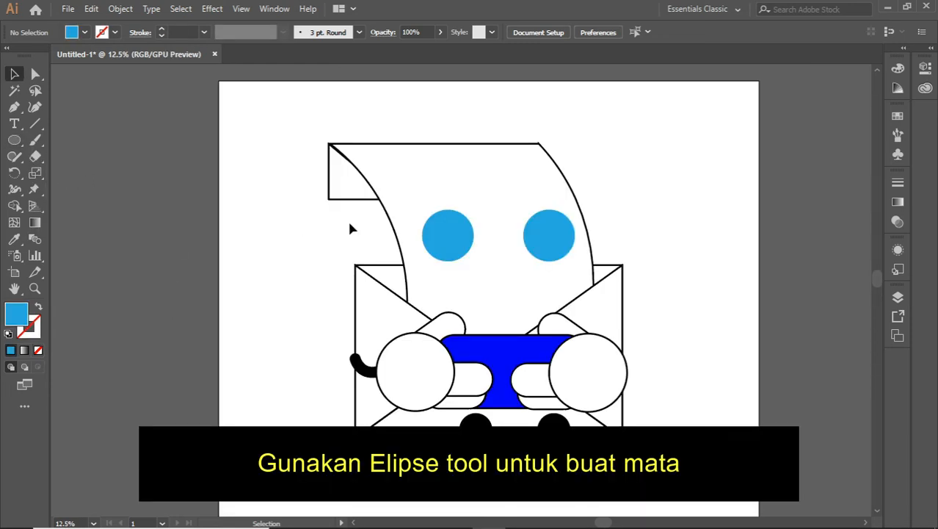
pyautogui.click(555, 240)
pyautogui.press('Delete')
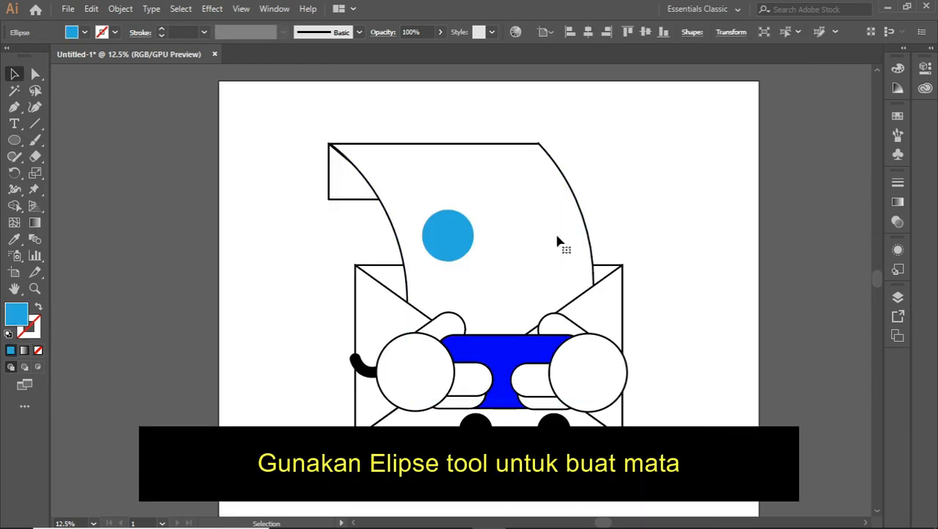
# Change the eye circle's fill to black.
pyautogui.click(446, 239)
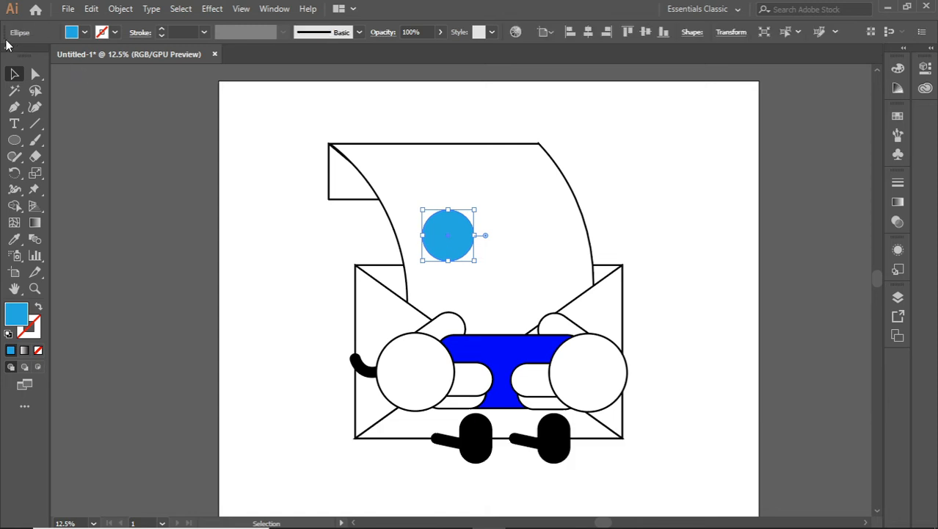
pyautogui.click(84, 32)
pyautogui.click(38, 56)
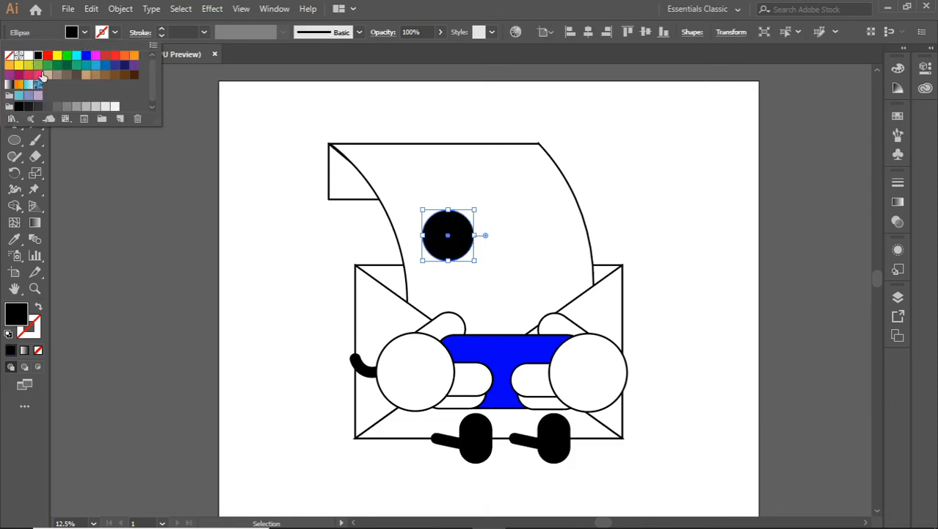
pyautogui.click(138, 161)
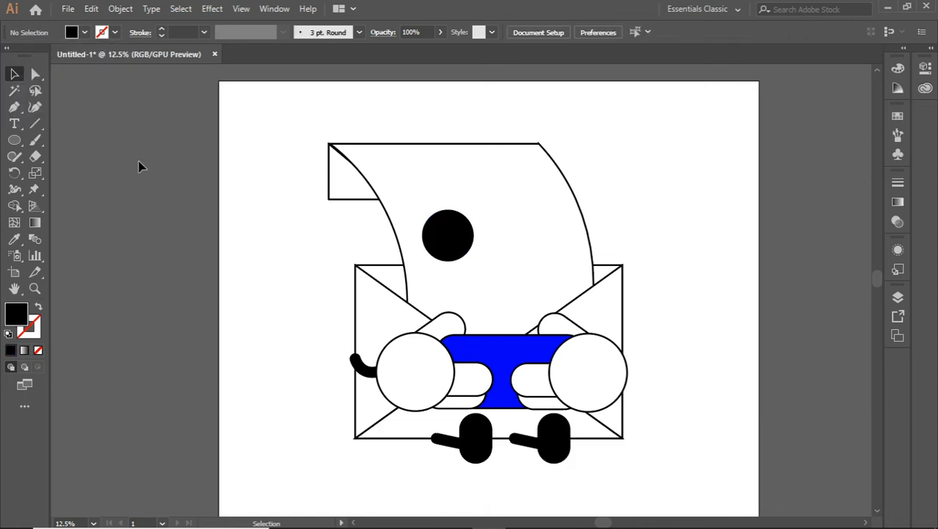
# Draw a small upright ellipse at the black eye's lower right edge and fill it with white.
pyautogui.click(14, 140)
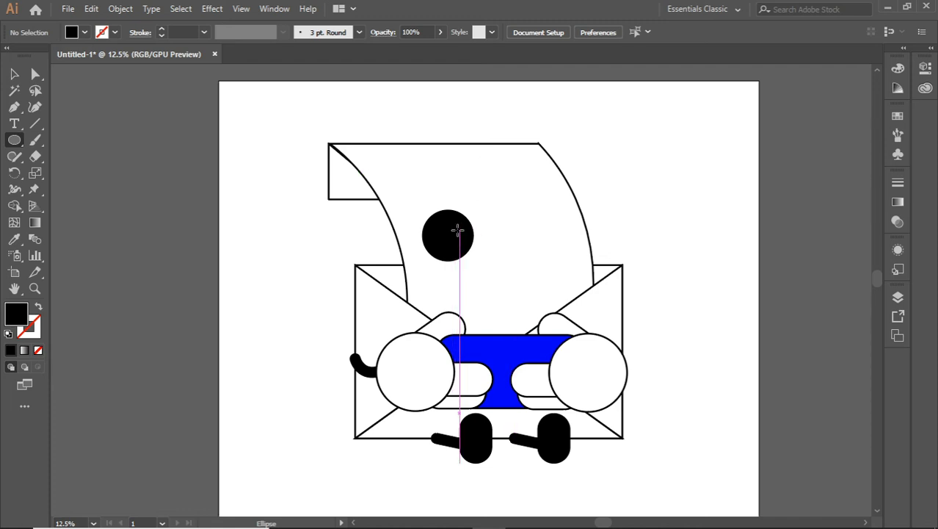
pyautogui.moveTo(461, 232); pyautogui.dragTo(473, 252)
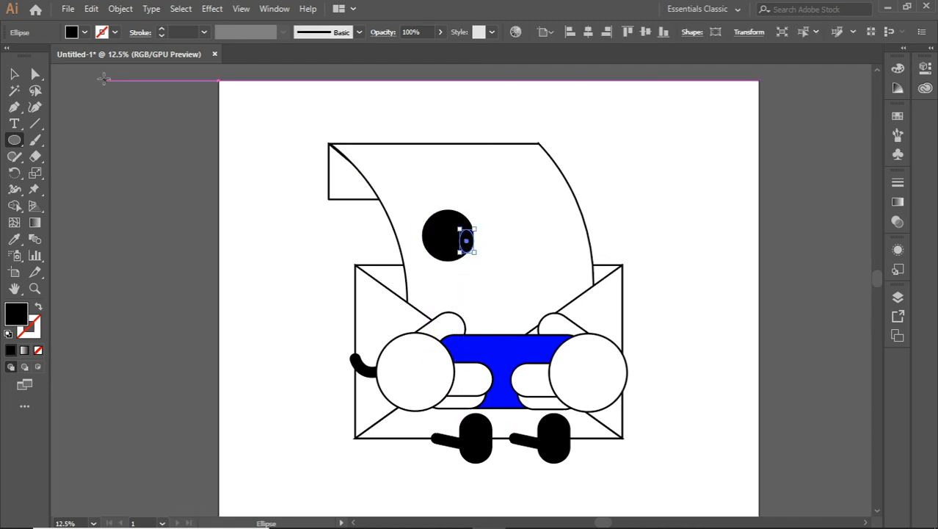
pyautogui.click(84, 33)
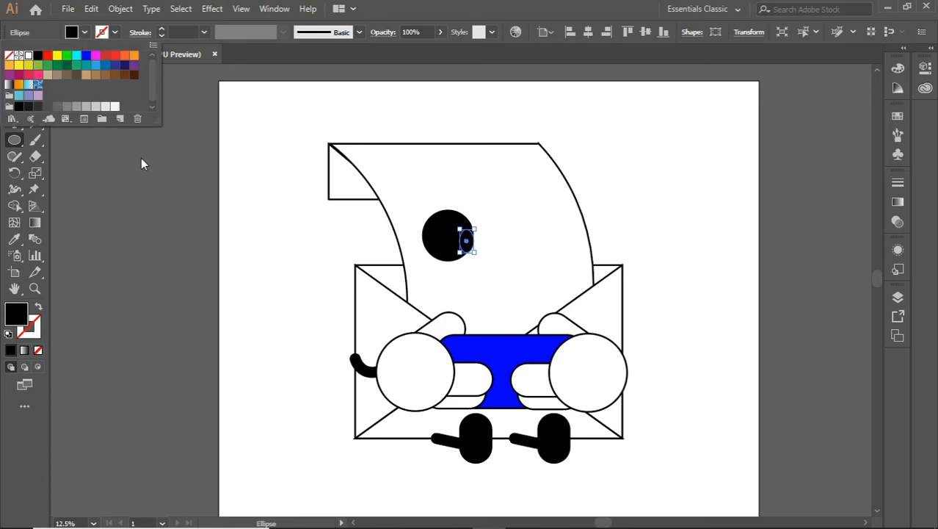
pyautogui.click(84, 33)
pyautogui.click(32, 57)
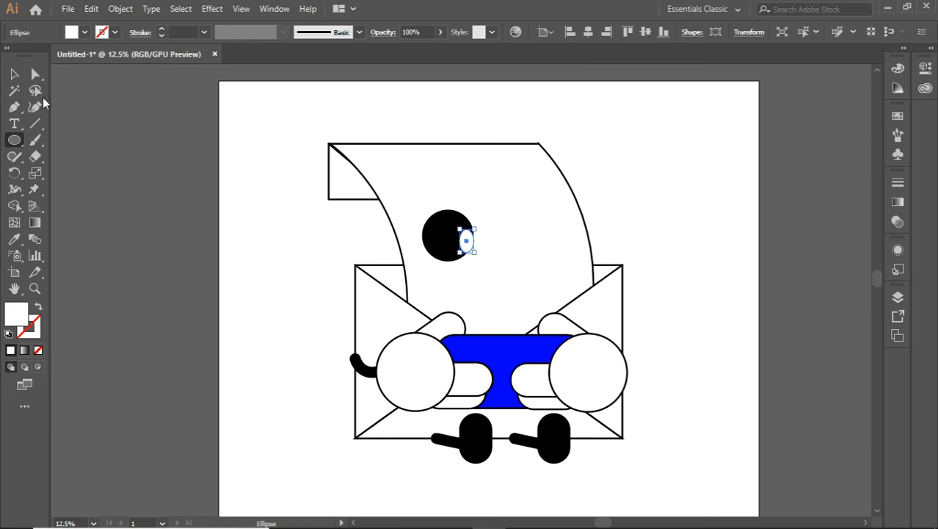
# Nudge the white ellipse slightly left and down so it sits inside the black eye.
pyautogui.click(13, 74)
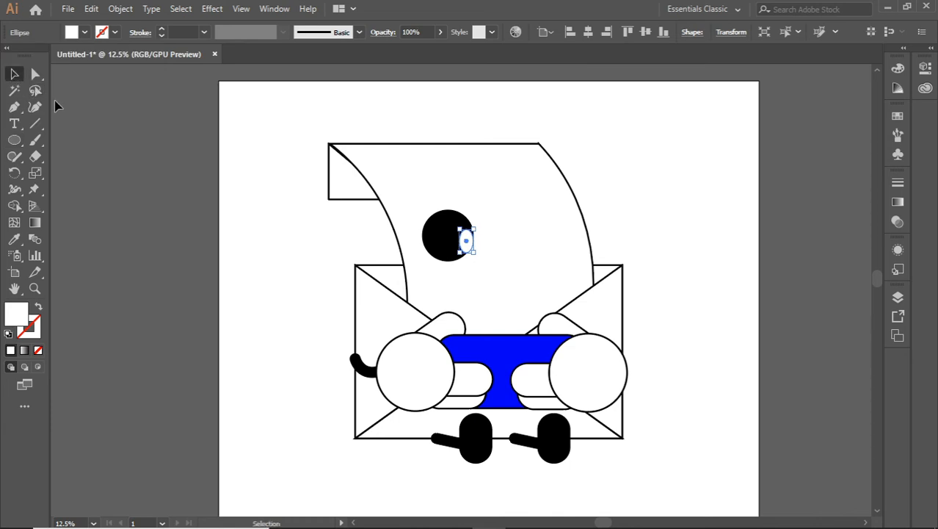
pyautogui.press('Left')
pyautogui.press('Left')
pyautogui.press('Left')
pyautogui.press('Left')
pyautogui.press('Down')
pyautogui.press('Down')
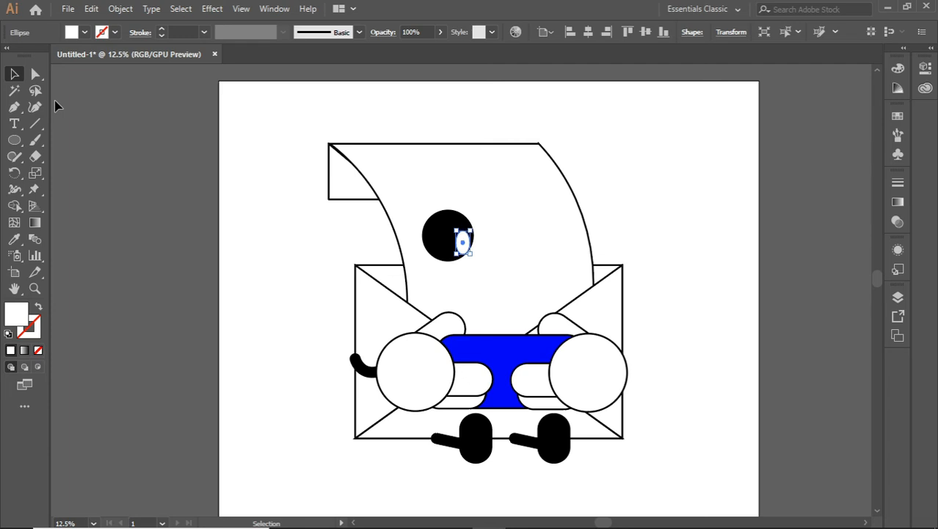
pyautogui.click(83, 121)
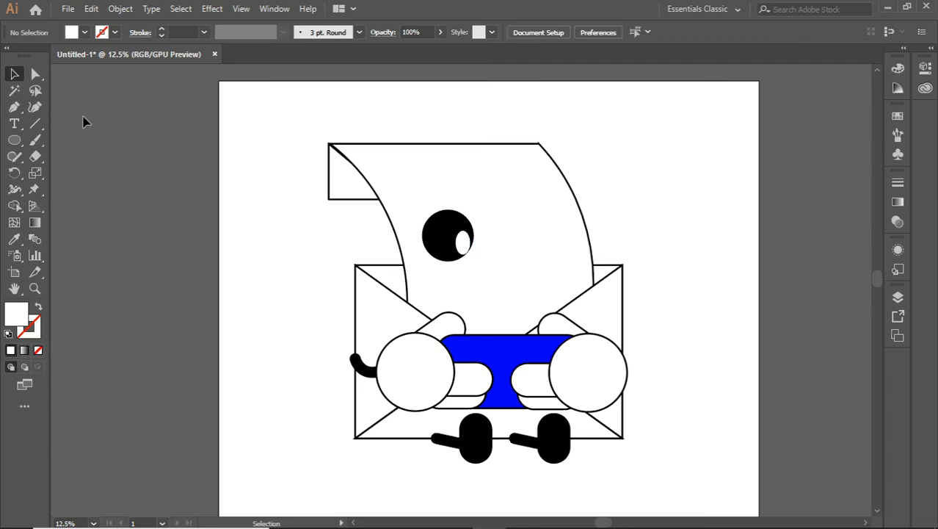
# Add a small white circle at the eye's upper left and shift the white oval slightly further inward.
pyautogui.click(14, 140)
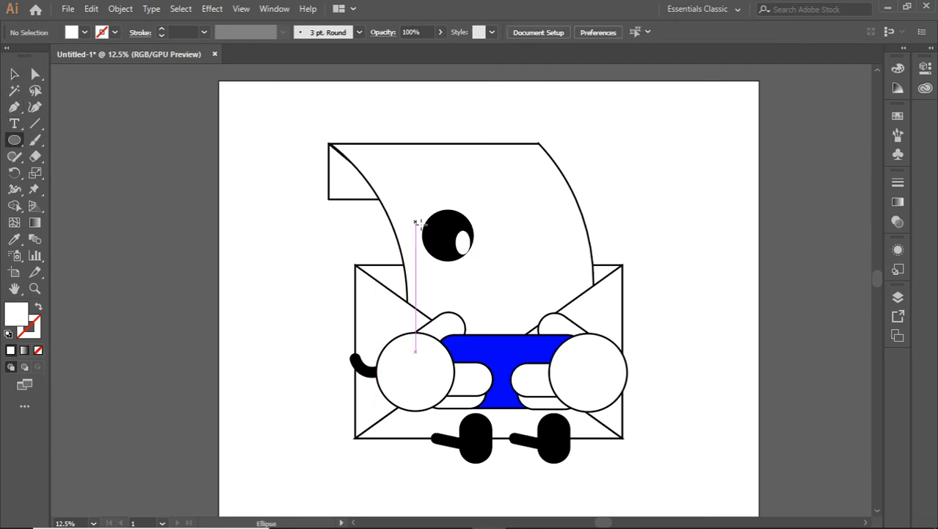
pyautogui.moveTo(431, 220); pyautogui.dragTo(438, 229)
pyautogui.click(15, 73)
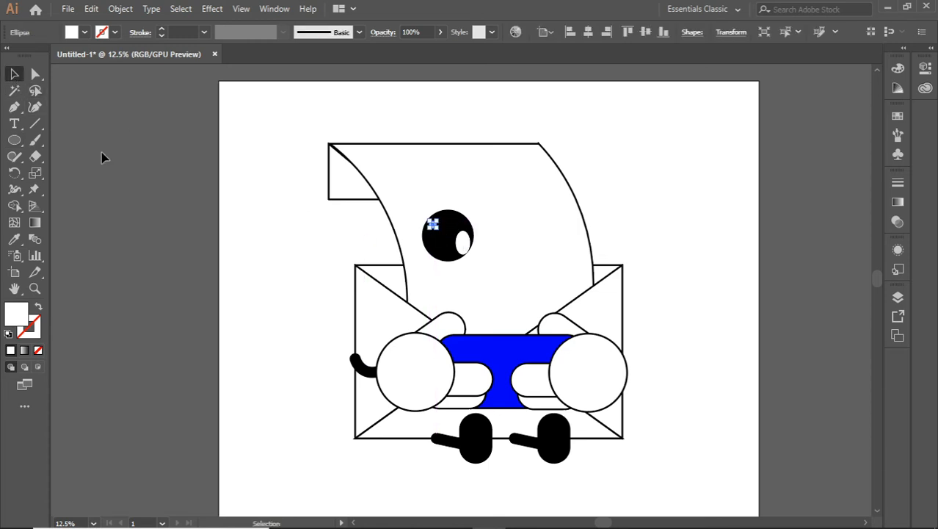
pyautogui.click(101, 152)
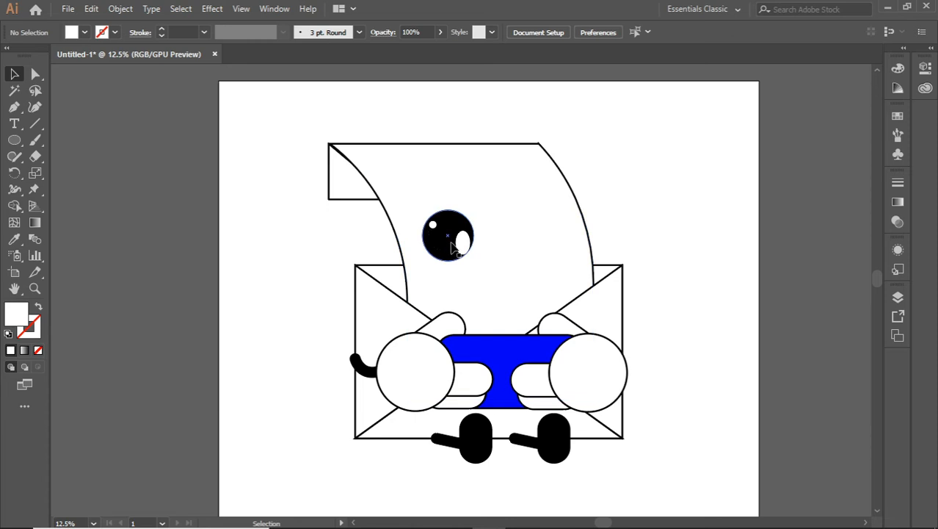
pyautogui.moveTo(462, 243); pyautogui.dragTo(459, 244)
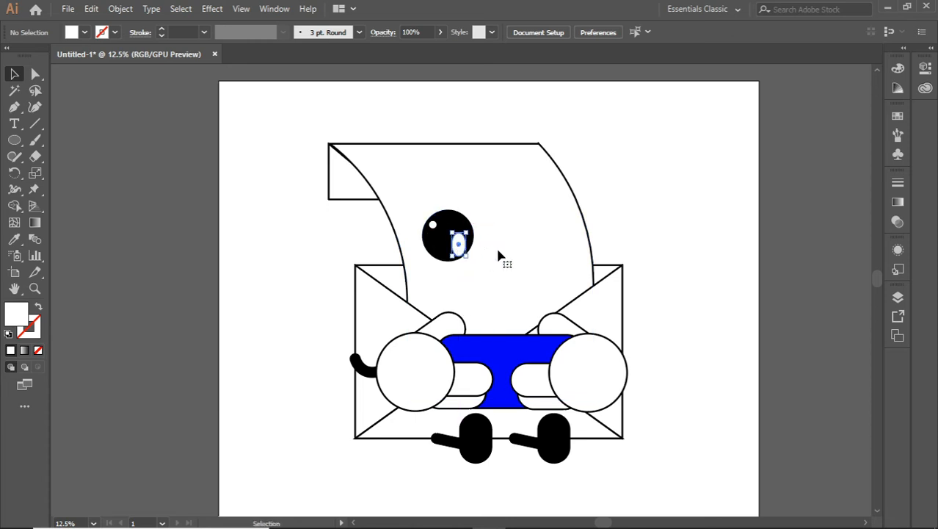
pyautogui.click(615, 234)
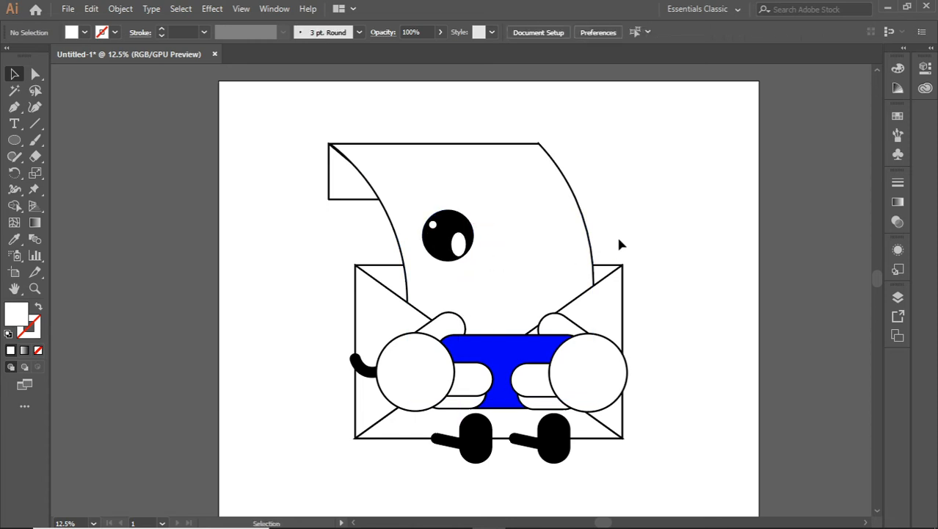
# Reflect the black eye together with its two white highlights left to right in place.
pyautogui.click(444, 246)
pyautogui.keyDown('shift'); pyautogui.click(433, 225); pyautogui.keyUp('shift')
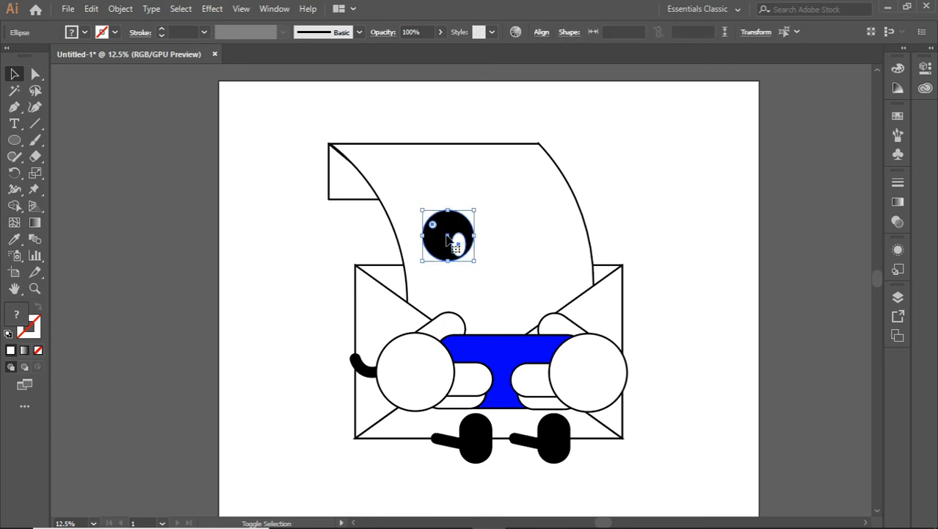
pyautogui.rightClick(433, 246)
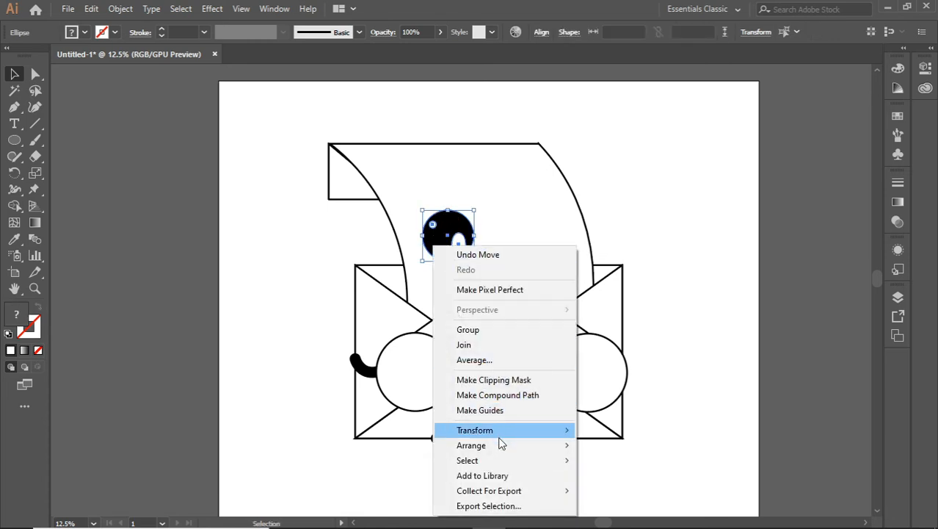
pyautogui.moveTo(501, 431)
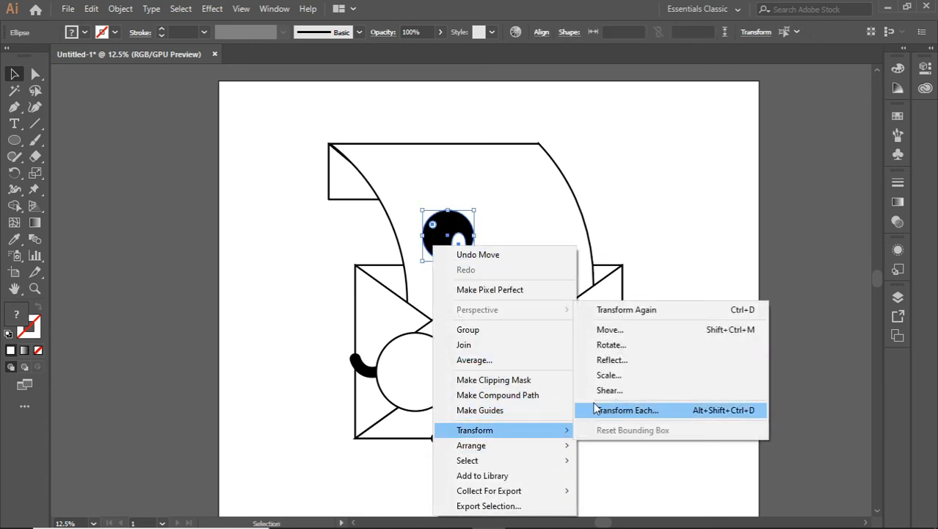
pyautogui.click(628, 361)
pyautogui.click(618, 331)
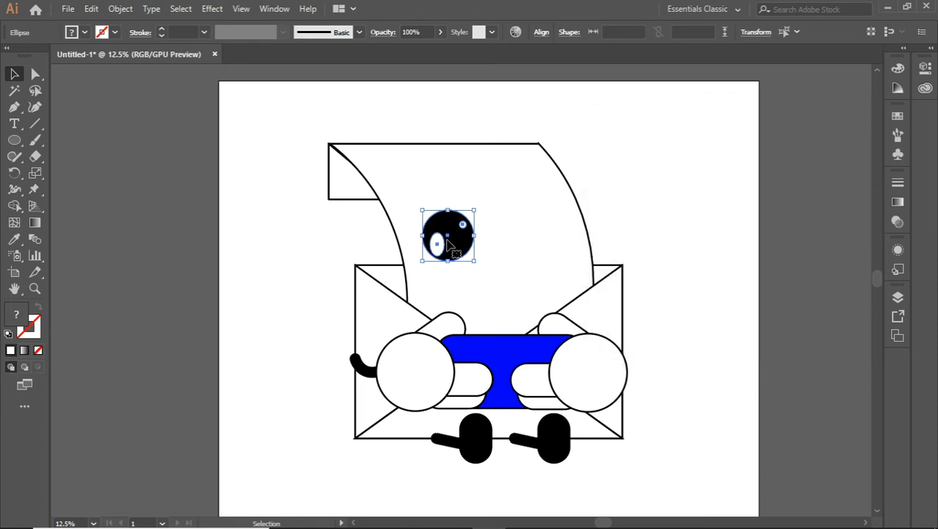
# Move the reflected eye across the paper sheet so it forms the face's right eye beside the original one.
pyautogui.moveTo(455, 245); pyautogui.dragTo(540, 243)
pyautogui.click(638, 245)
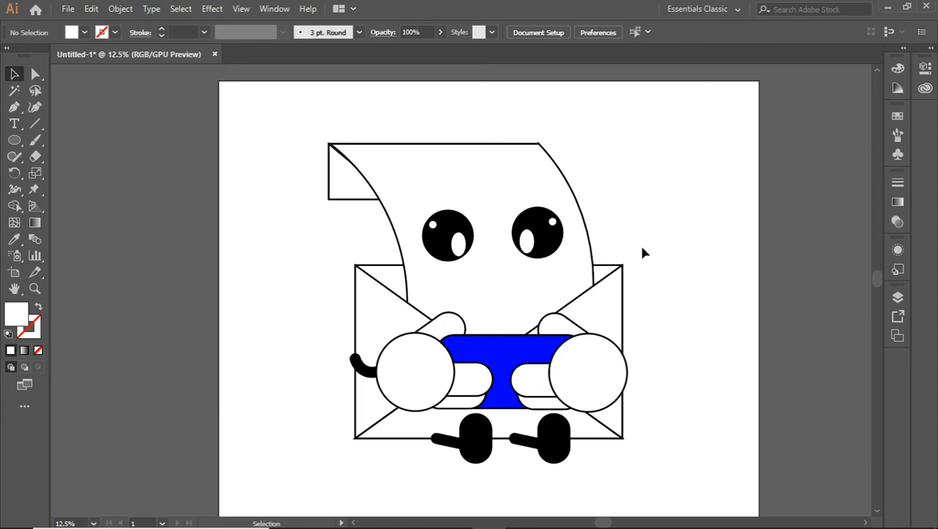
pyautogui.scroll(2, 643, 248)
pyautogui.scroll(-1, 643, 251)
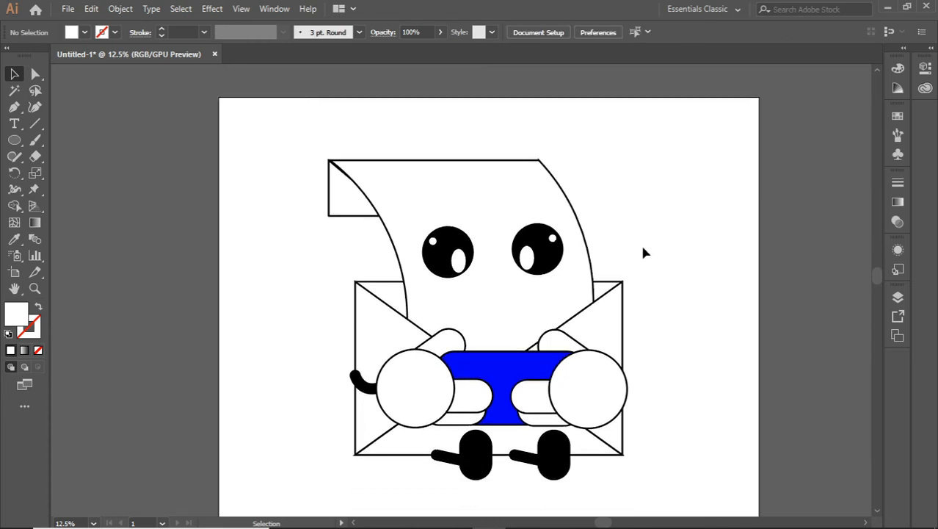
pyautogui.scroll(2, 712, 318)
pyautogui.scroll(-2, 716, 320)
# Draw a closed smile shape below the eyes with the Pen tool, about 538 px wide, with a straight top and curved bottom.
pyautogui.click(14, 106)
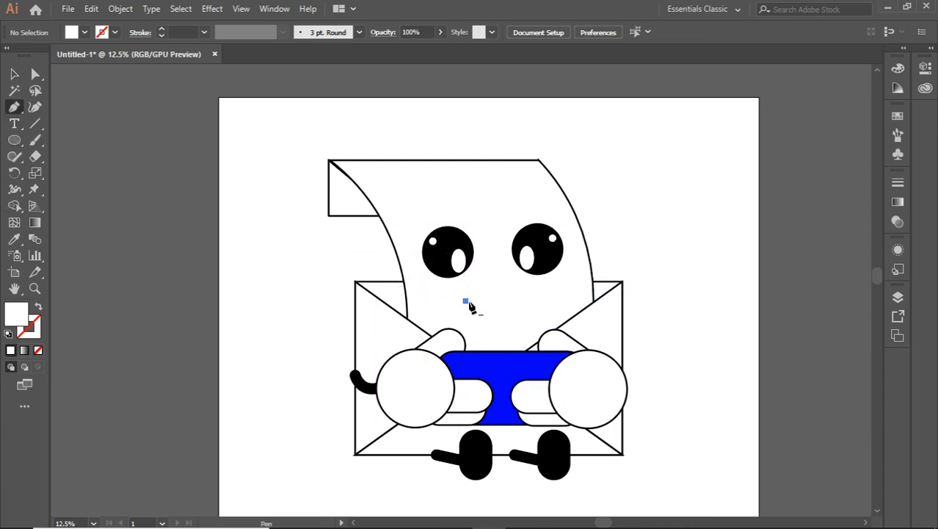
pyautogui.click(465, 300)
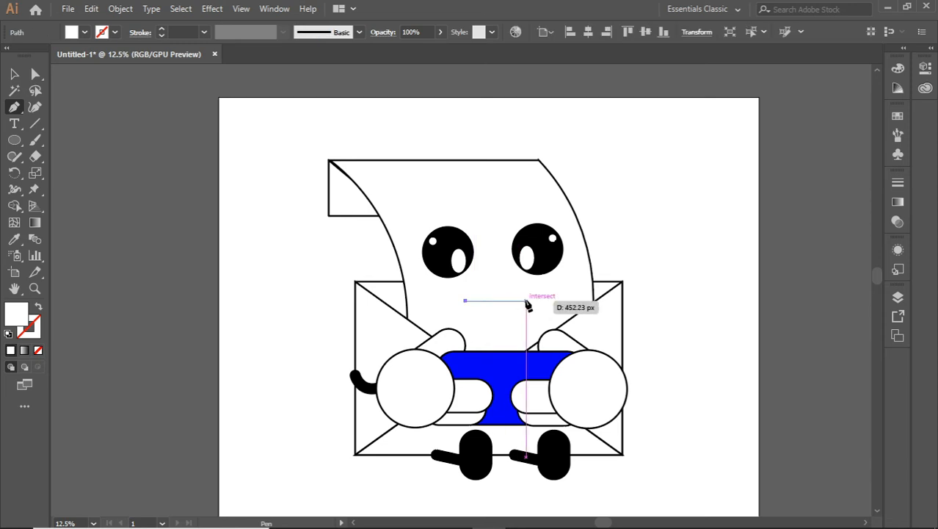
pyautogui.moveTo(539, 300); pyautogui.dragTo(574, 273)
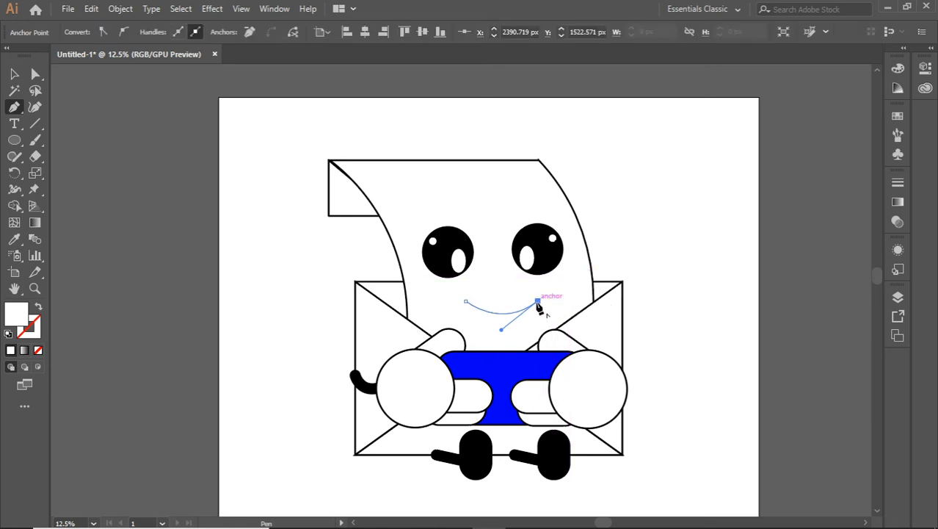
pyautogui.click(466, 303)
pyautogui.press('v')
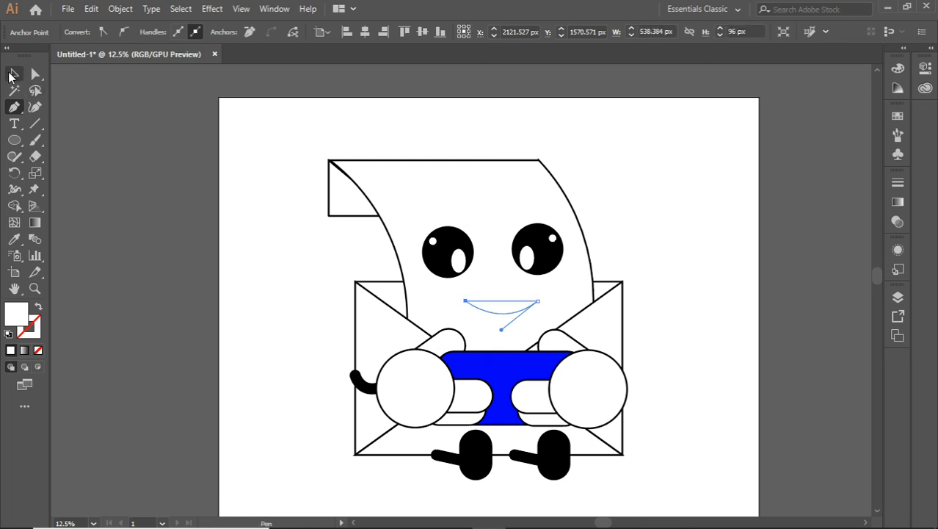
pyautogui.click(64, 110)
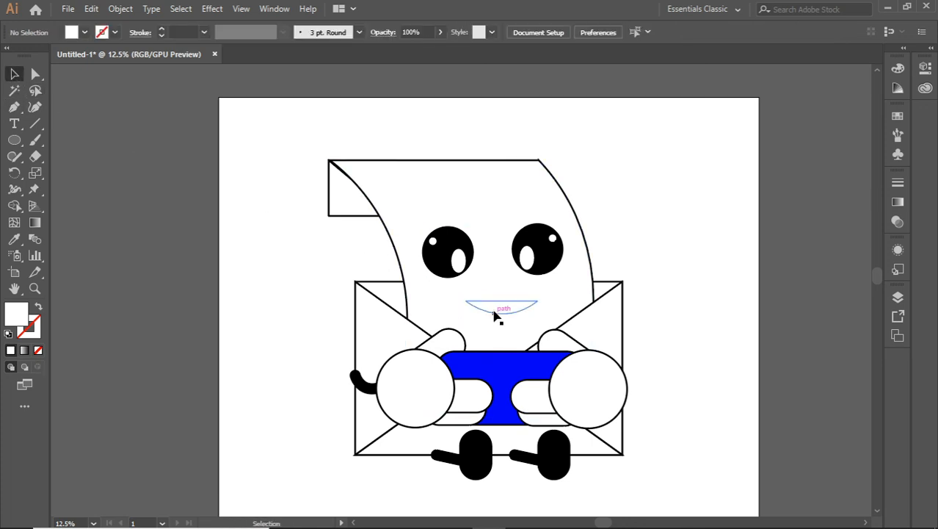
# Fill the smile shape with black.
pyautogui.click(497, 312)
pyautogui.click(84, 32)
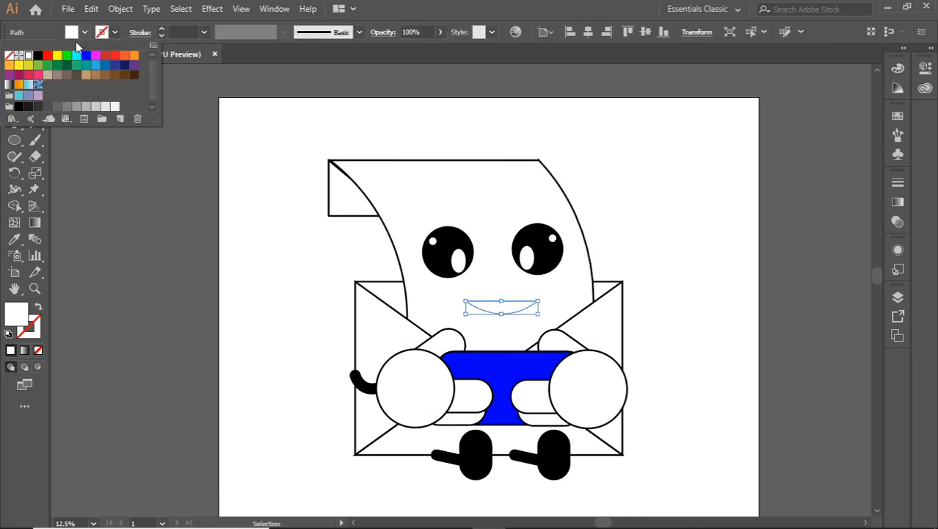
pyautogui.click(39, 52)
pyautogui.click(142, 218)
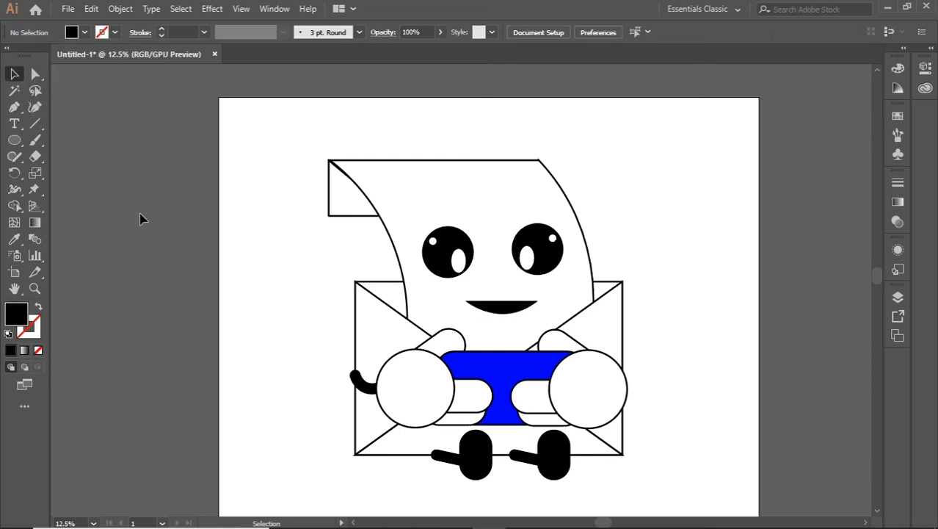
pyautogui.scroll(-1, 142, 218)
pyautogui.scroll(3, 154, 238)
pyautogui.scroll(-2, 154, 238)
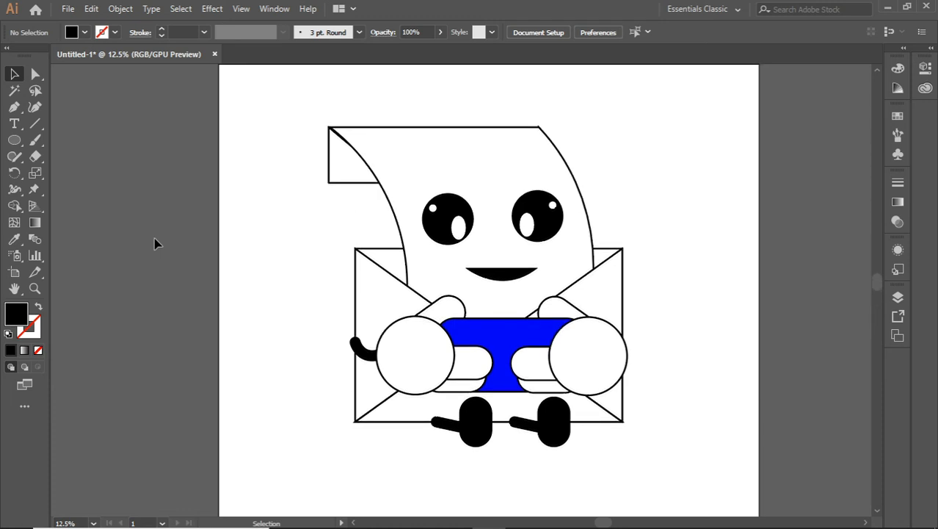
# Draw a flat ellipse in the lower part of the left hand's circle and nudge it slightly up and right.
pyautogui.click(14, 141)
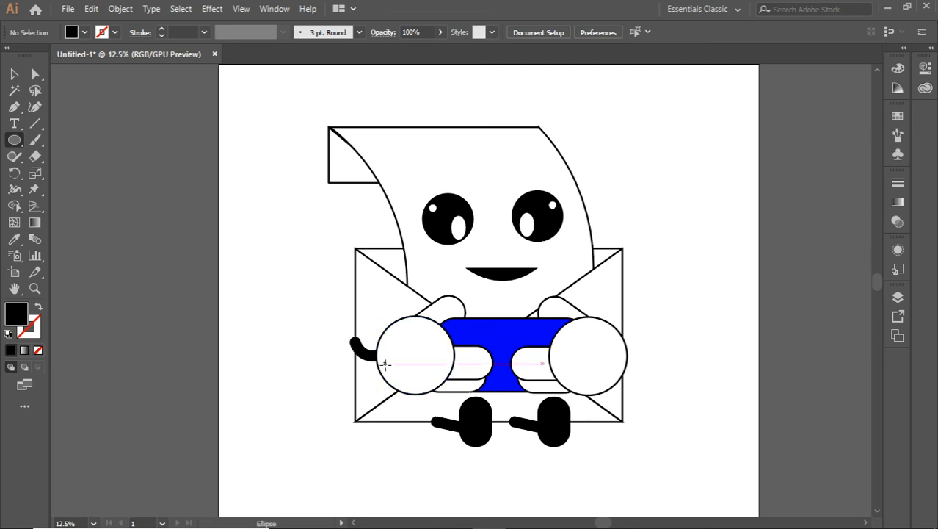
pyautogui.moveTo(385, 363); pyautogui.dragTo(440, 390)
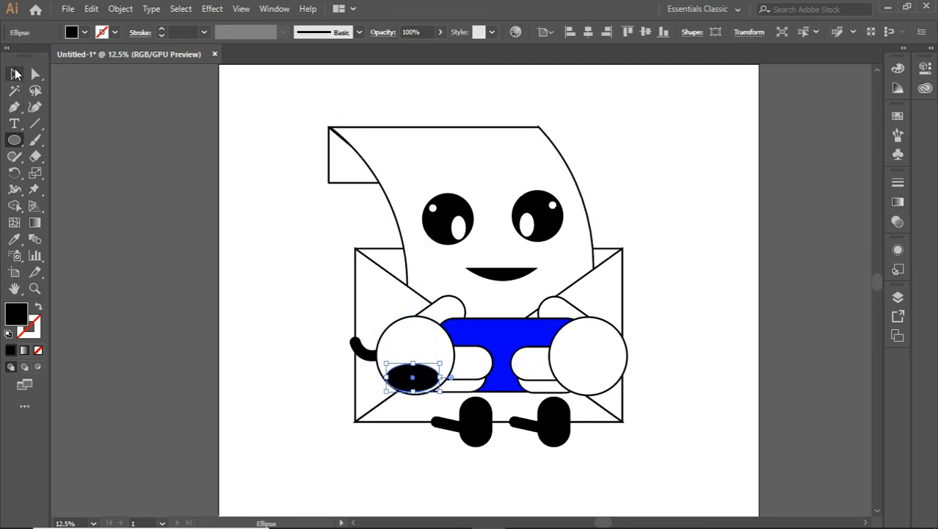
pyautogui.click(17, 73)
pyautogui.click(145, 183)
pyautogui.click(410, 377)
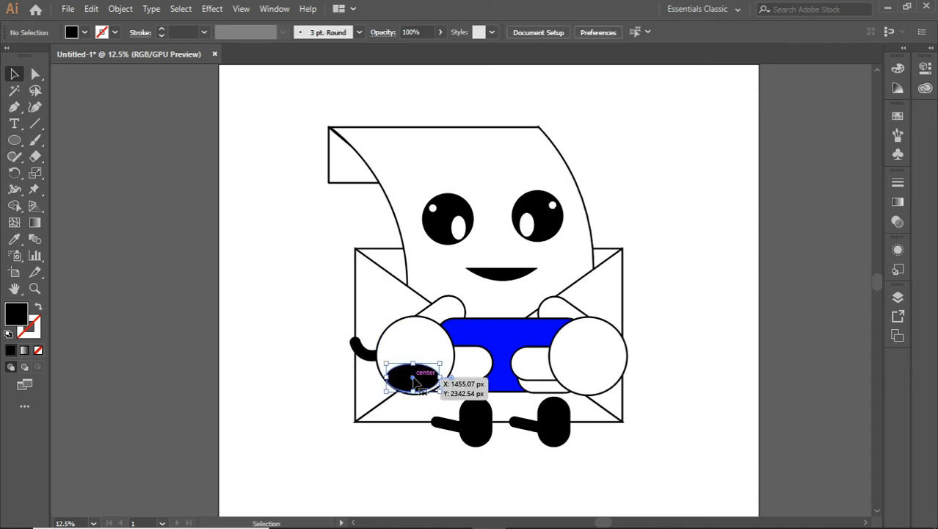
pyautogui.press('Up')
pyautogui.press('Up')
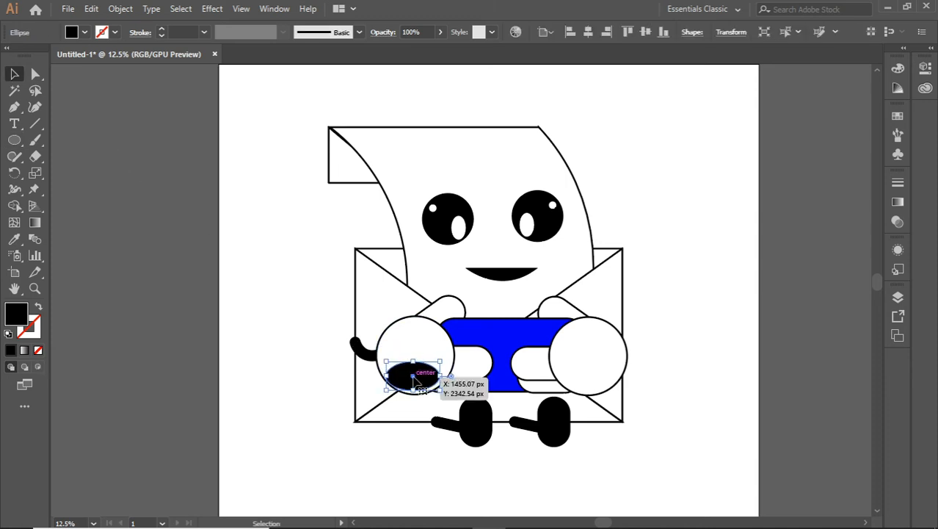
pyautogui.press('Right')
pyautogui.press('Right')
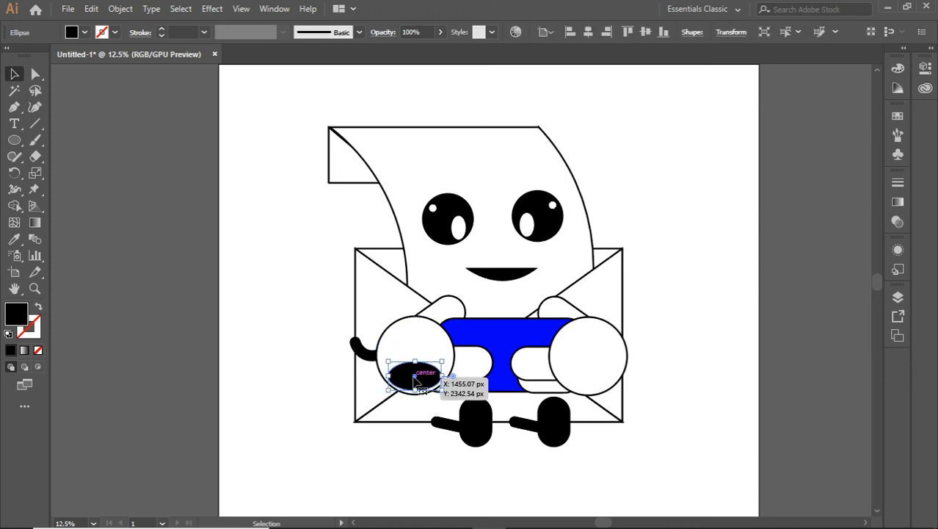
# Fill the ellipse on the left hand with light grey DBD9D9.
pyautogui.click(85, 32)
pyautogui.click(30, 56)
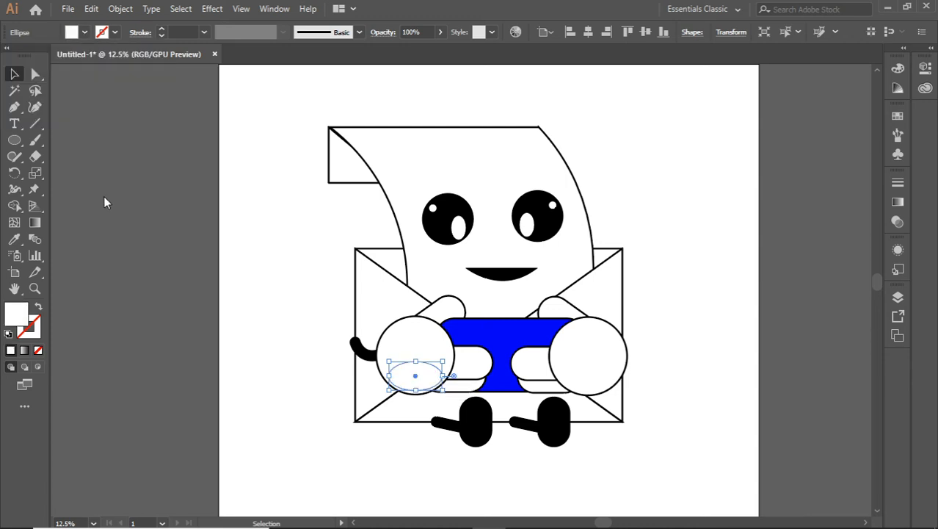
pyautogui.doubleClick(17, 322)
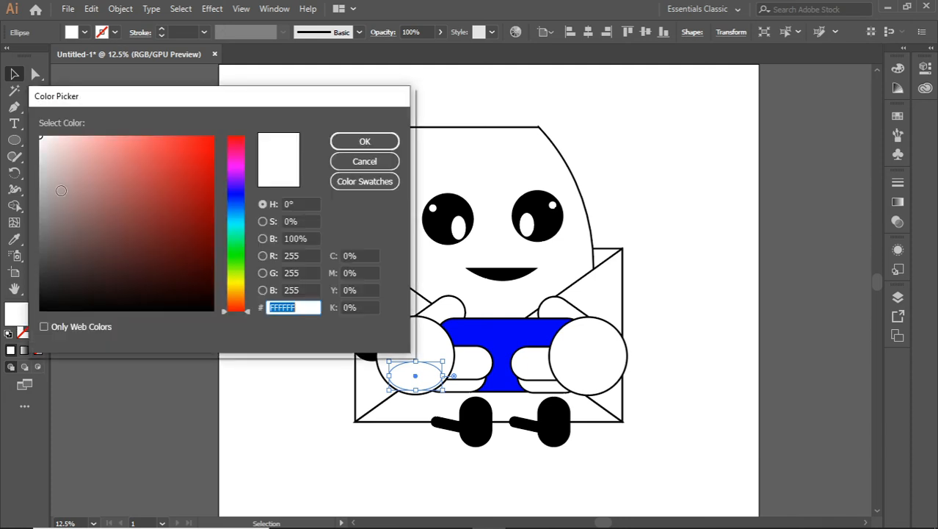
pyautogui.write('D9D9D9')
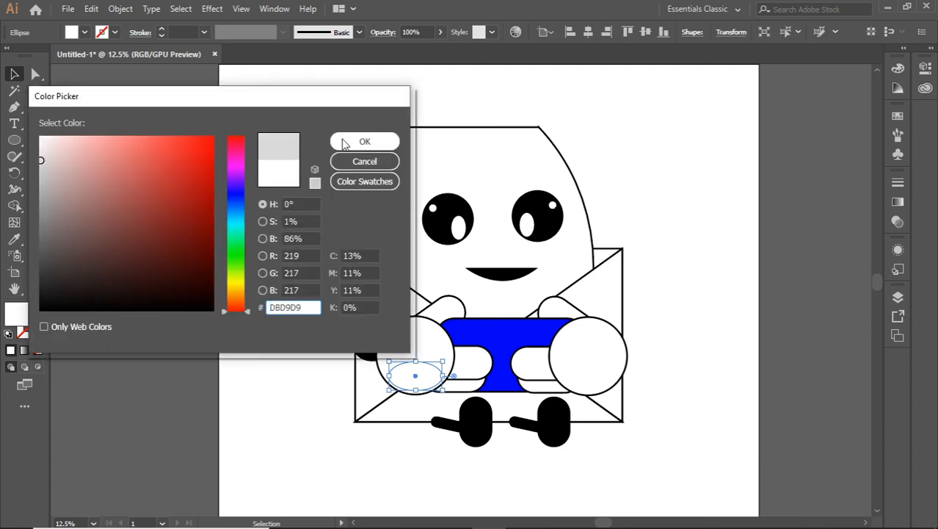
pyautogui.click(345, 142)
pyautogui.click(210, 277)
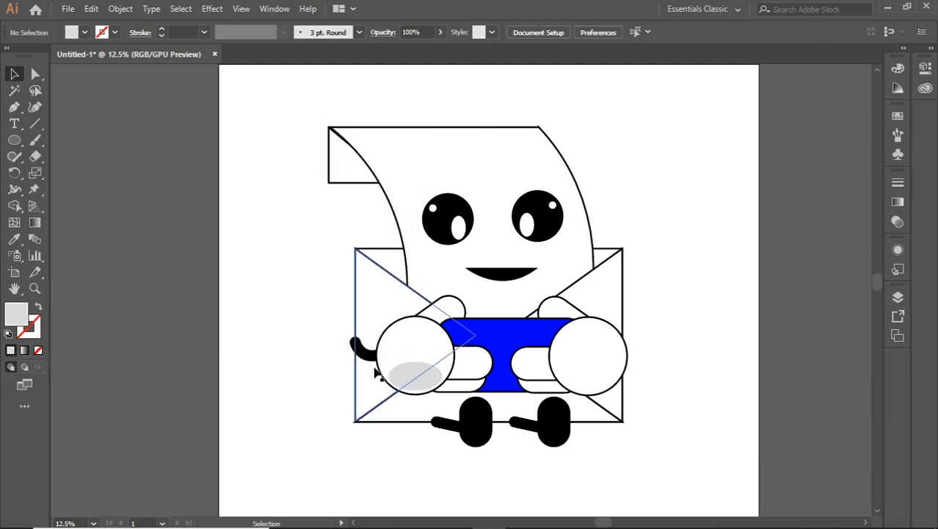
# Duplicate the light grey ellipse and place the copy in the lower part of the right hand's circle.
pyautogui.click(417, 375)
pyautogui.press('ctrl')
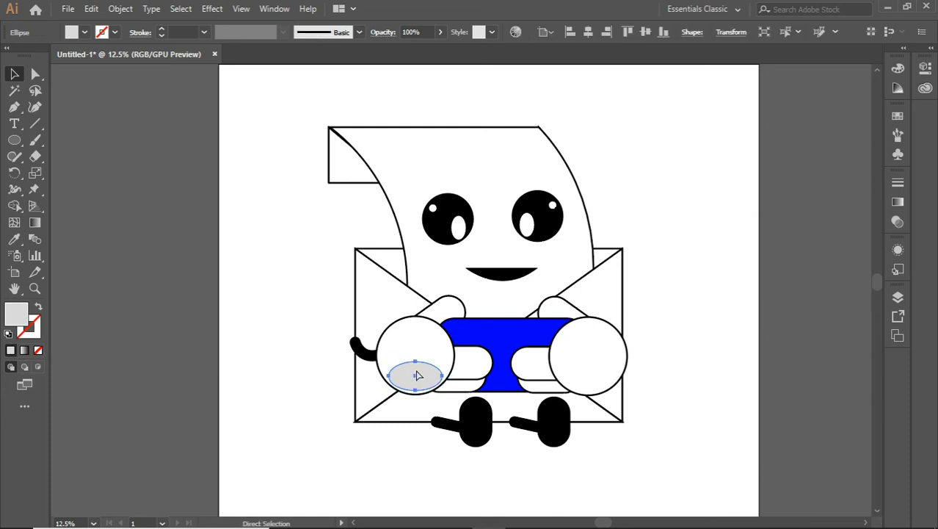
pyautogui.hotkey('ctrl', 'v')
pyautogui.moveTo(461, 285); pyautogui.dragTo(585, 376)
pyautogui.click(681, 379)
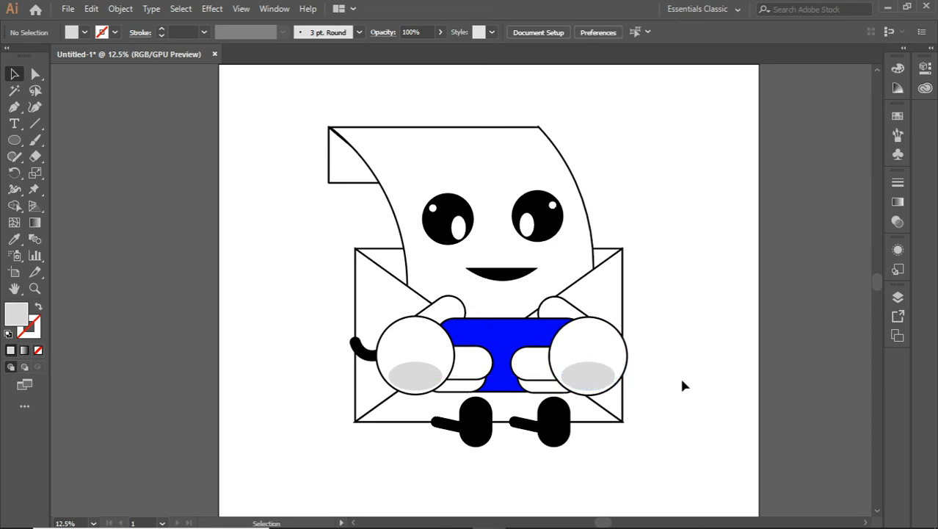
pyautogui.hotkey('ctrl', 'z')
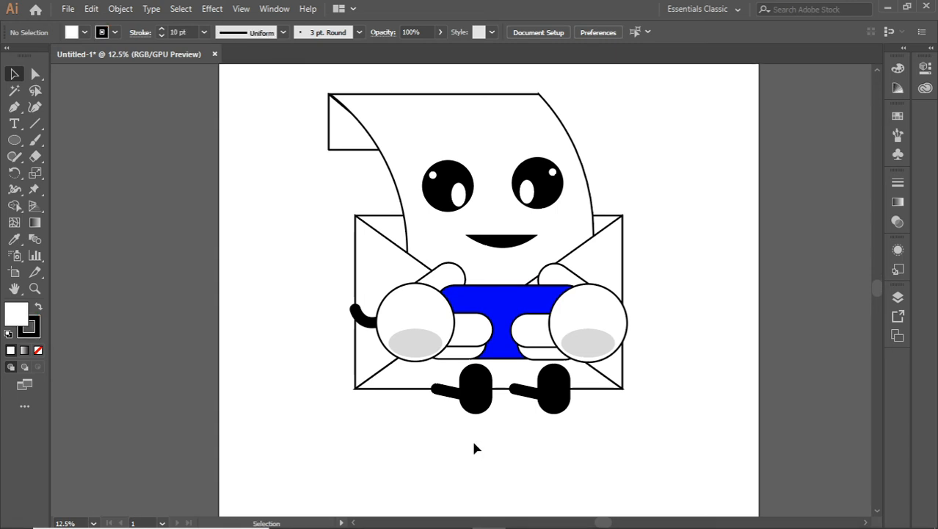
# Send both slanted black leg strokes to the back, behind the envelope.
pyautogui.click(447, 390)
pyautogui.keyDown('shift'); pyautogui.click(534, 395); pyautogui.keyUp('shift')
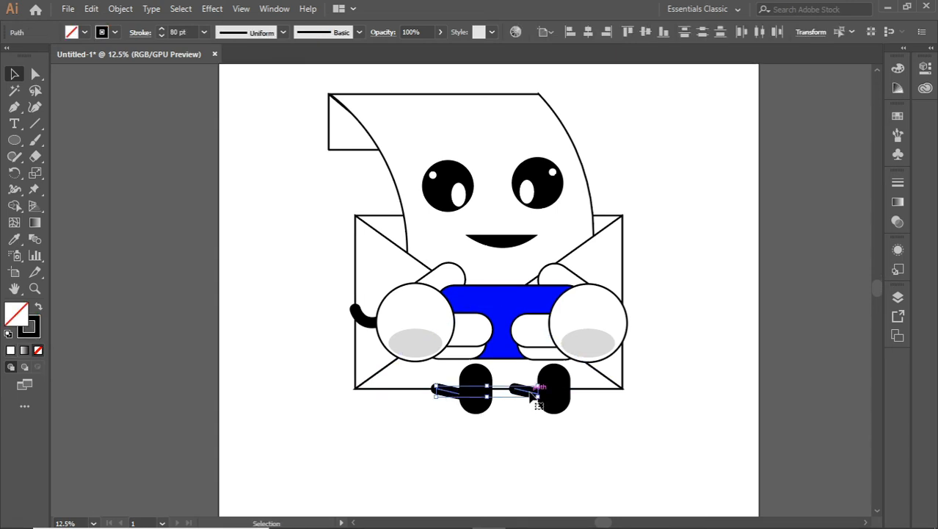
pyautogui.rightClick(531, 392)
pyautogui.moveTo(636, 326)
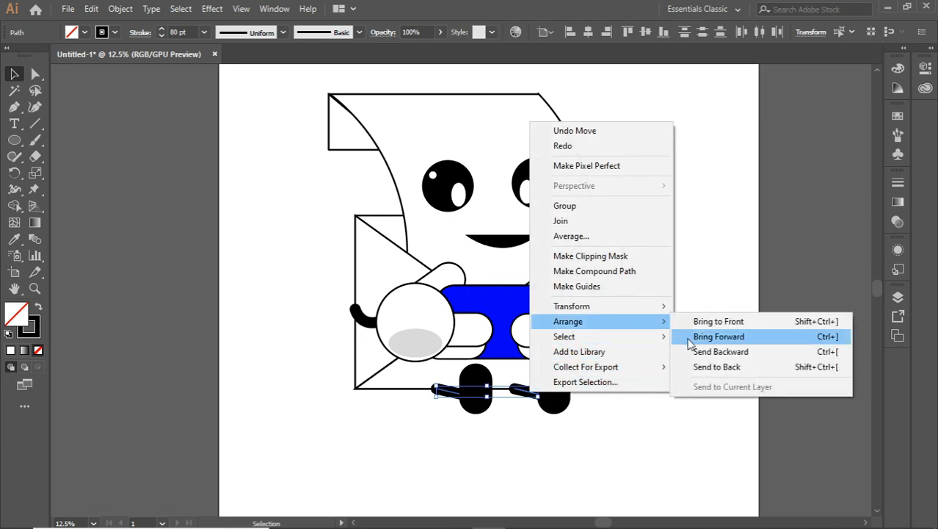
pyautogui.click(713, 365)
pyautogui.click(715, 369)
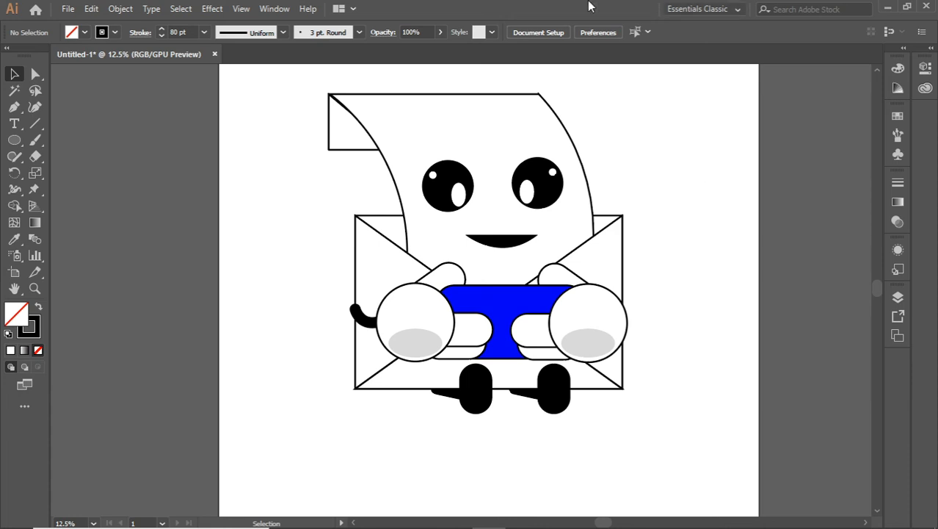
# Fill the envelope's panels with pale grey EAEAEA.
pyautogui.click(360, 256)
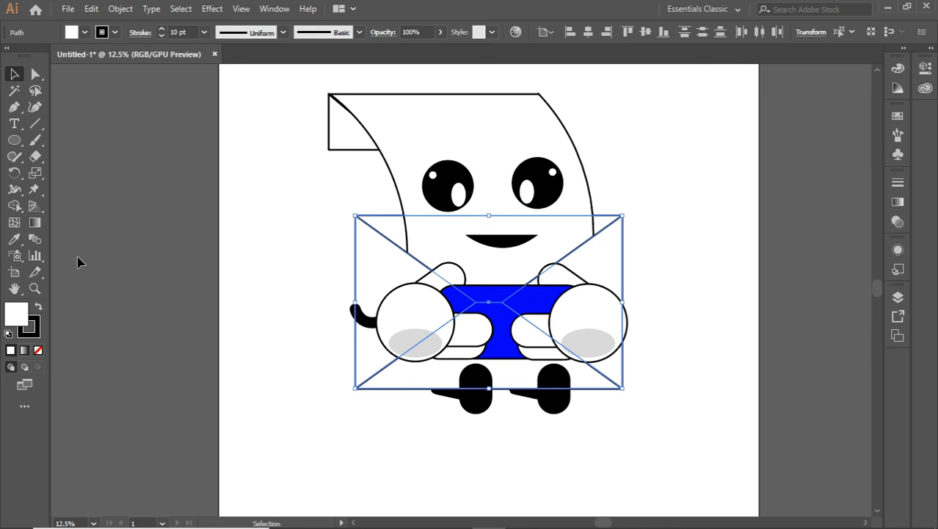
pyautogui.doubleClick(9, 317)
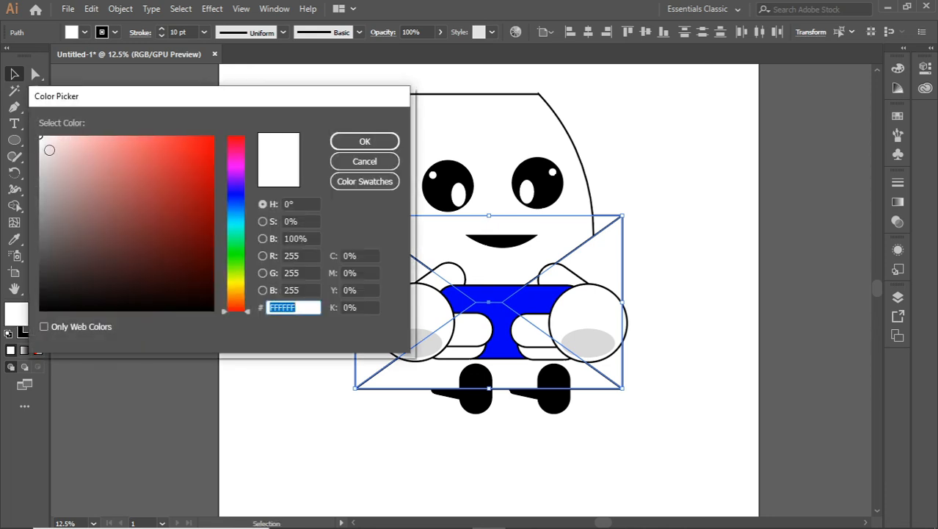
pyautogui.write('EAEAEA')
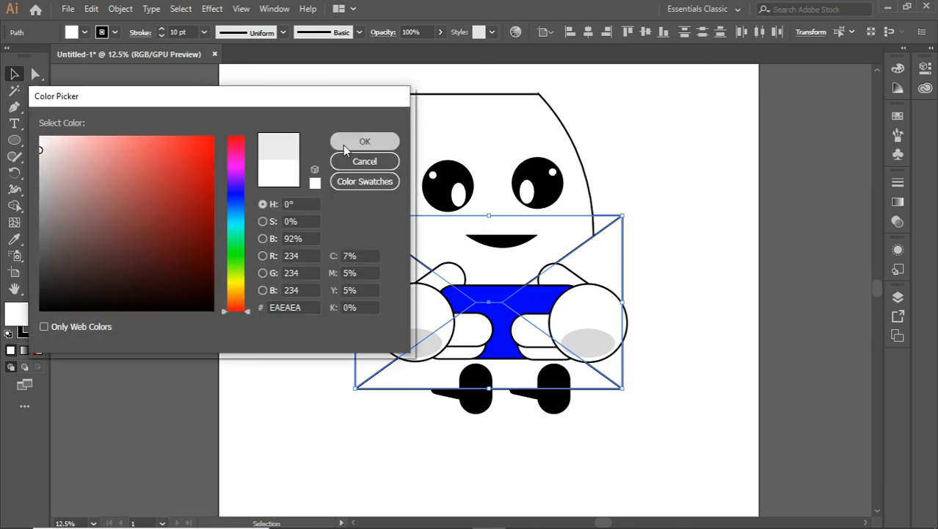
pyautogui.click(343, 144)
pyautogui.click(217, 216)
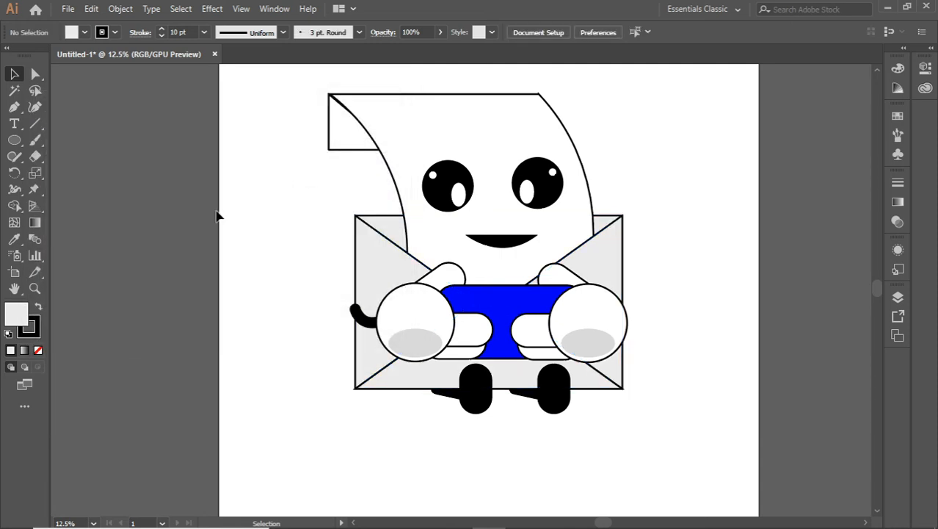
# Ungroup the curled paper sheet and its folded corner.
pyautogui.click(329, 124)
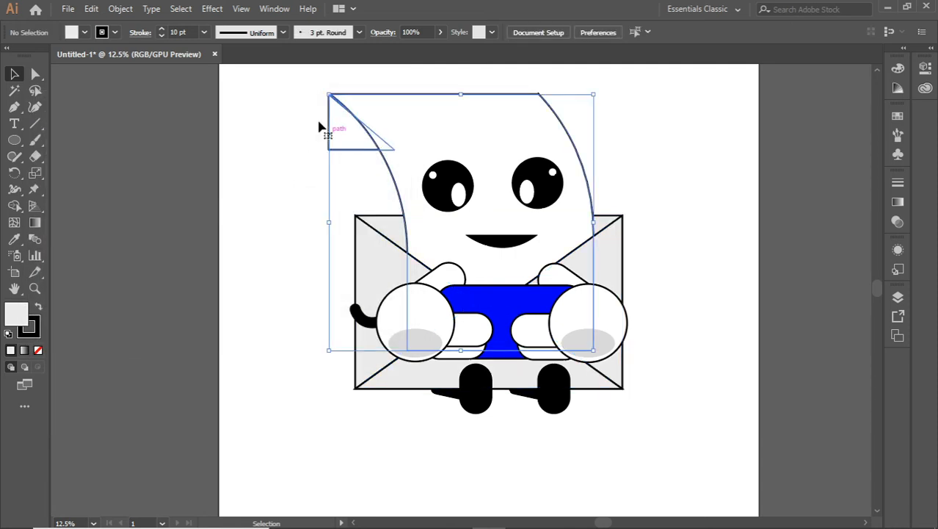
pyautogui.click(129, 9)
pyautogui.click(176, 74)
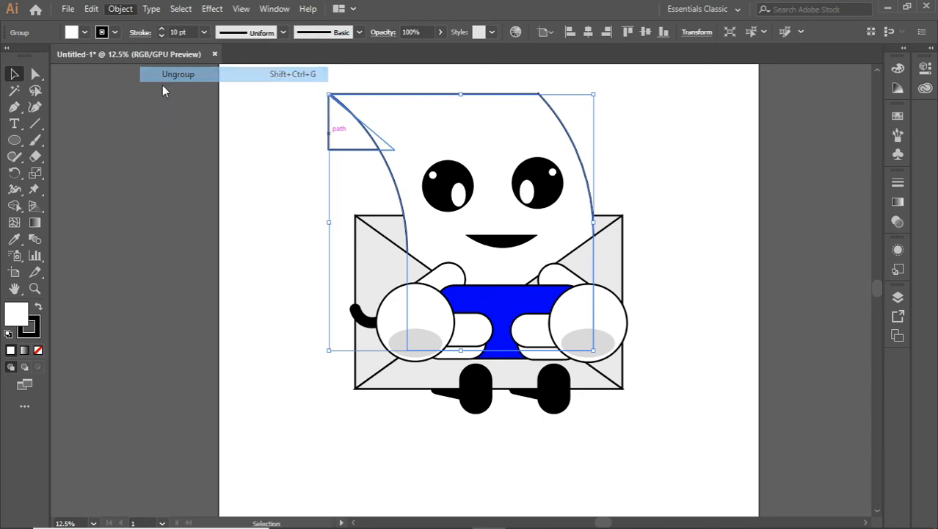
pyautogui.click(132, 145)
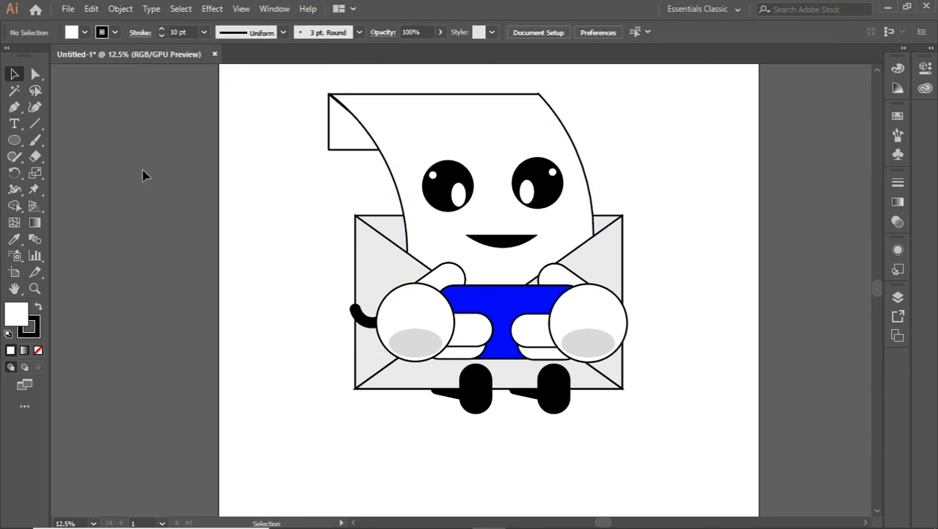
# Apply the envelope's pale grey fill to the paper's folded corner with the Eyedropper.
pyautogui.click(14, 238)
pyautogui.press('v')
pyautogui.click(336, 148)
pyautogui.click(15, 239)
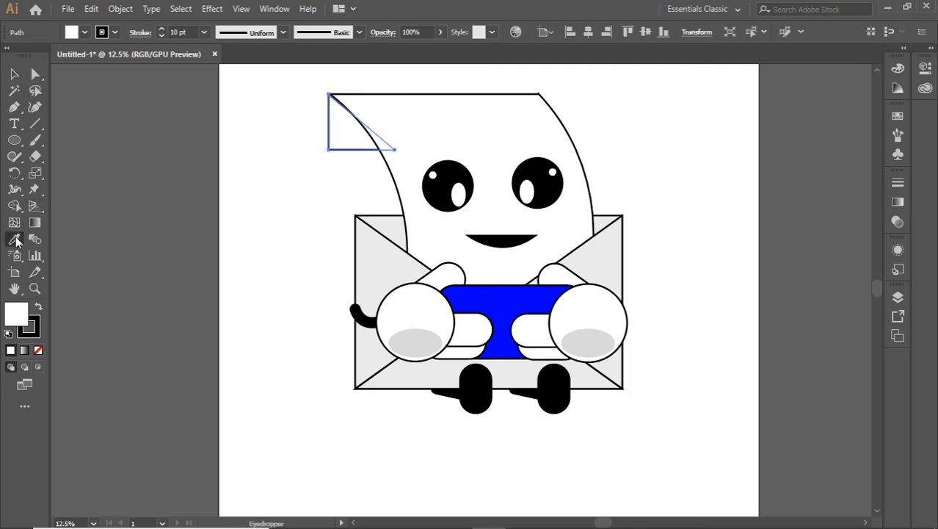
pyautogui.click(346, 259)
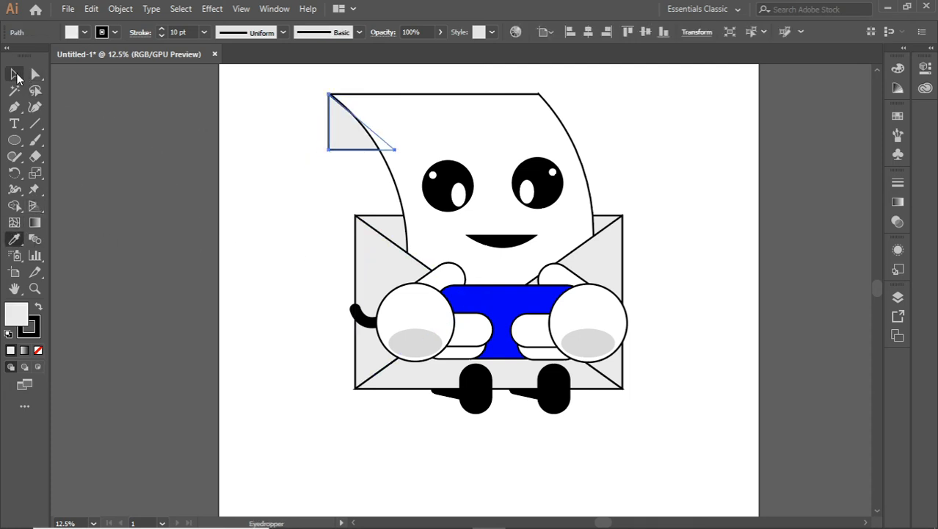
pyautogui.click(15, 73)
pyautogui.click(183, 154)
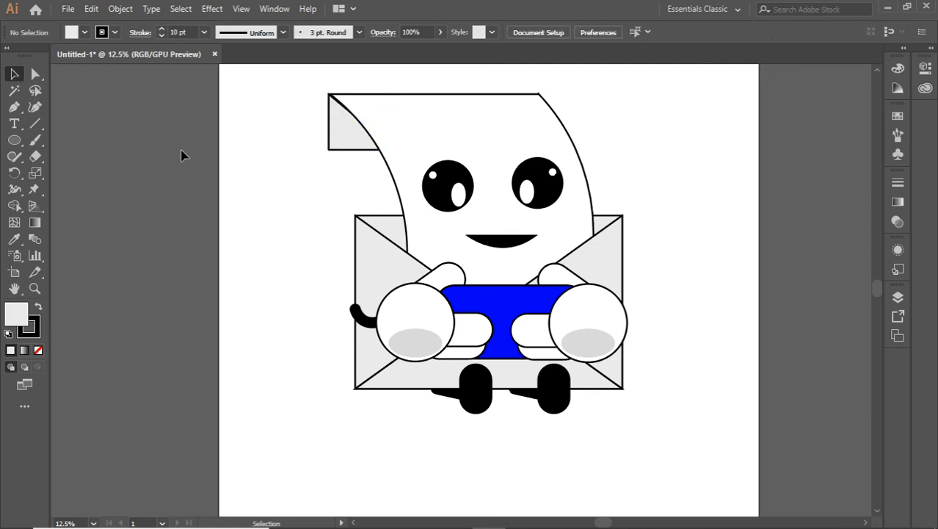
# Draw a closed shadow shape with the Pen tool across the paper's lower part above the blue body, pale grey fill and no stroke.
pyautogui.click(14, 106)
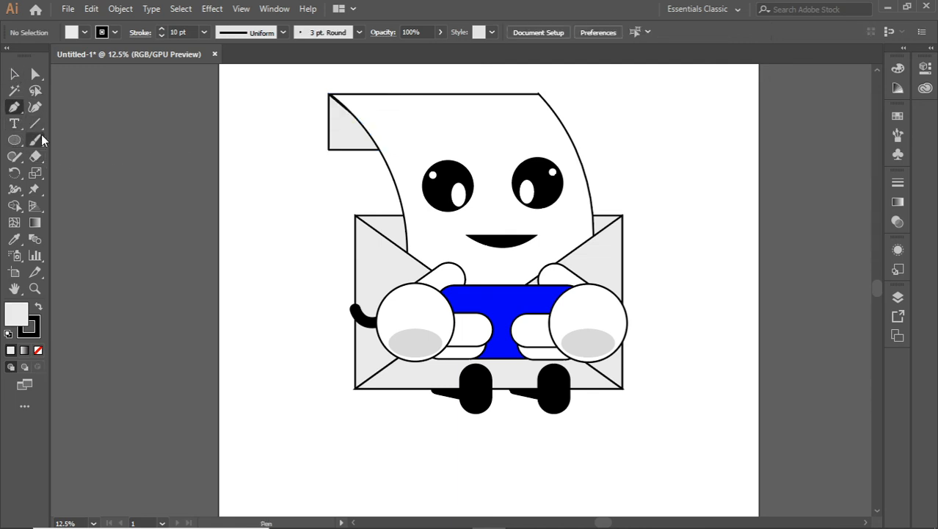
pyautogui.click(102, 33)
pyautogui.click(10, 60)
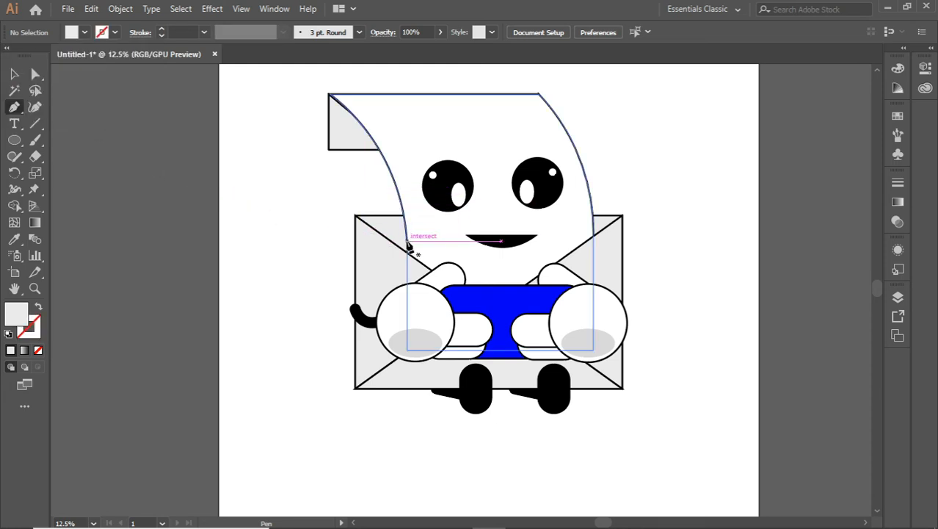
pyautogui.click(408, 242)
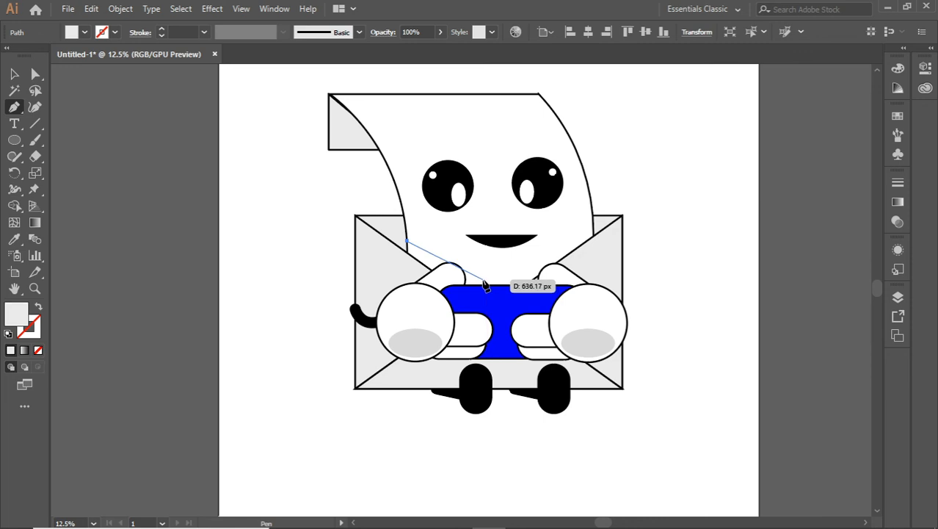
pyautogui.click(483, 279)
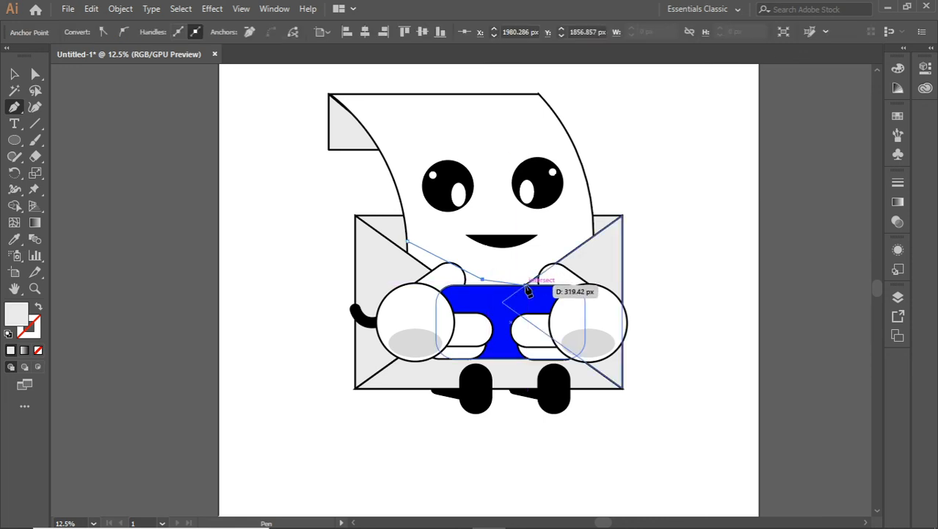
pyautogui.click(528, 287)
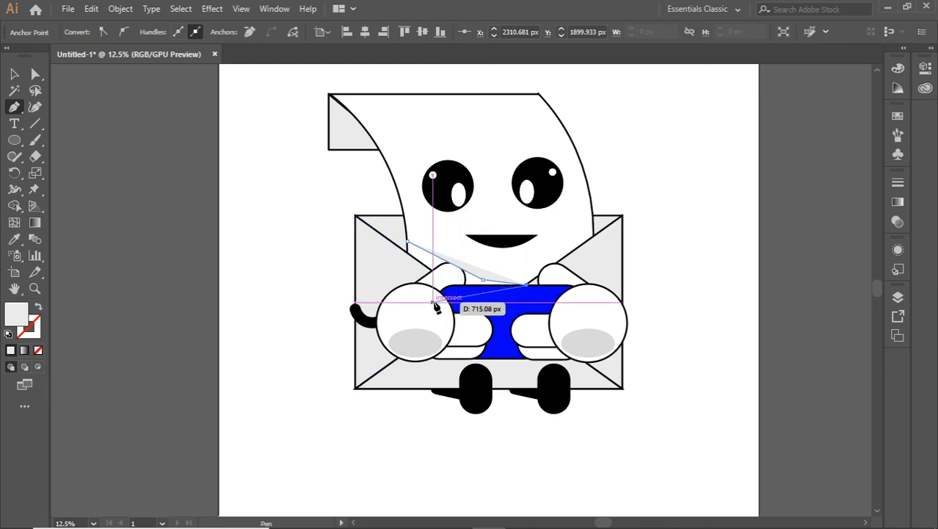
pyautogui.click(431, 301)
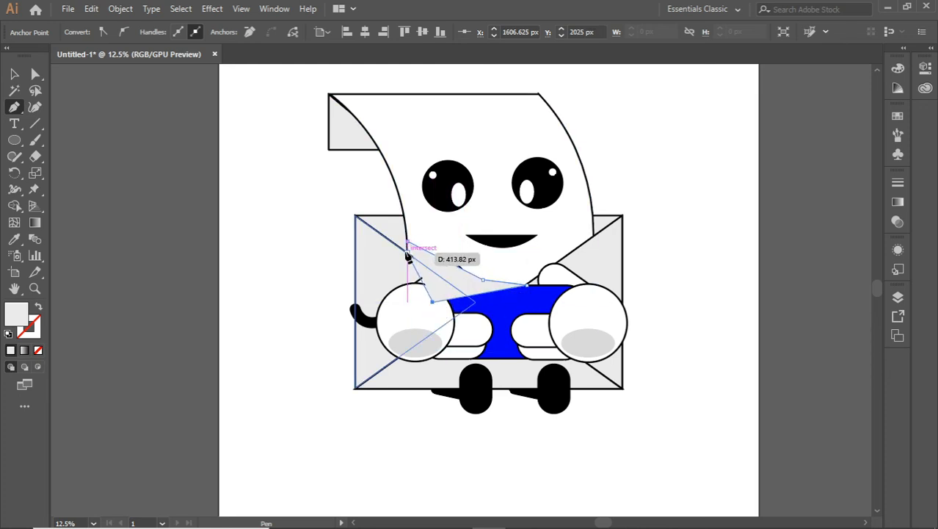
pyautogui.click(407, 253)
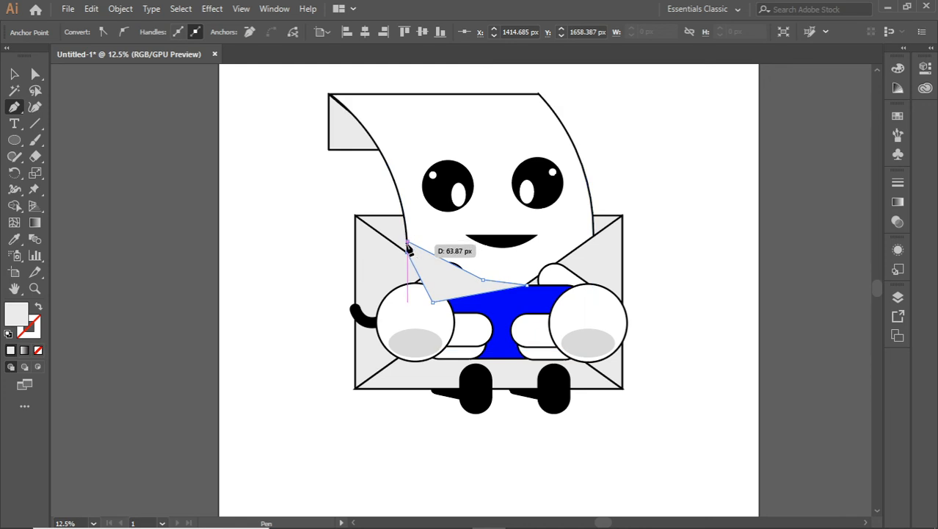
pyautogui.click(408, 244)
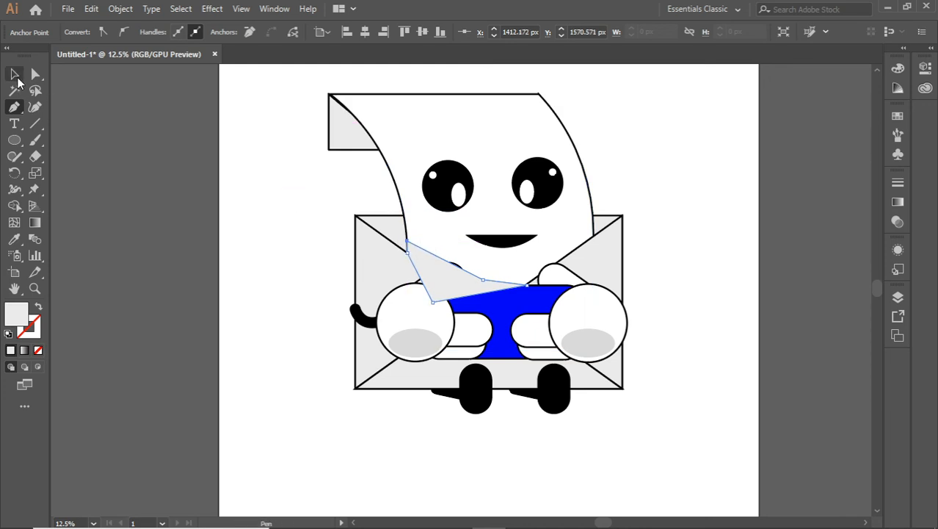
pyautogui.click(14, 73)
pyautogui.click(153, 223)
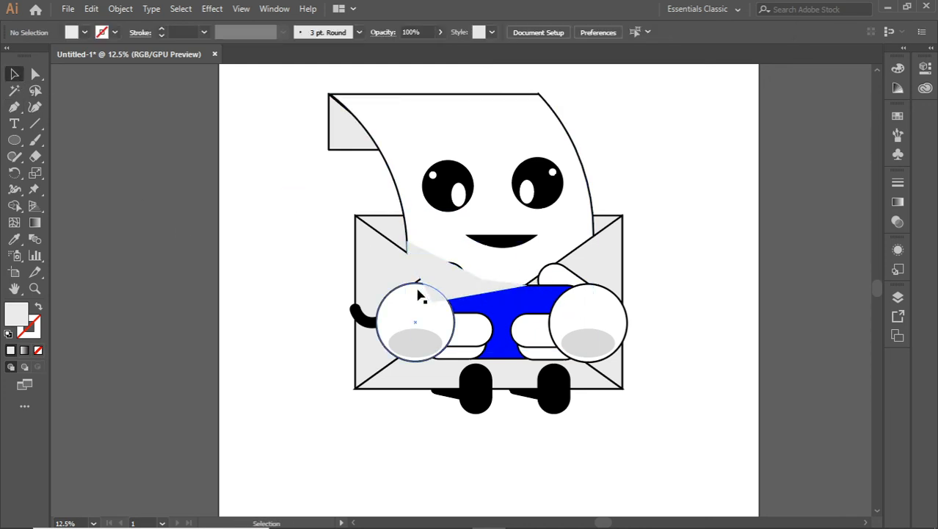
# Move the new shadow shape down the layer order to just above the paper sheet, behind the arms, blue body and envelope flaps.
pyautogui.click(514, 292)
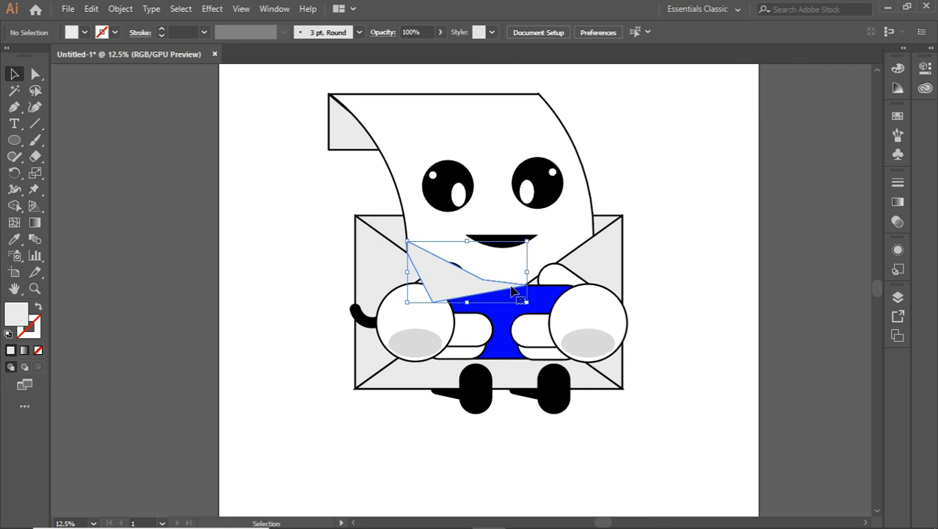
pyautogui.click(898, 297)
pyautogui.moveTo(826, 328); pyautogui.dragTo(812, 375)
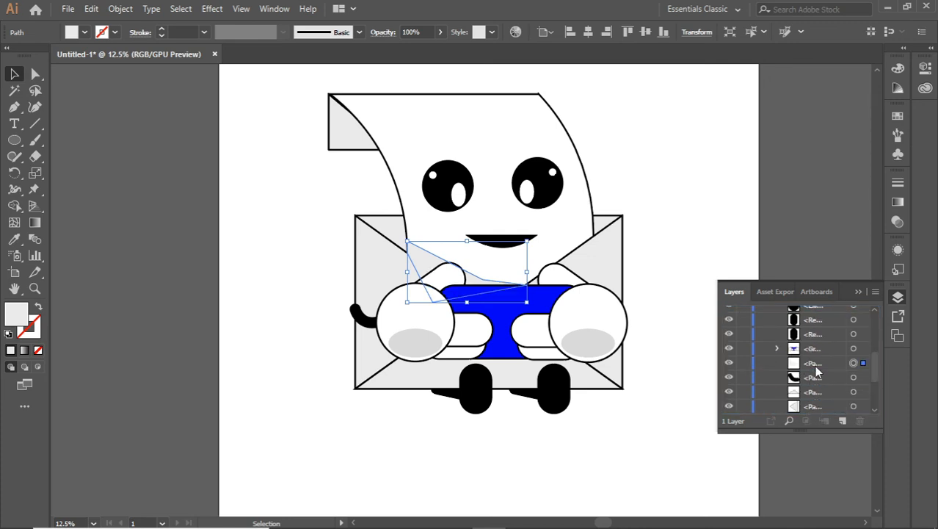
pyautogui.click(814, 363)
pyautogui.scroll(-1, 812, 397)
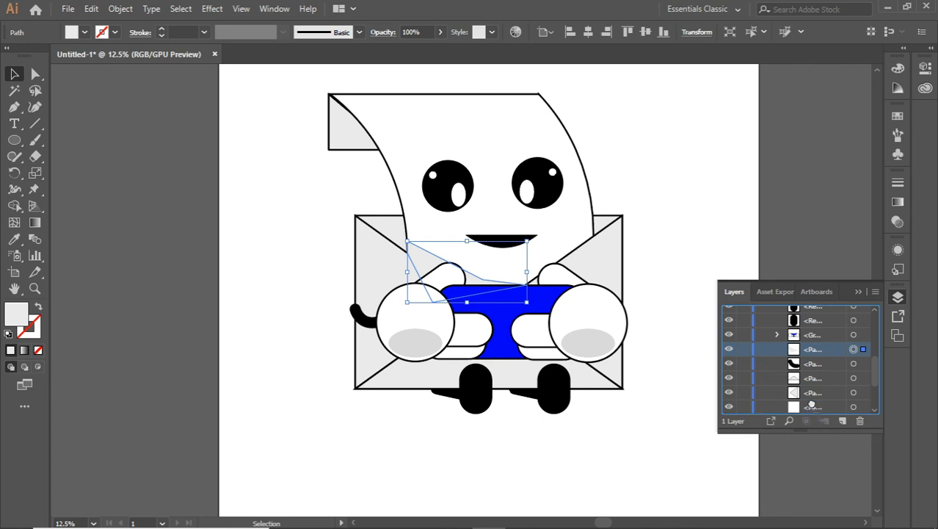
pyautogui.moveTo(811, 404); pyautogui.dragTo(810, 372)
pyautogui.click(619, 427)
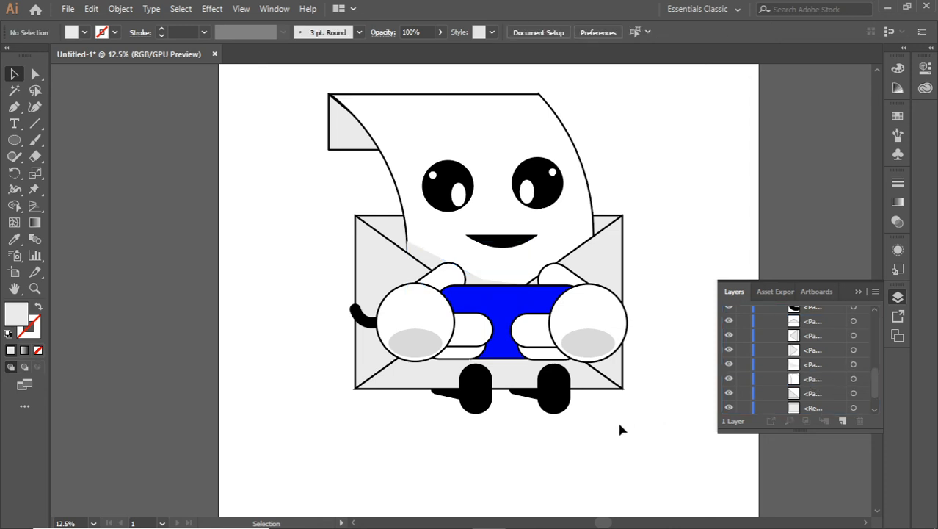
# Apply the grey of the hand's shading to the paper's shadow shape with the Eyedropper and nudge it slightly off the paper's edge outline.
pyautogui.click(470, 279)
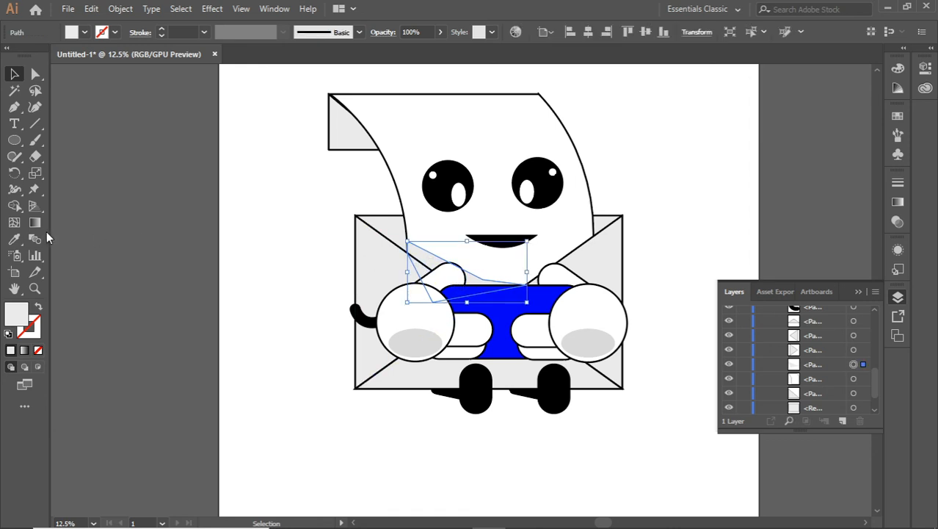
pyautogui.click(14, 239)
pyautogui.click(412, 337)
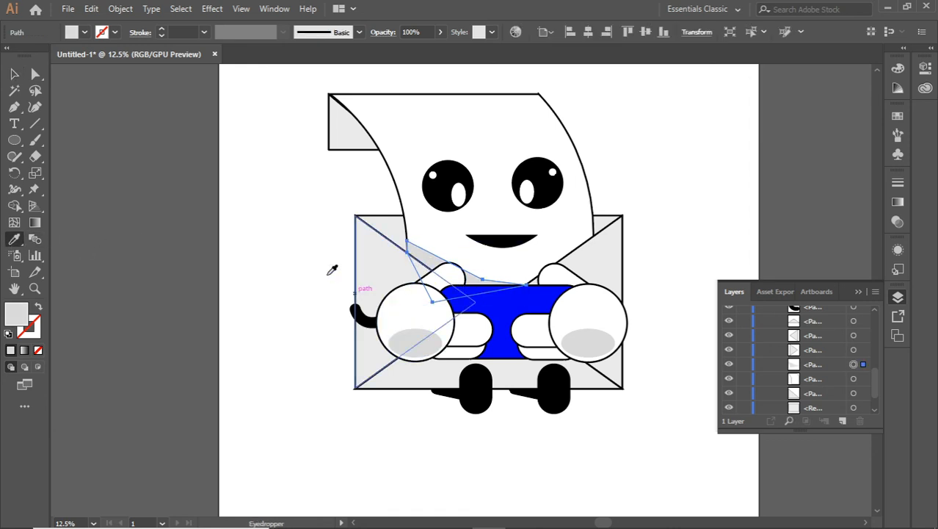
pyautogui.click(15, 74)
pyautogui.click(176, 218)
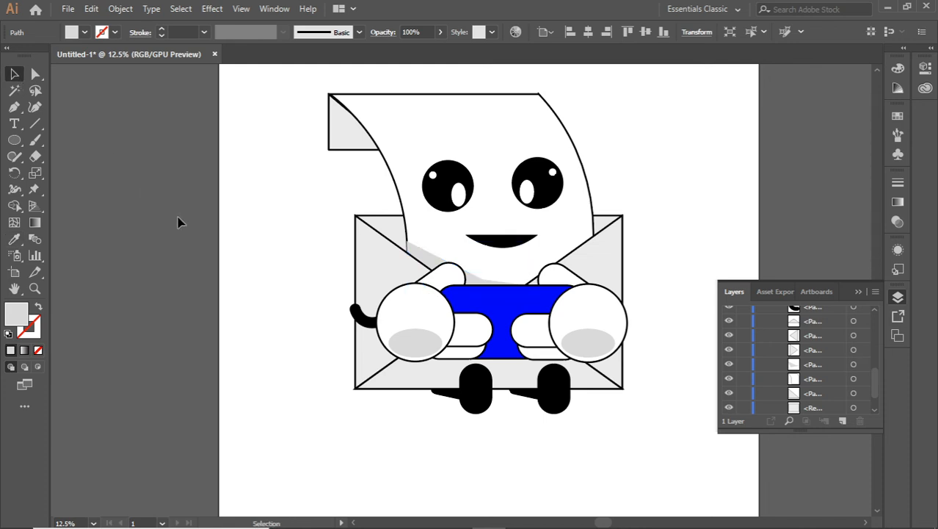
pyautogui.click(415, 254)
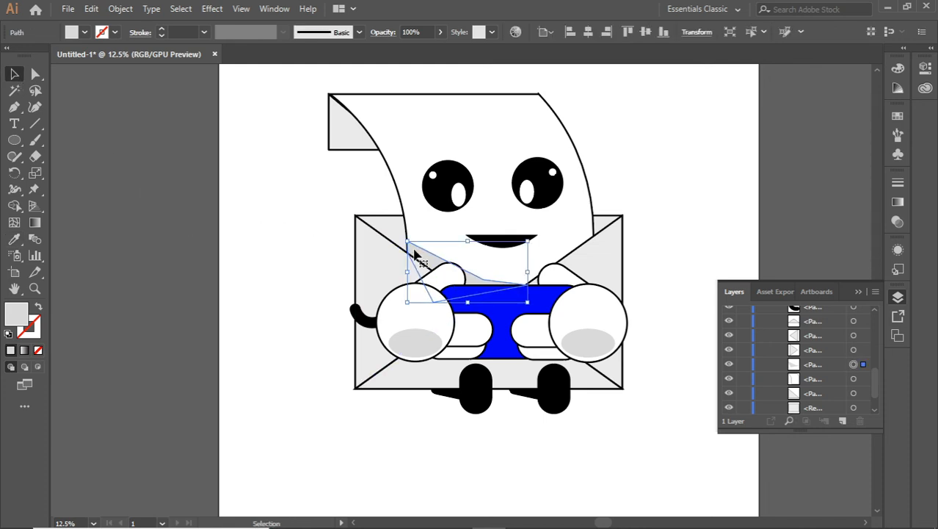
pyautogui.click(859, 292)
pyautogui.click(693, 388)
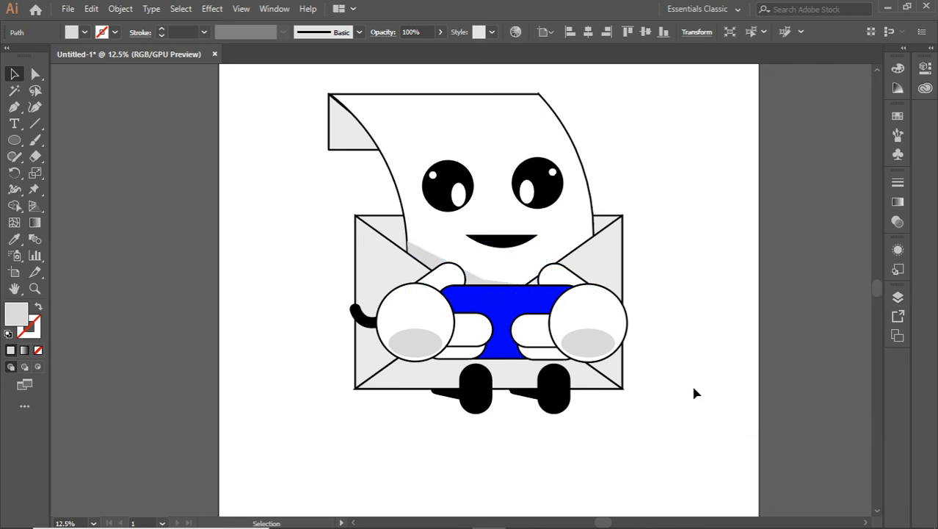
pyautogui.scroll(-1, 696, 393)
pyautogui.scroll(-1, 693, 393)
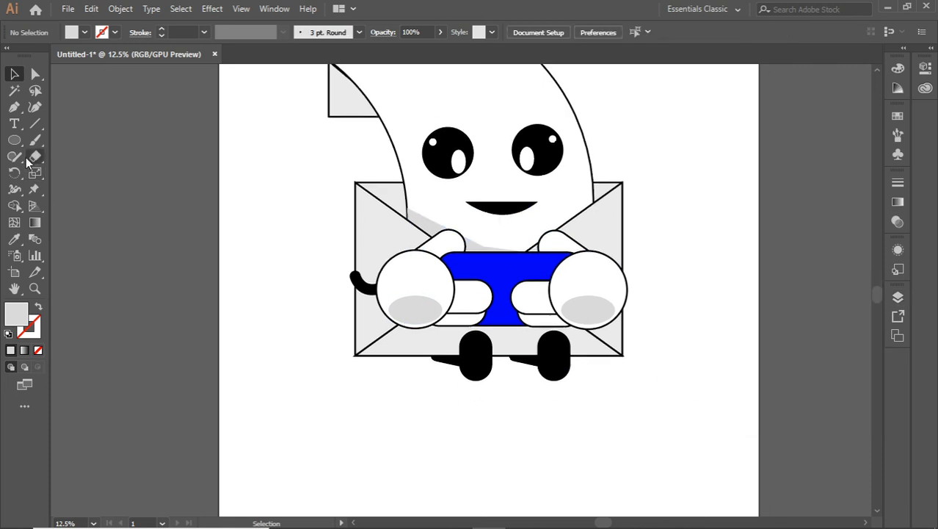
pyautogui.click(15, 109)
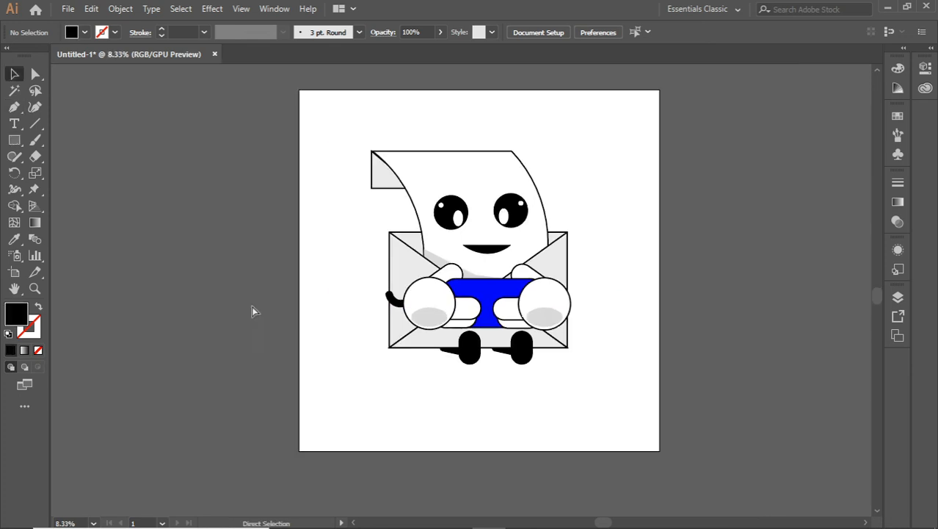
pyautogui.moveTo(363, 120); pyautogui.dragTo(539, 366)
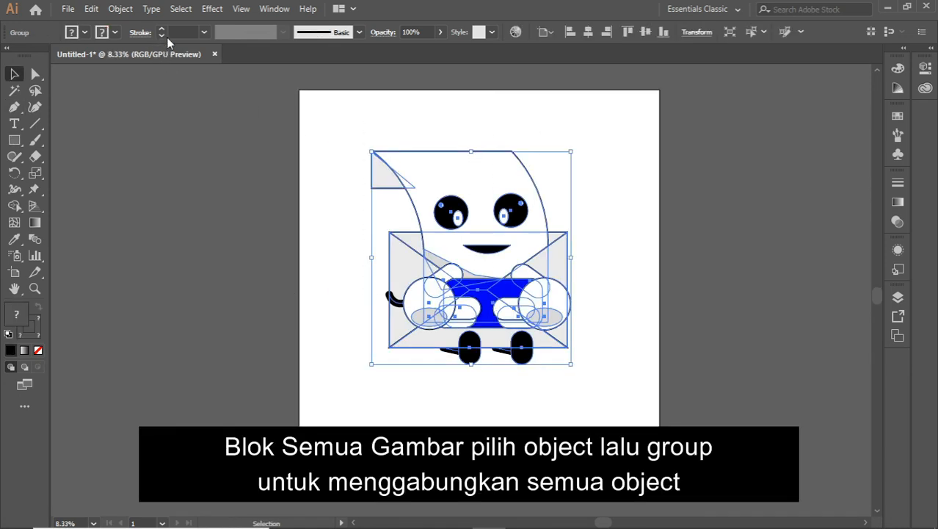
pyautogui.click(121, 10)
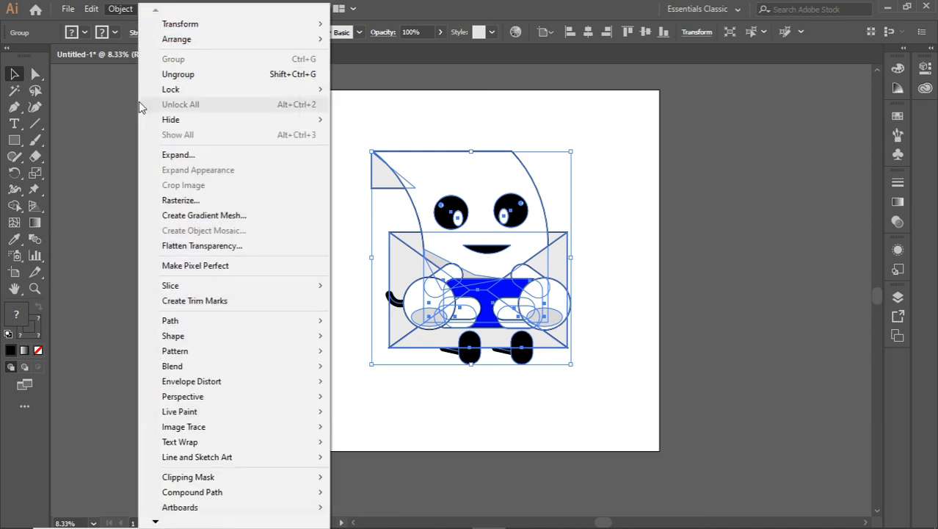
pyautogui.click(106, 123)
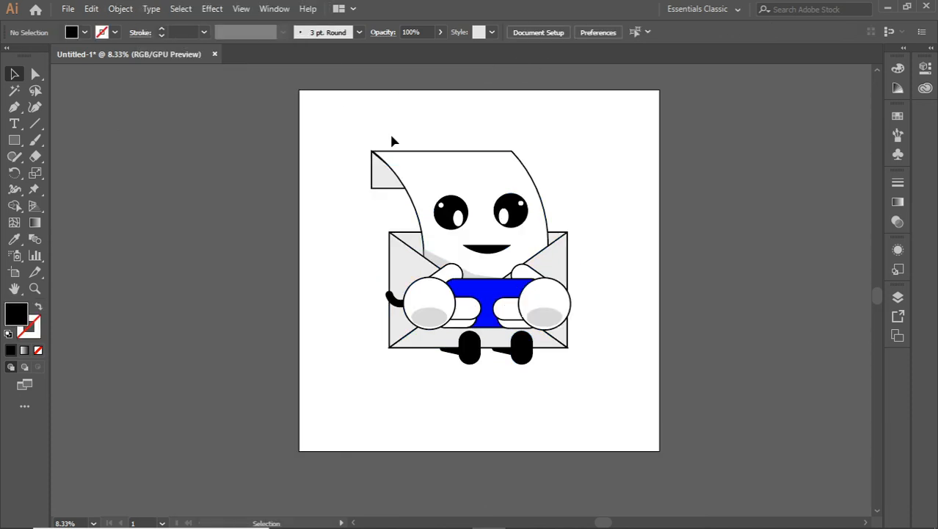
# Centre the whole character horizontally and vertically on the artboard.
pyautogui.hotkey('ctrl', 'a')
pyautogui.click(588, 32)
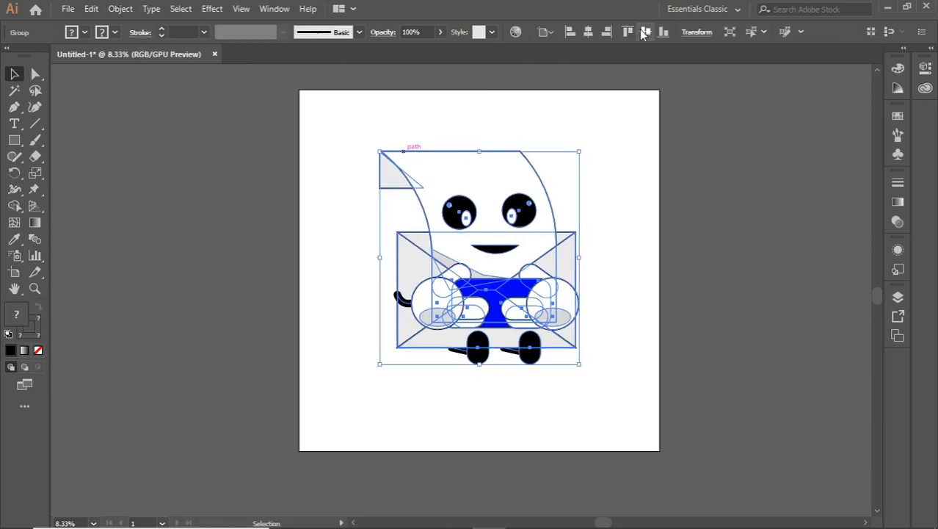
pyautogui.click(645, 32)
pyautogui.click(601, 151)
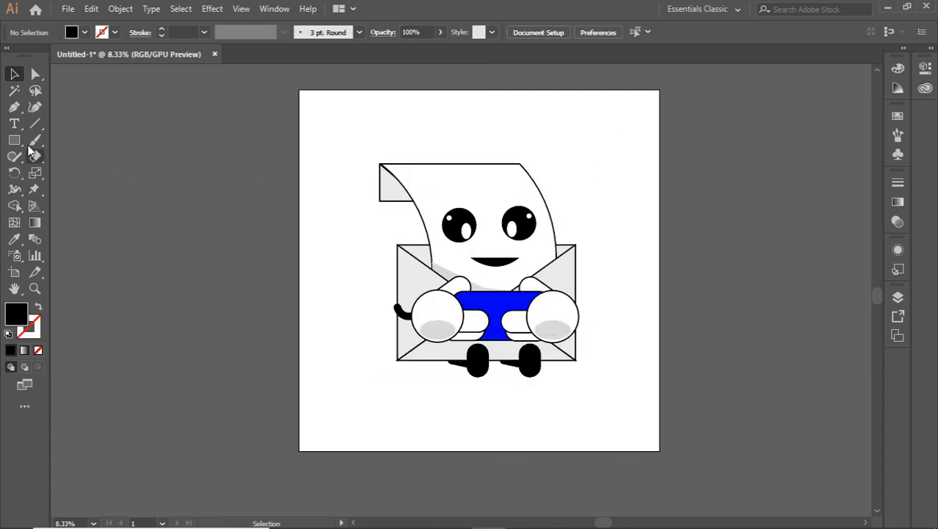
# Draw a wide black ellipse across the character's feet, slightly wider than the envelope, and send it to the back.
pyautogui.moveTo(14, 139); pyautogui.dragTo(66, 182)
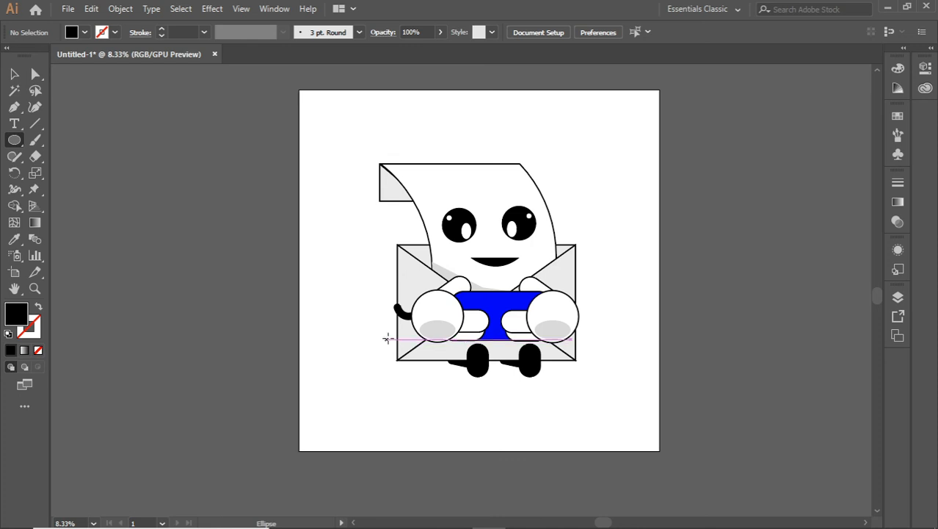
pyautogui.moveTo(388, 339); pyautogui.dragTo(605, 396)
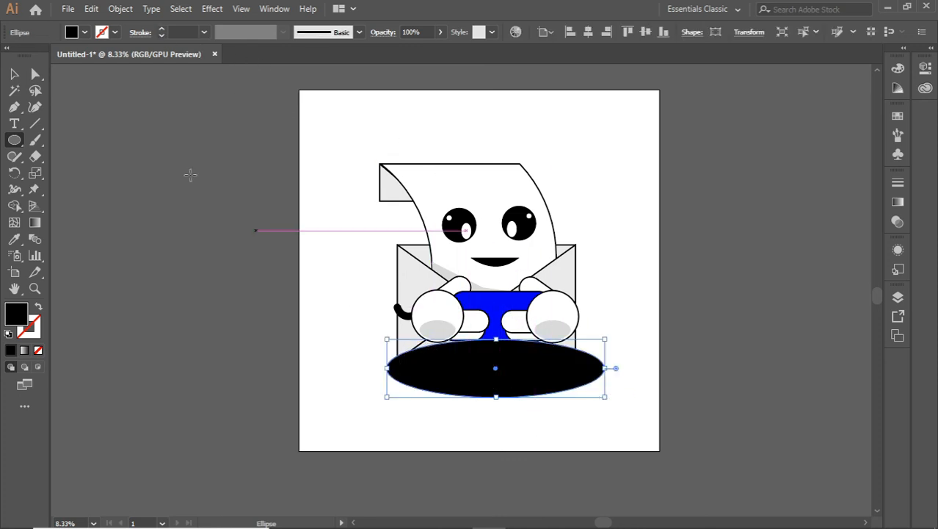
pyautogui.click(14, 73)
pyautogui.rightClick(467, 382)
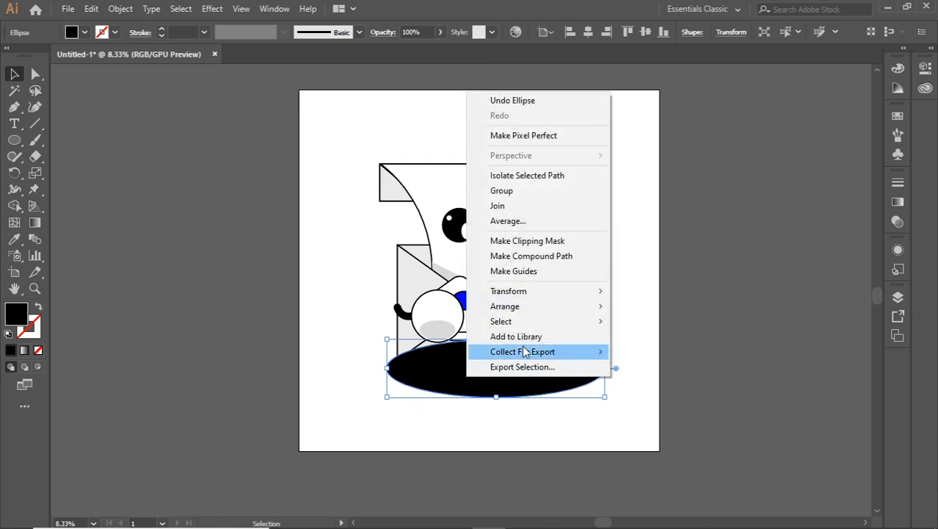
pyautogui.moveTo(602, 309)
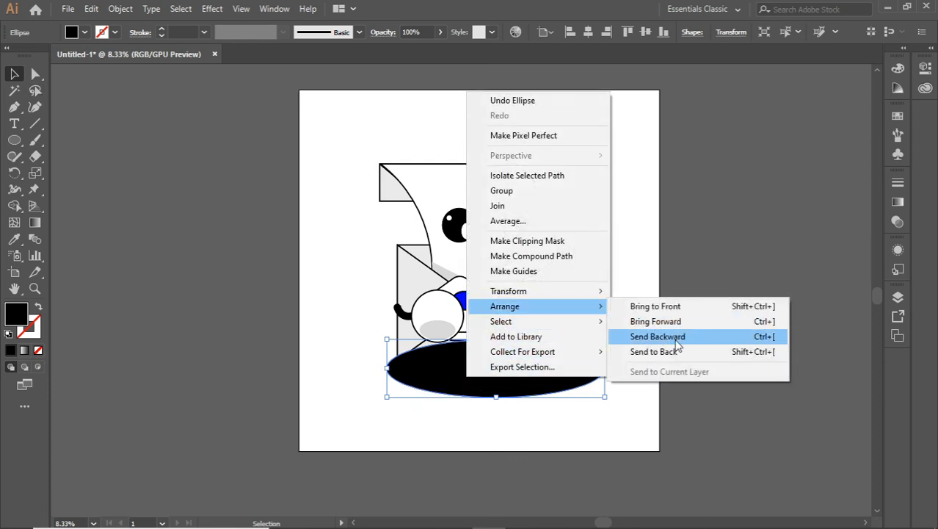
pyautogui.click(674, 352)
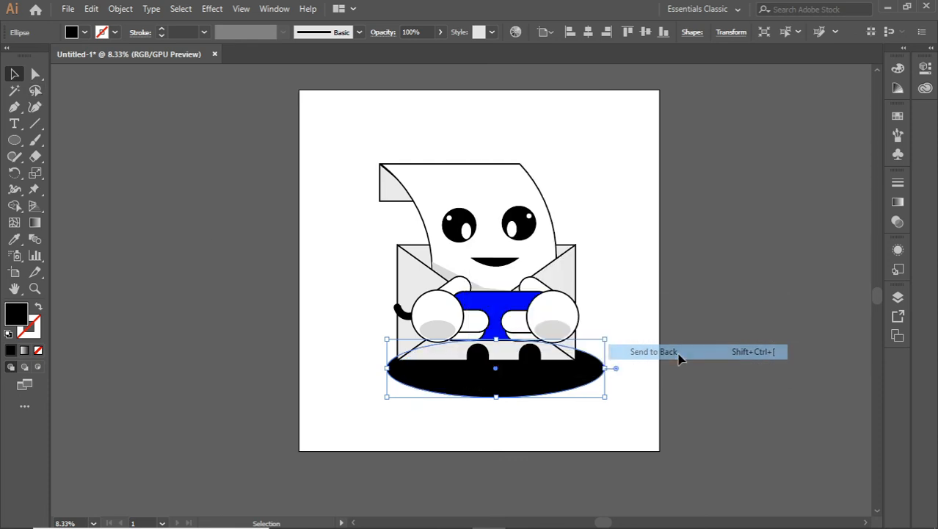
# Set the ground shadow ellipse's opacity to 31% and position it centred under the character, slightly higher beneath the envelope.
pyautogui.click(403, 48)
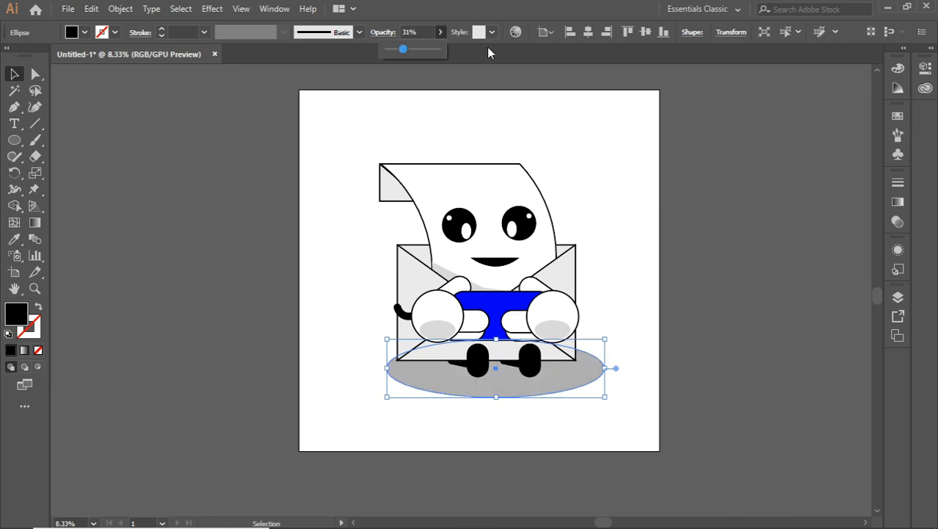
pyautogui.click(592, 32)
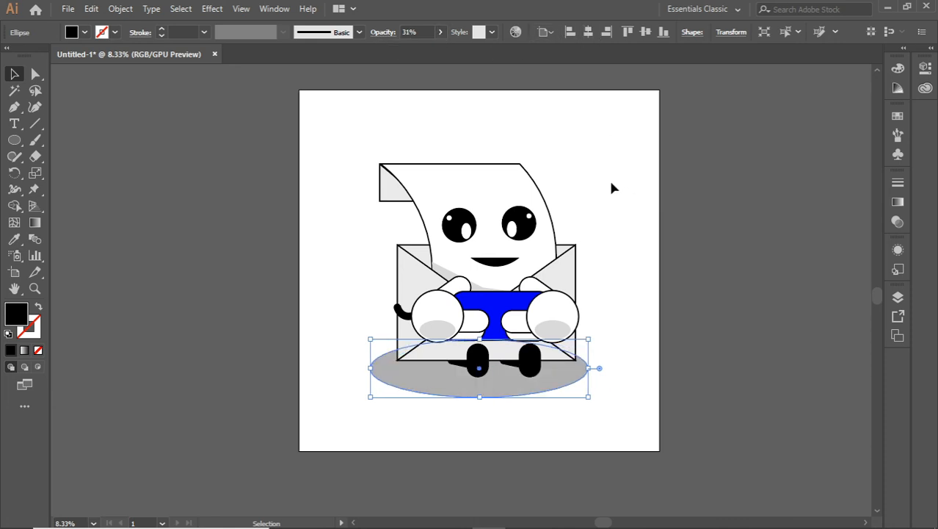
pyautogui.click(163, 121)
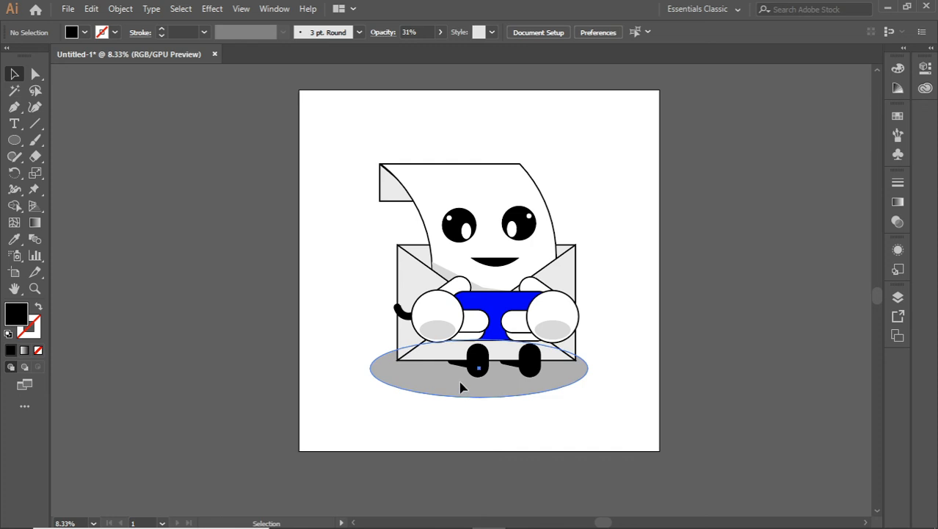
pyautogui.moveTo(461, 387)
pyautogui.mouseDown()
pyautogui.moveTo(476, 359)
pyautogui.moveTo(477, 382)
pyautogui.mouseUp()
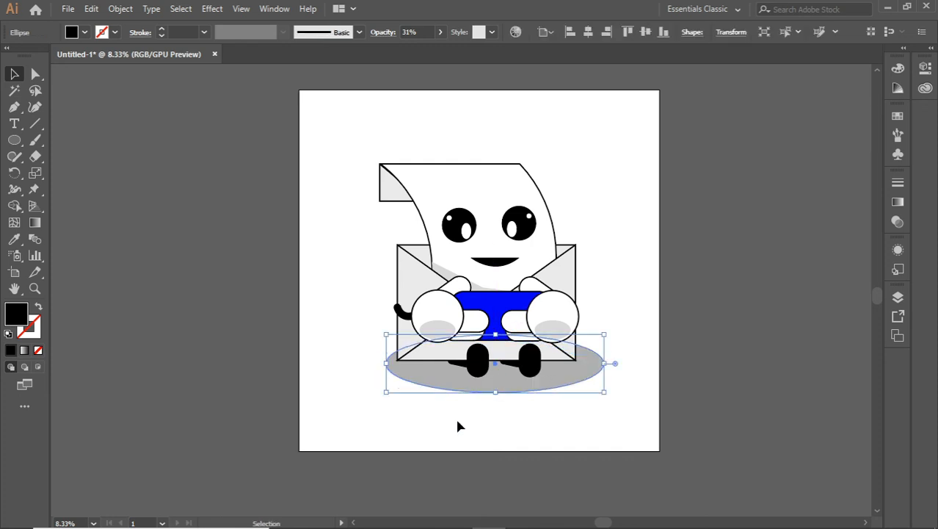
pyautogui.click(456, 426)
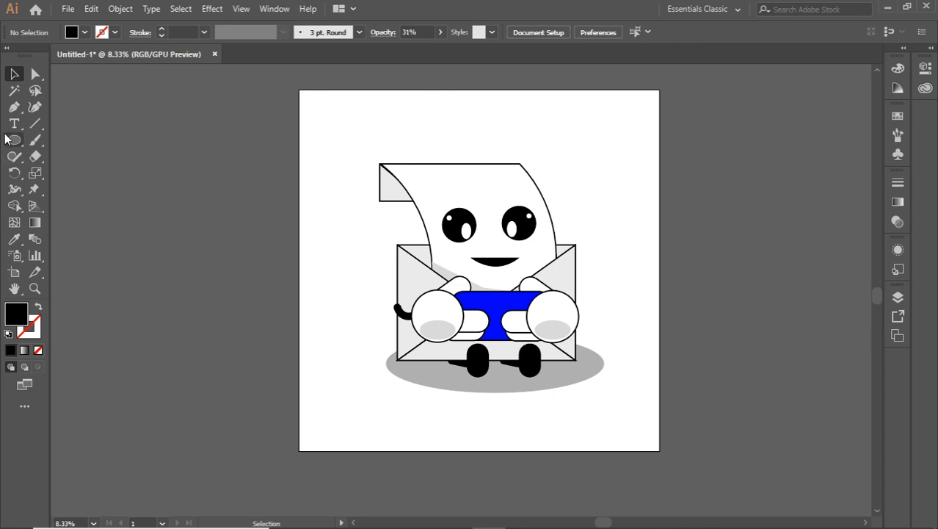
# Draw a black background square covering nearly the whole artboard and centre it horizontally and vertically on the artboard.
pyautogui.moveTo(14, 139); pyautogui.dragTo(68, 143)
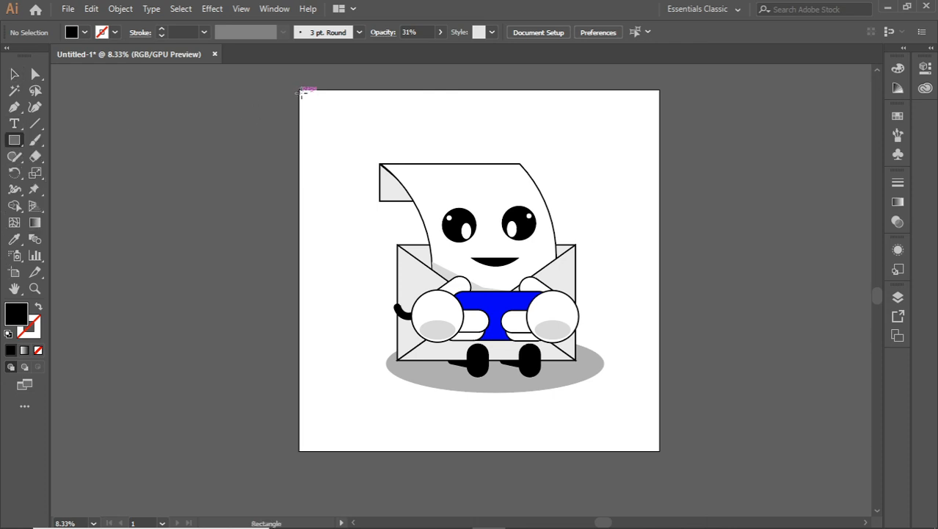
pyautogui.moveTo(303, 94); pyautogui.dragTo(659, 450)
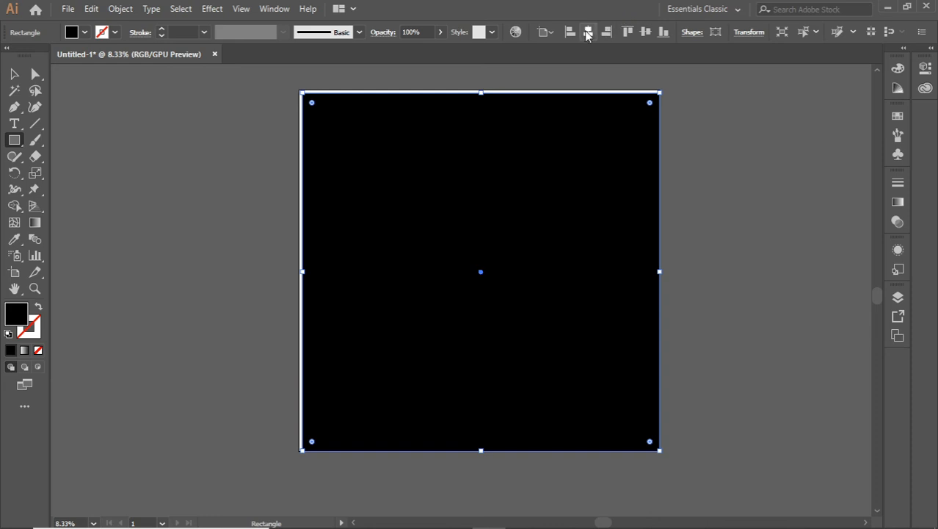
pyautogui.click(629, 33)
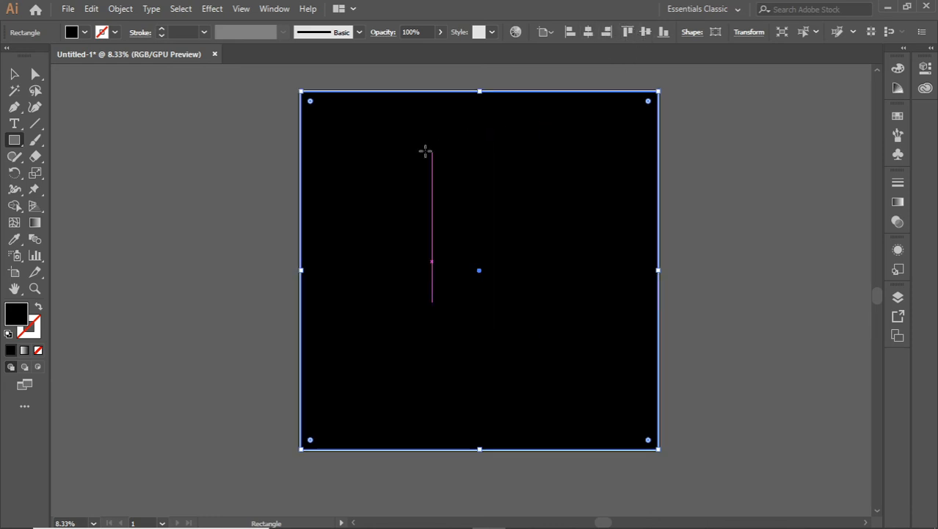
# Send the black background square to the back, behind the character and its ground shadow.
pyautogui.click(14, 74)
pyautogui.rightClick(433, 185)
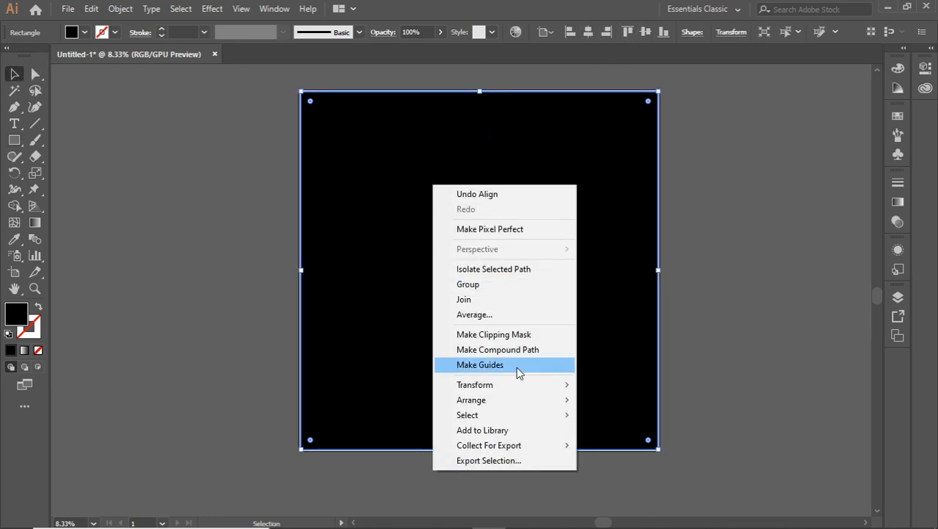
pyautogui.moveTo(549, 405)
pyautogui.click(613, 445)
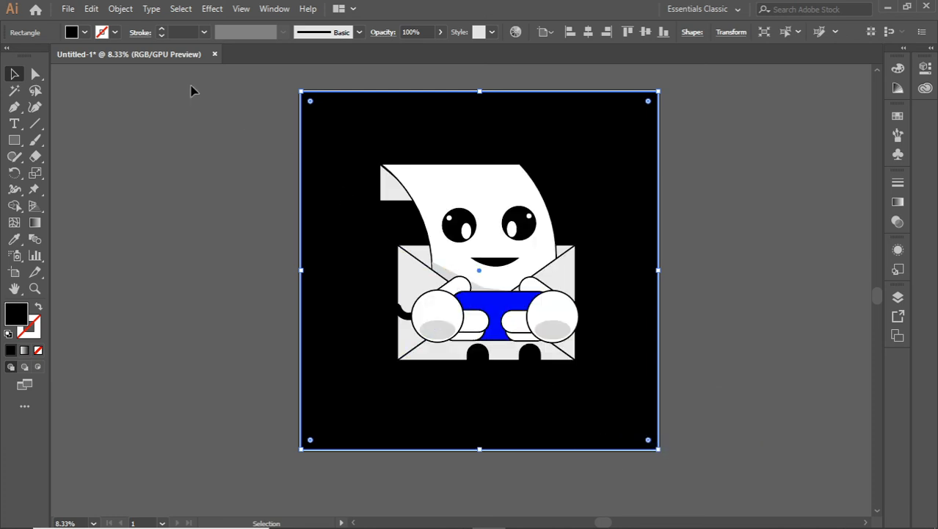
# Fill the background square with the cyan swatch and deselect it.
pyautogui.click(85, 33)
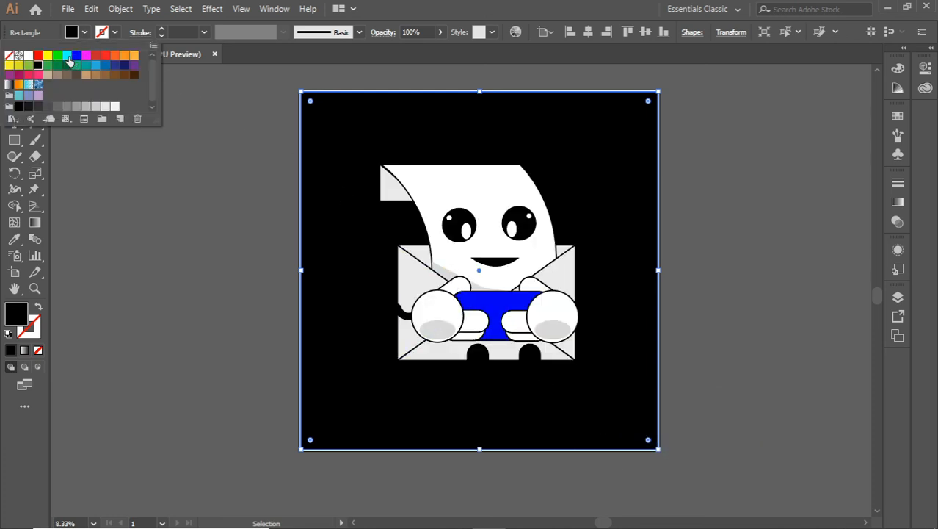
pyautogui.click(67, 57)
pyautogui.click(147, 176)
pyautogui.click(147, 176)
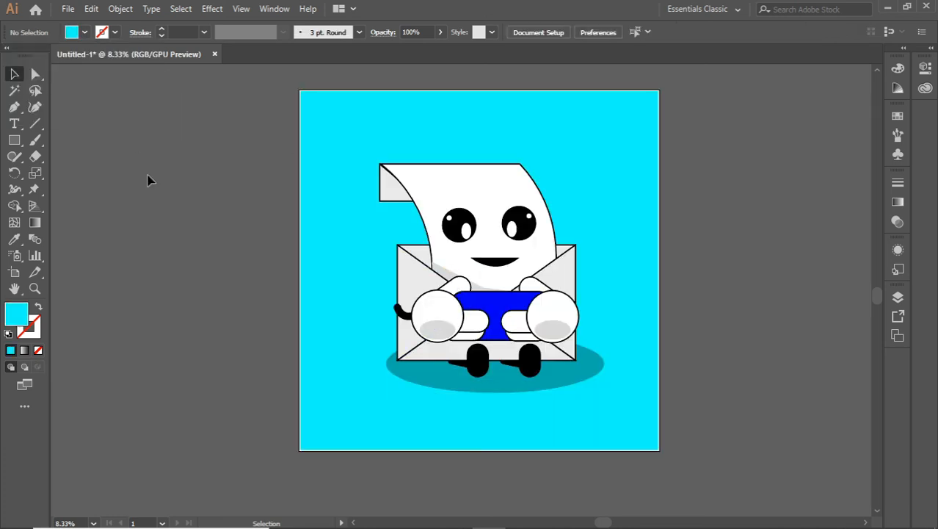